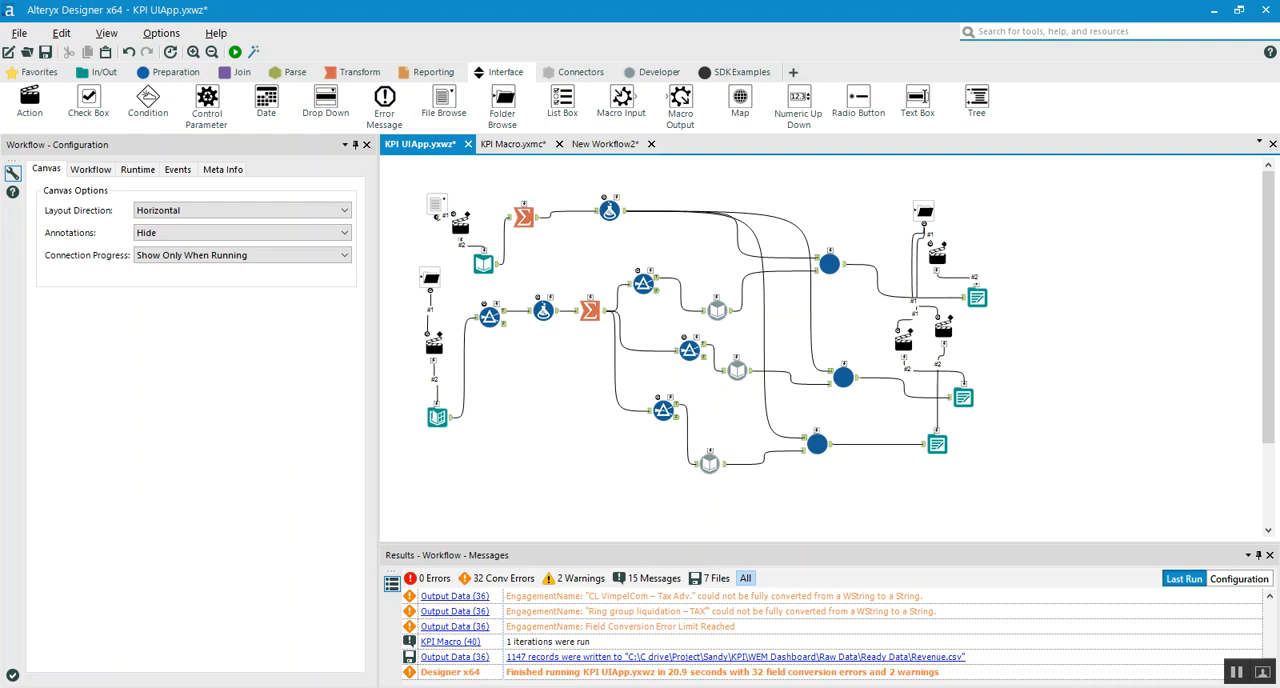
Switch to File Explorer and point out the Master, Pipeline and Revenue folders in Raw Data, looking inside Master
key(alt+Tab)
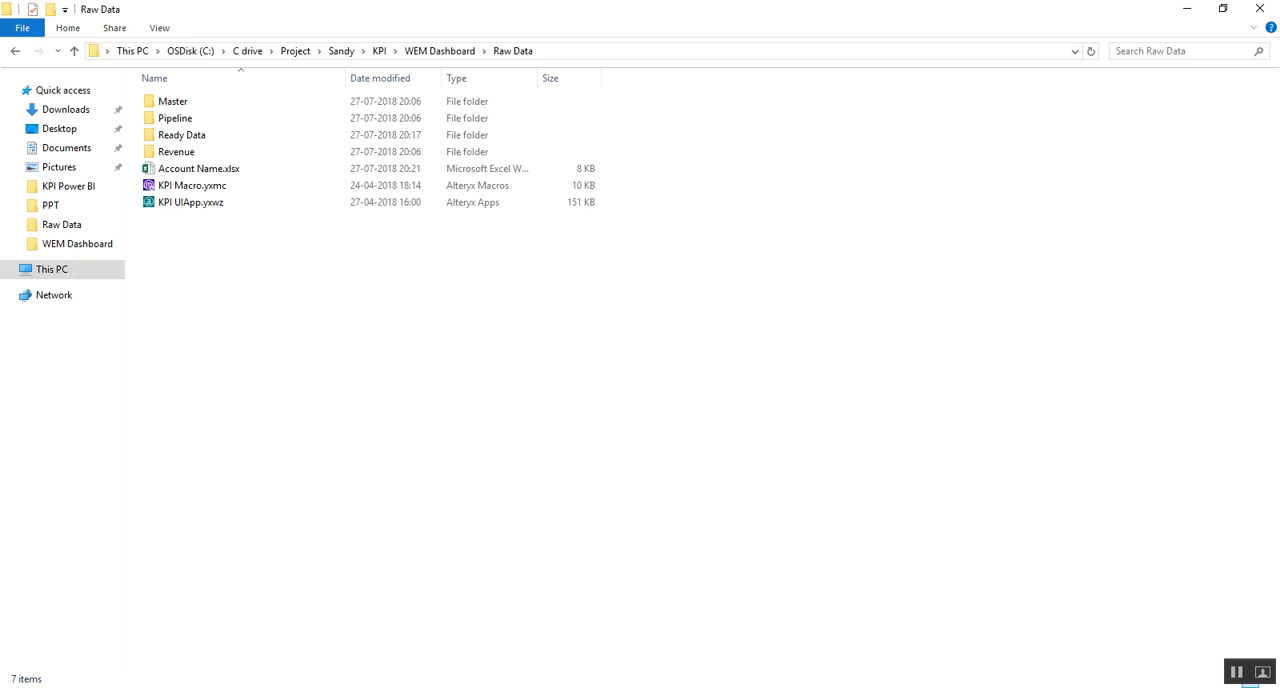
click(174, 101)
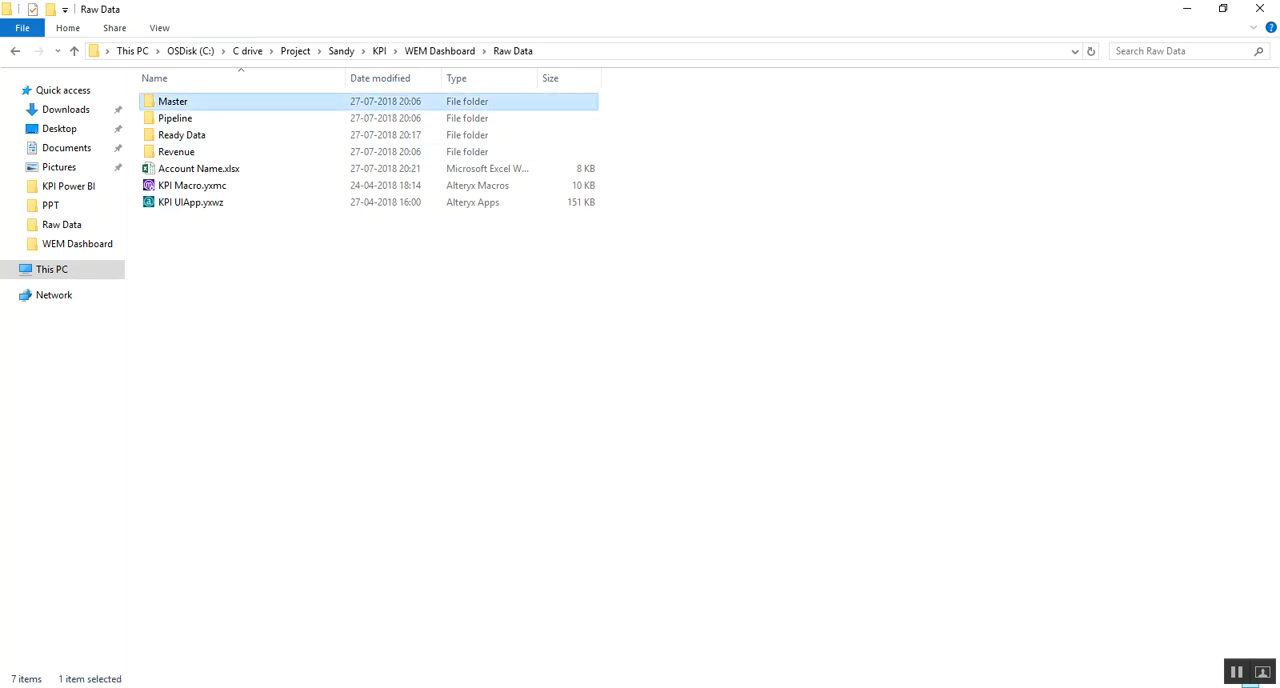
click(248, 118)
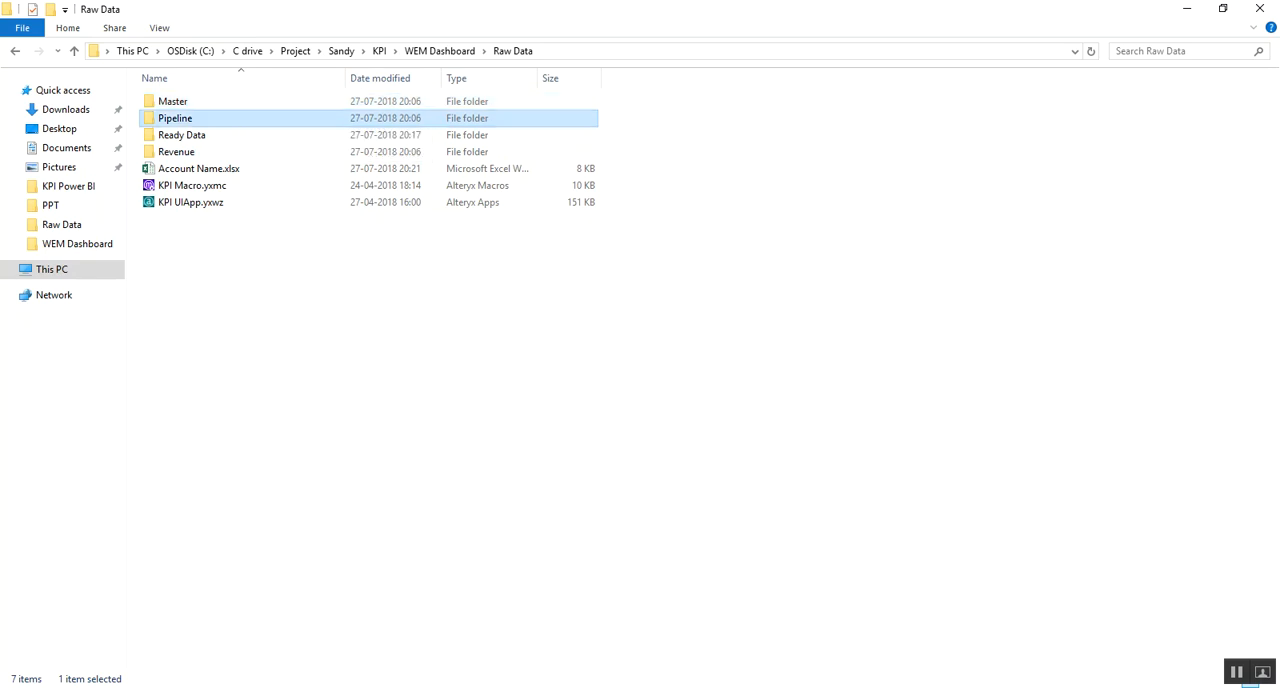
click(200, 152)
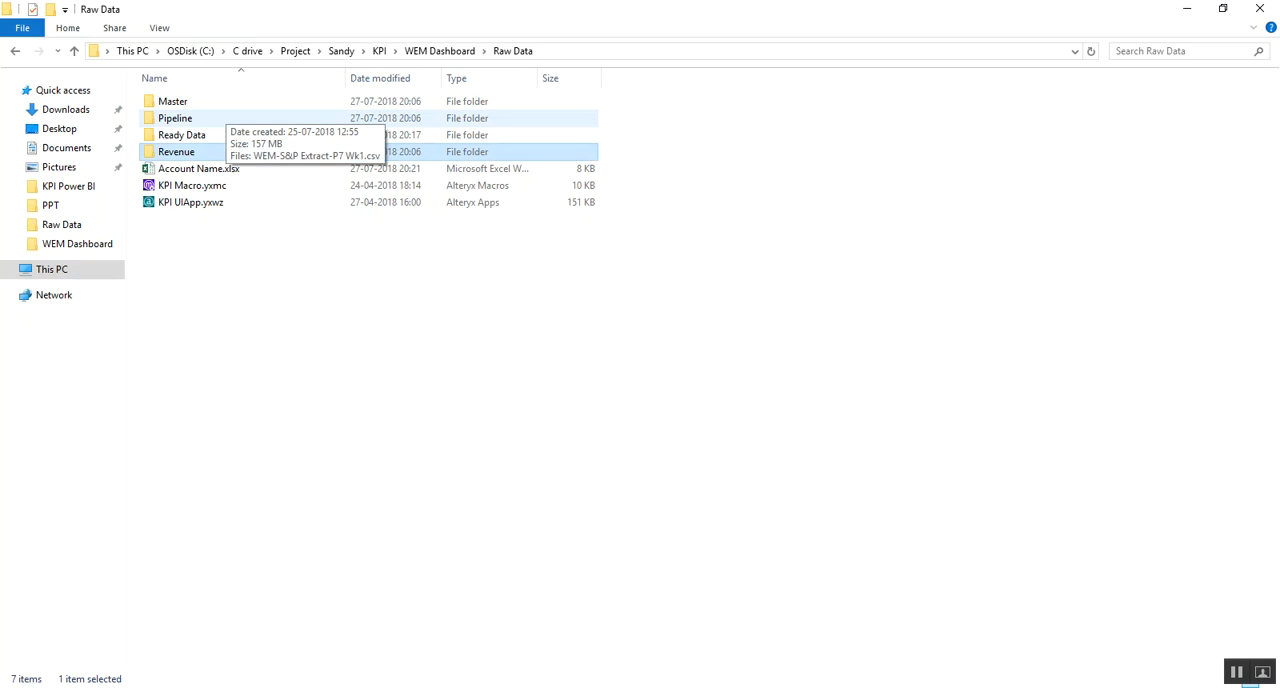
double_click(172, 101)
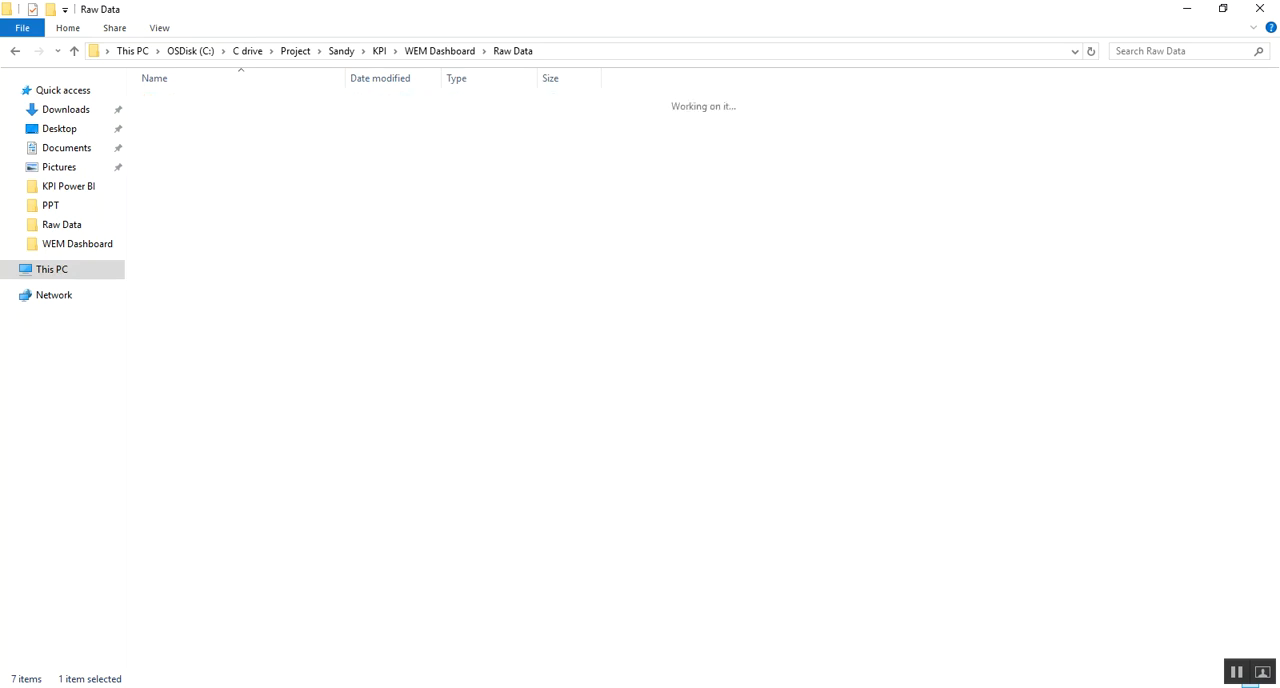
click(15, 51)
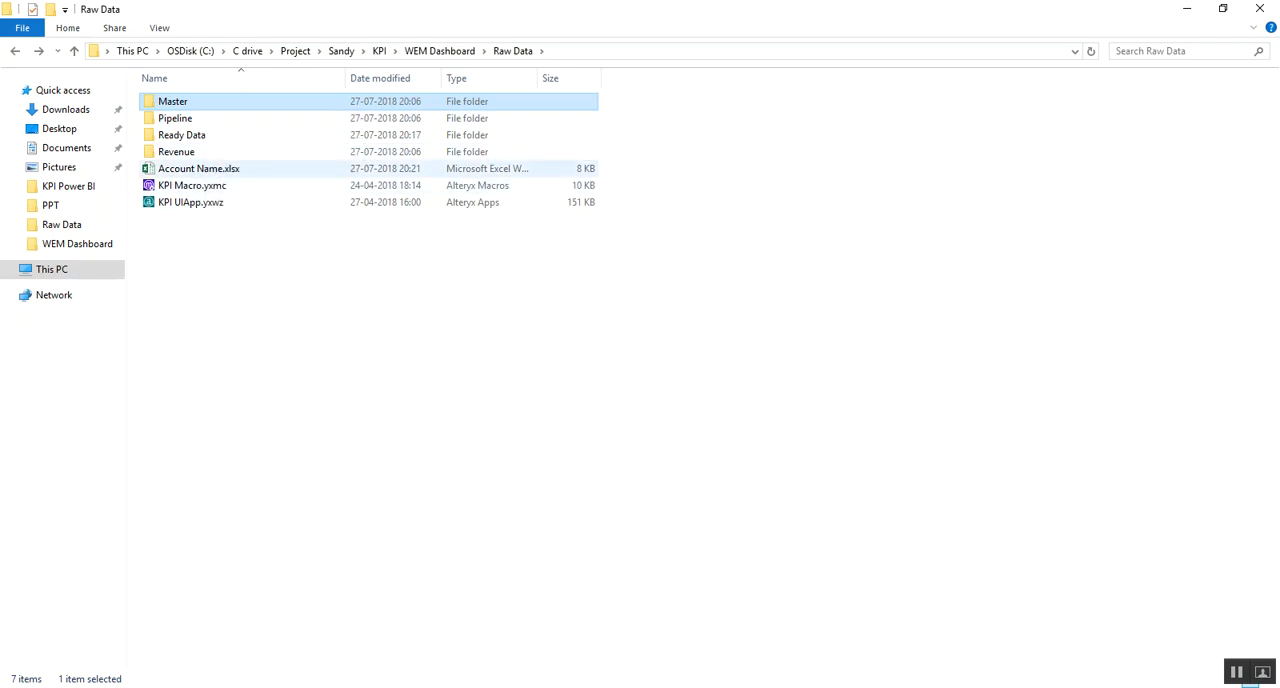
Open Account Name.xlsx from the Raw Data folder, review the entries in its AccountName column and close the workbook
click(228, 169)
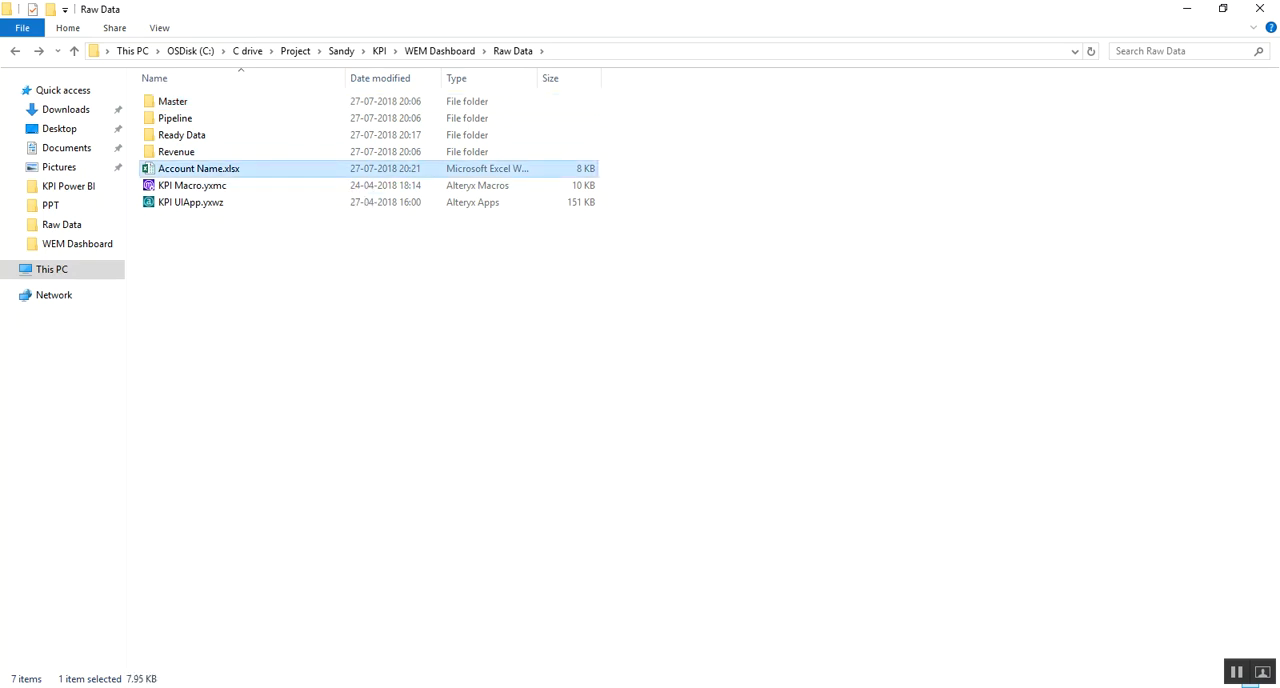
key(Return)
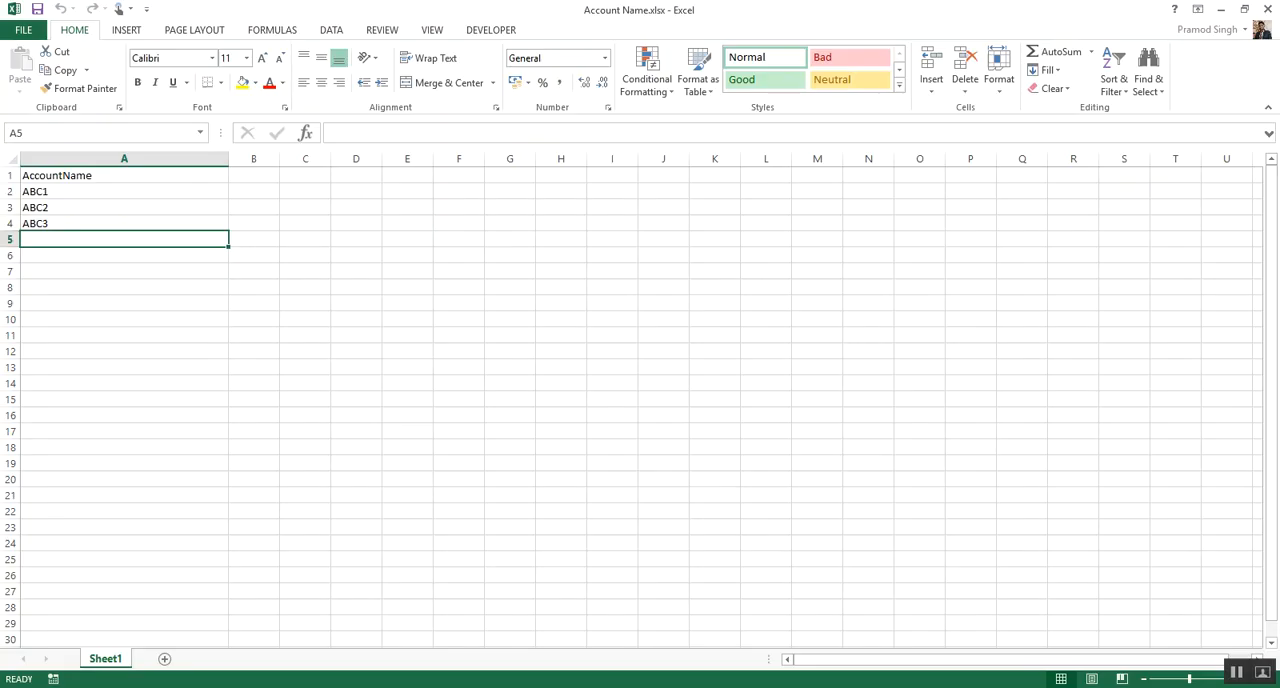
double_click(80, 191)
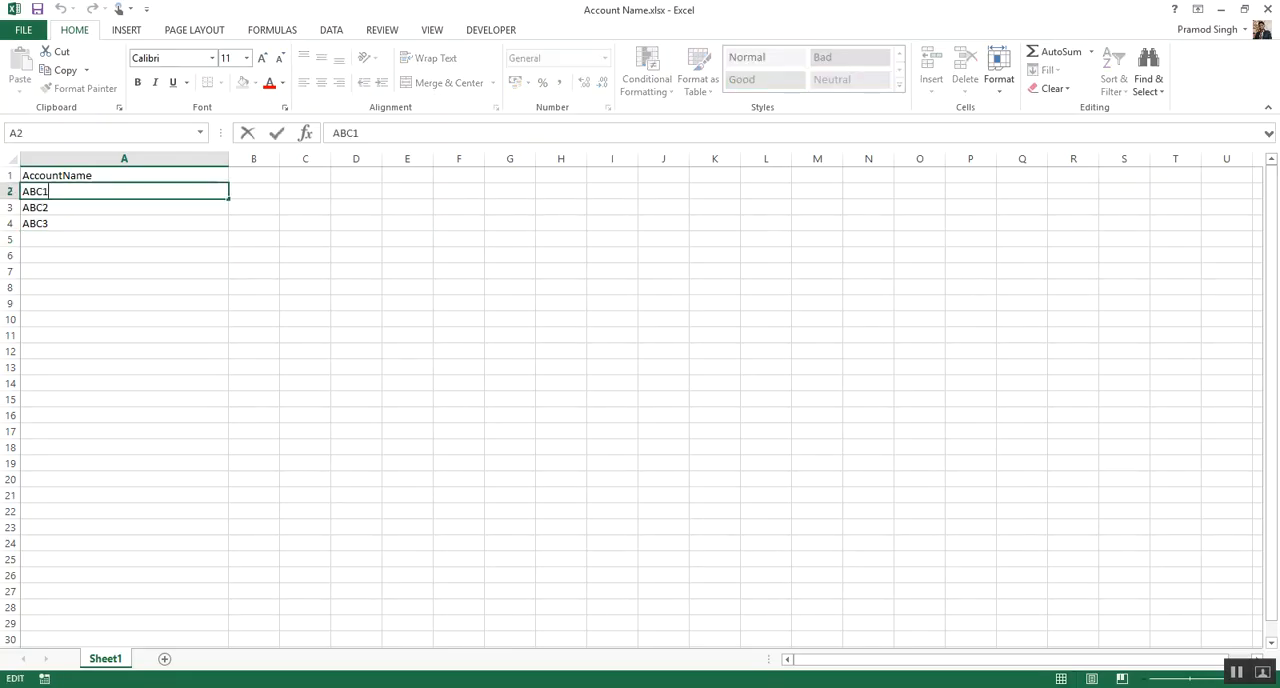
key(Escape)
click(124, 223)
click(124, 207)
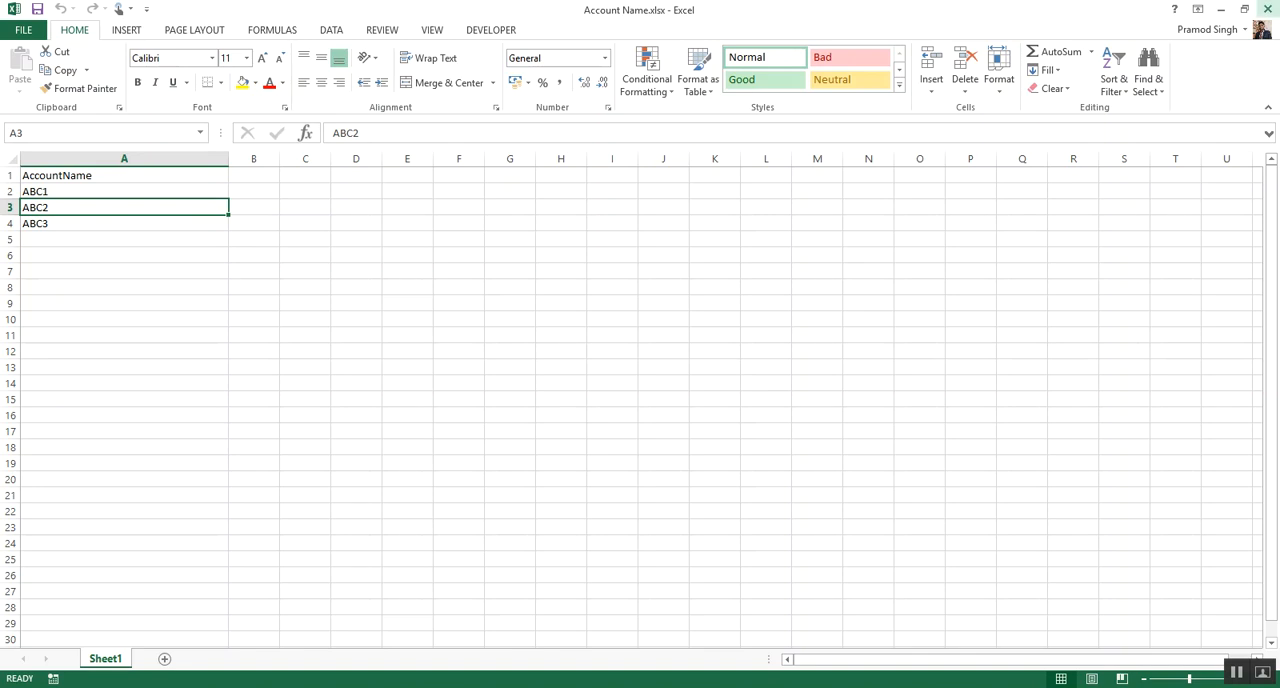
click(1267, 9)
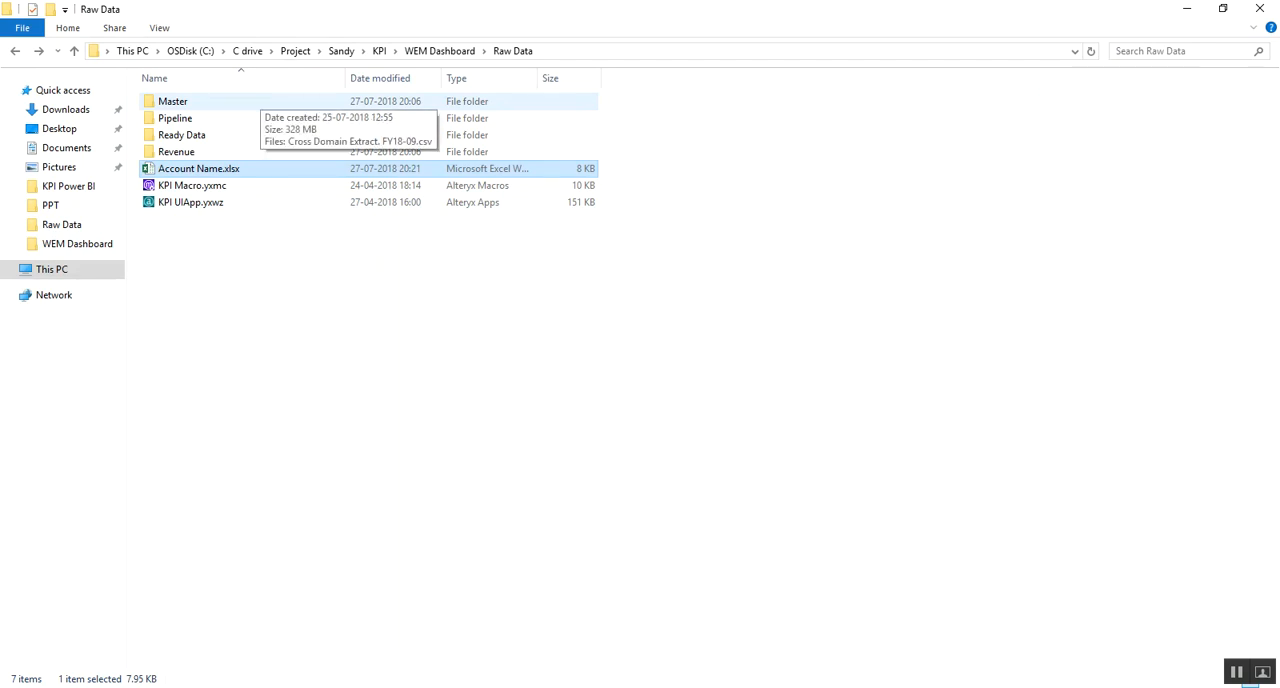
Look through the source files in the Master, Pipeline and Revenue folders and return to Raw Data
double_click(250, 101)
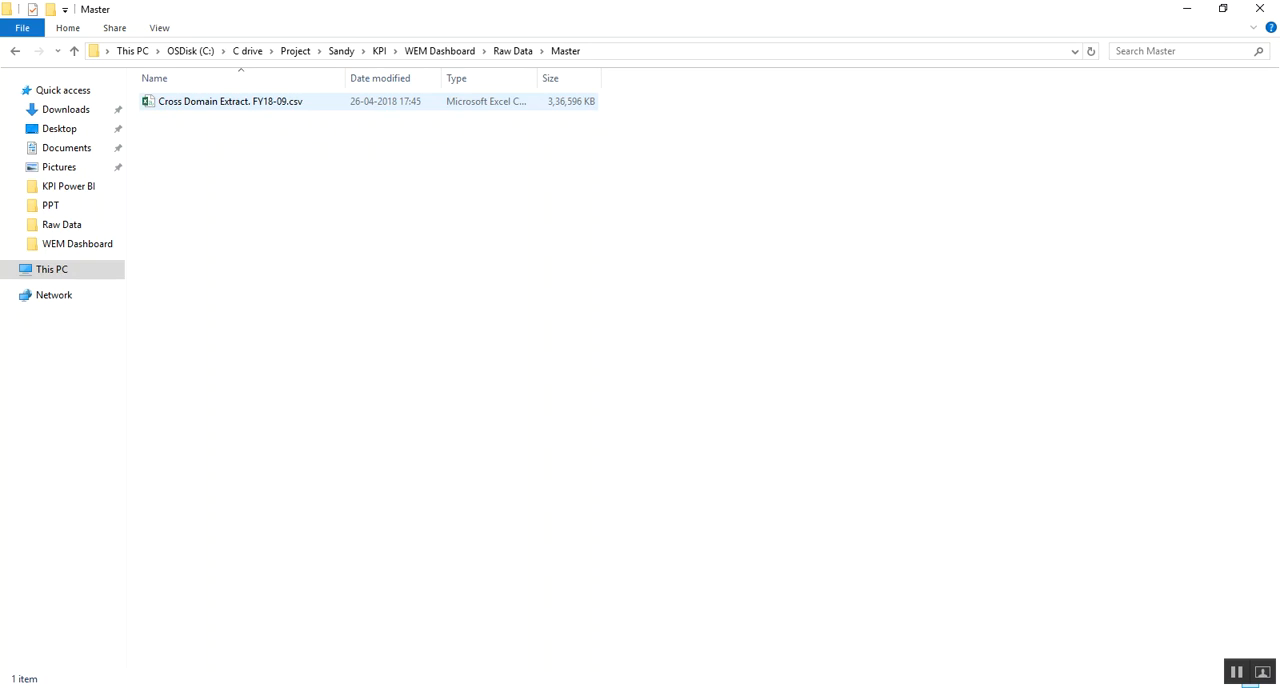
click(15, 51)
double_click(175, 118)
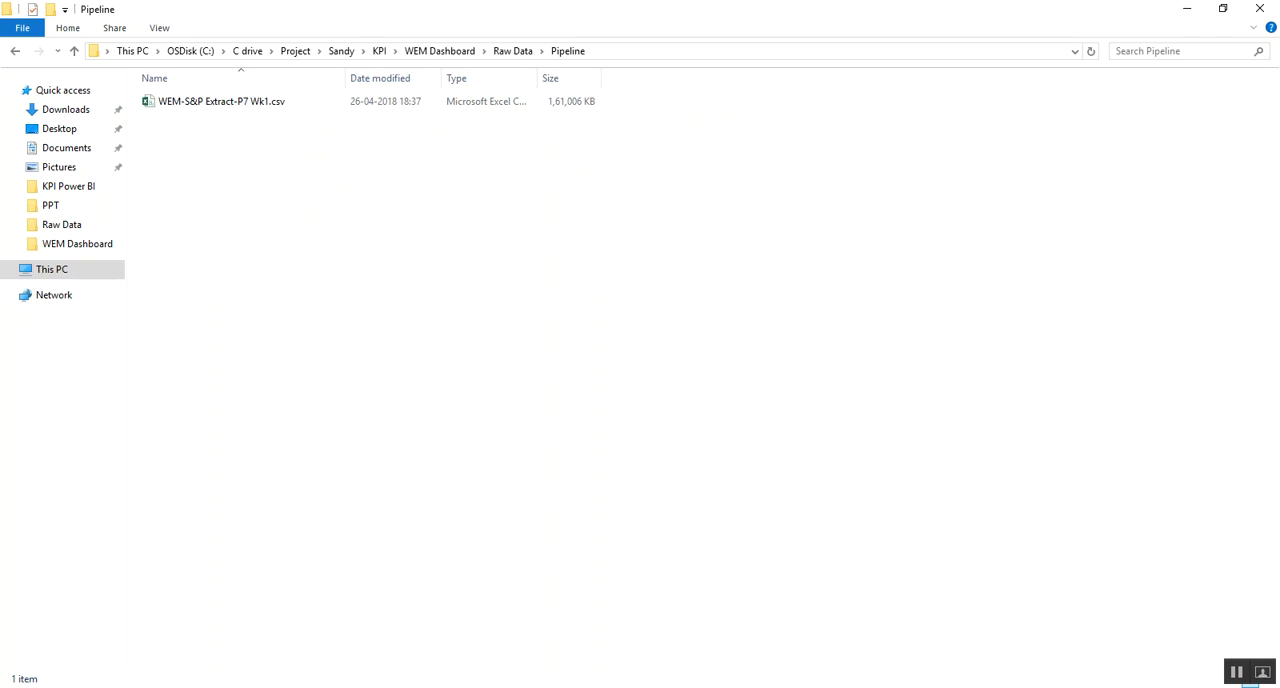
click(15, 51)
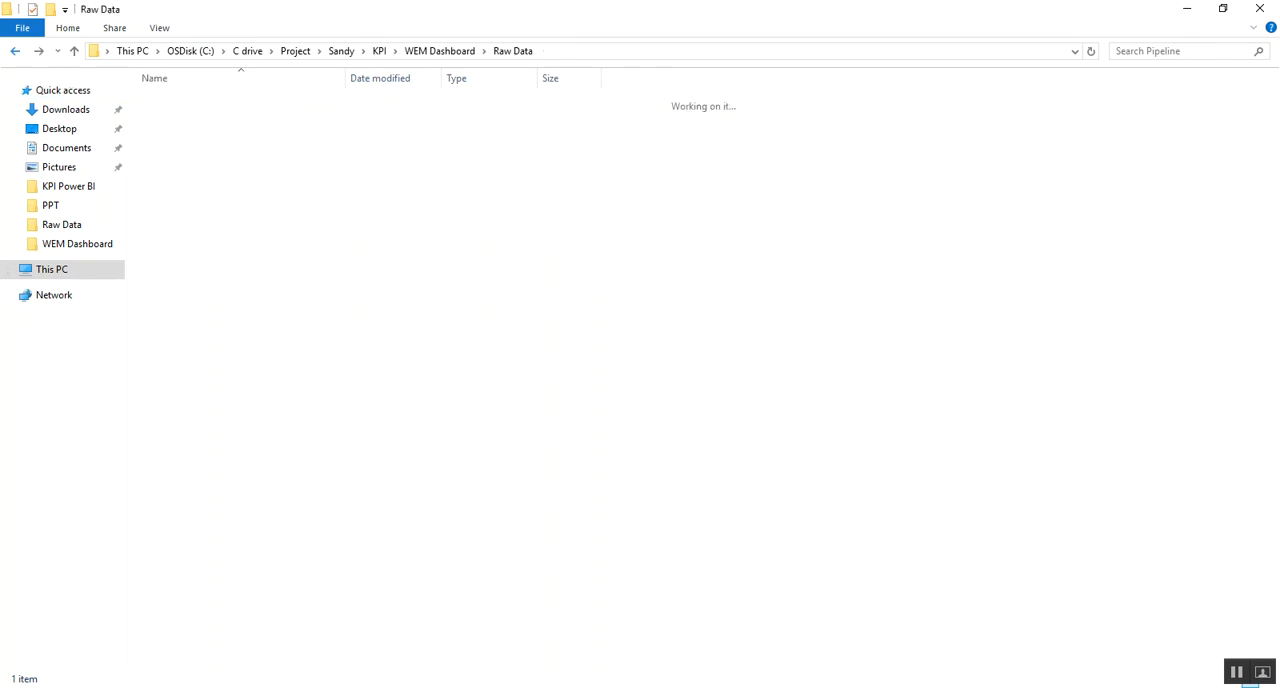
double_click(176, 151)
key(alt+Left)
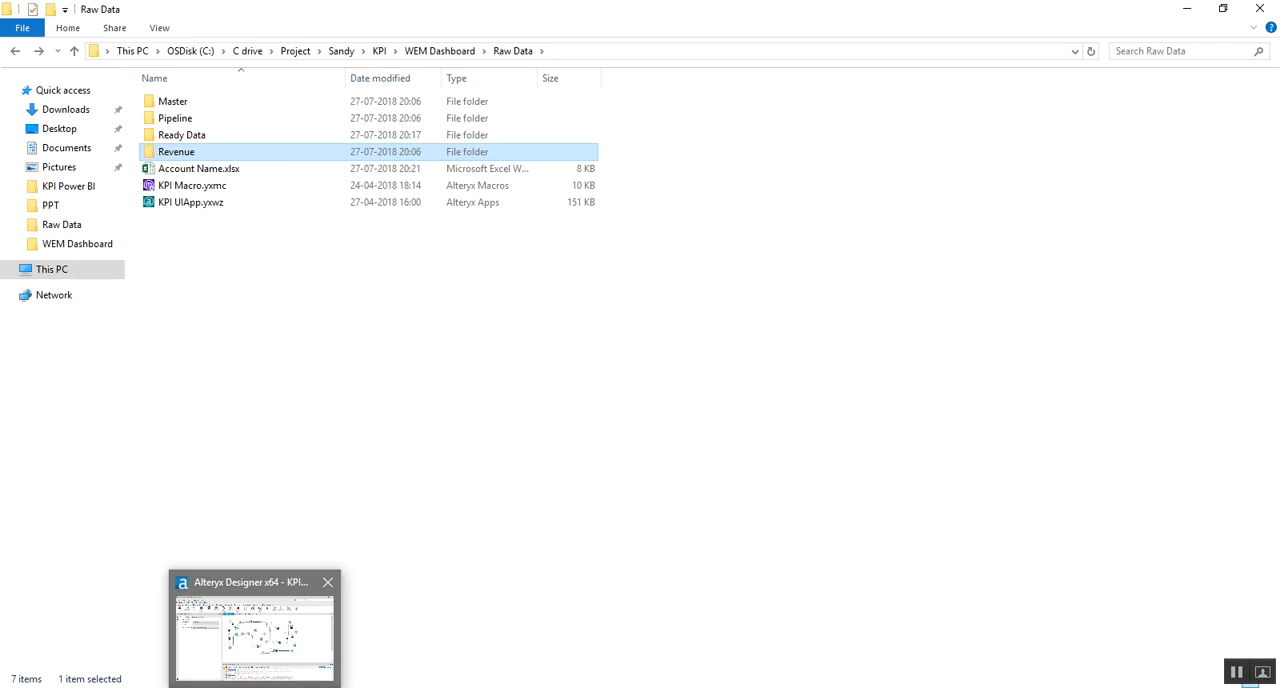
Switch to Alteryx Designer and inspect the configuration of the Input Data tool that reads Account Name.xlsx
click(252, 640)
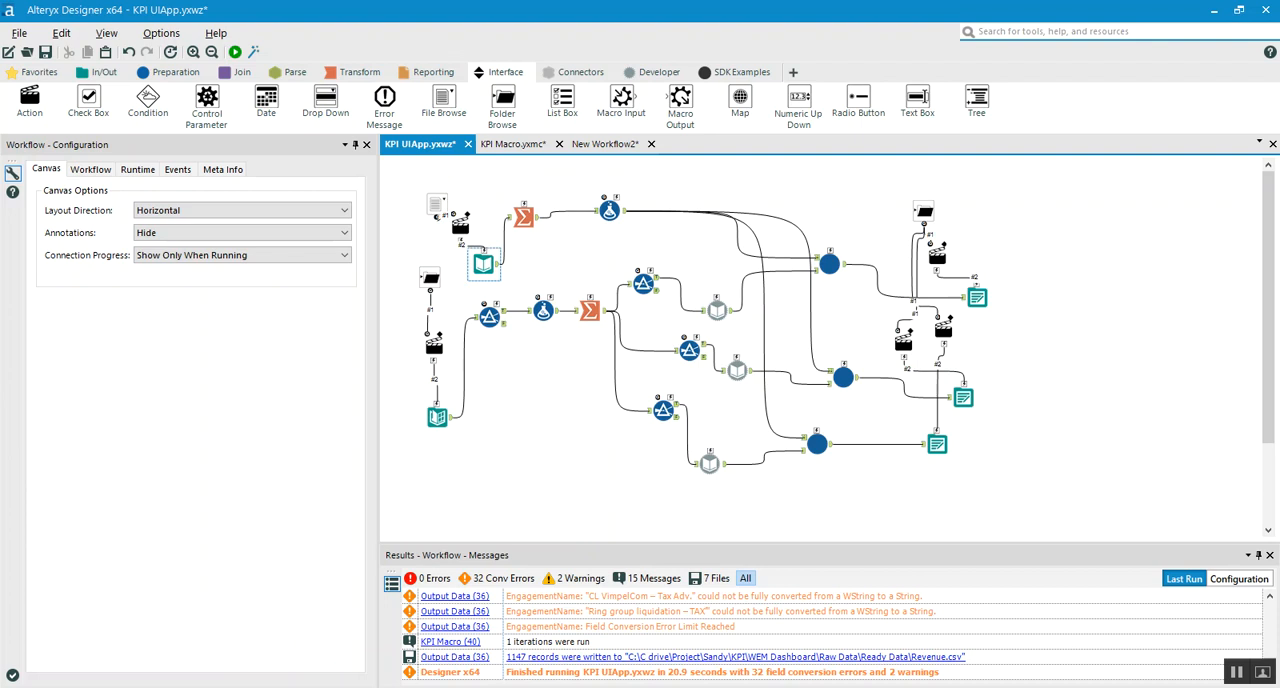
click(483, 263)
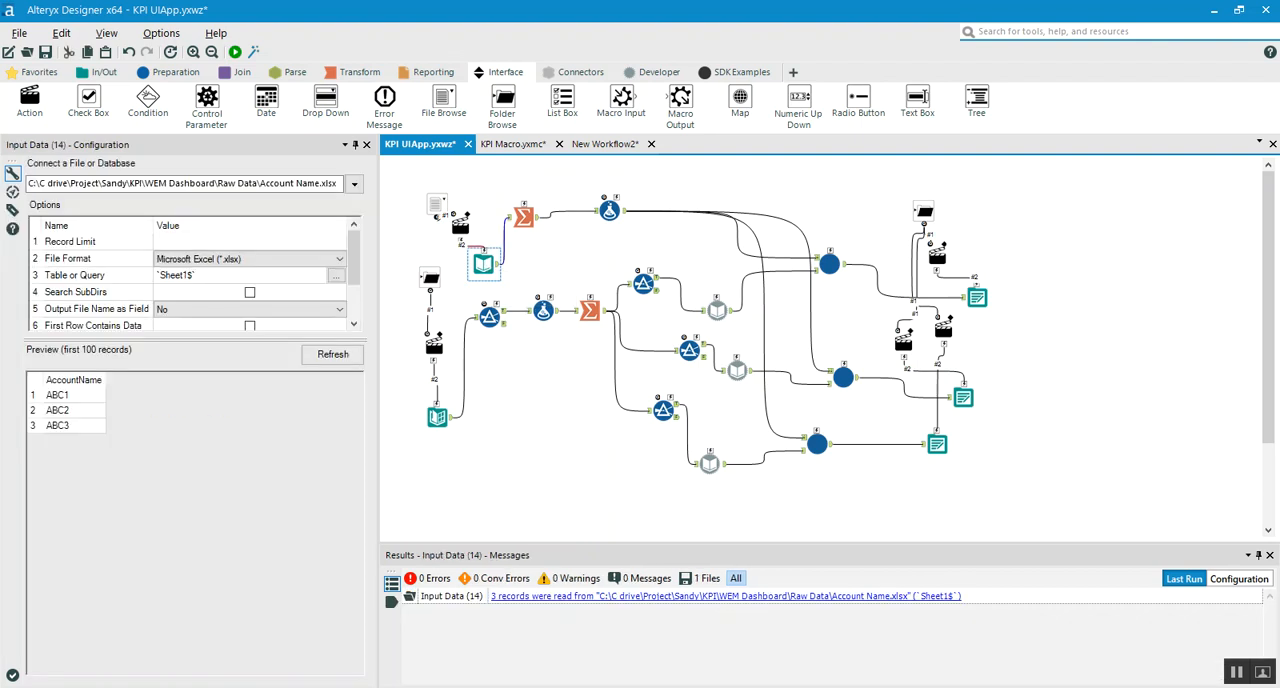
Switch back to File Explorer and examine which extract file each of the Master, Pipeline and Revenue folders holds
key(alt+Tab)
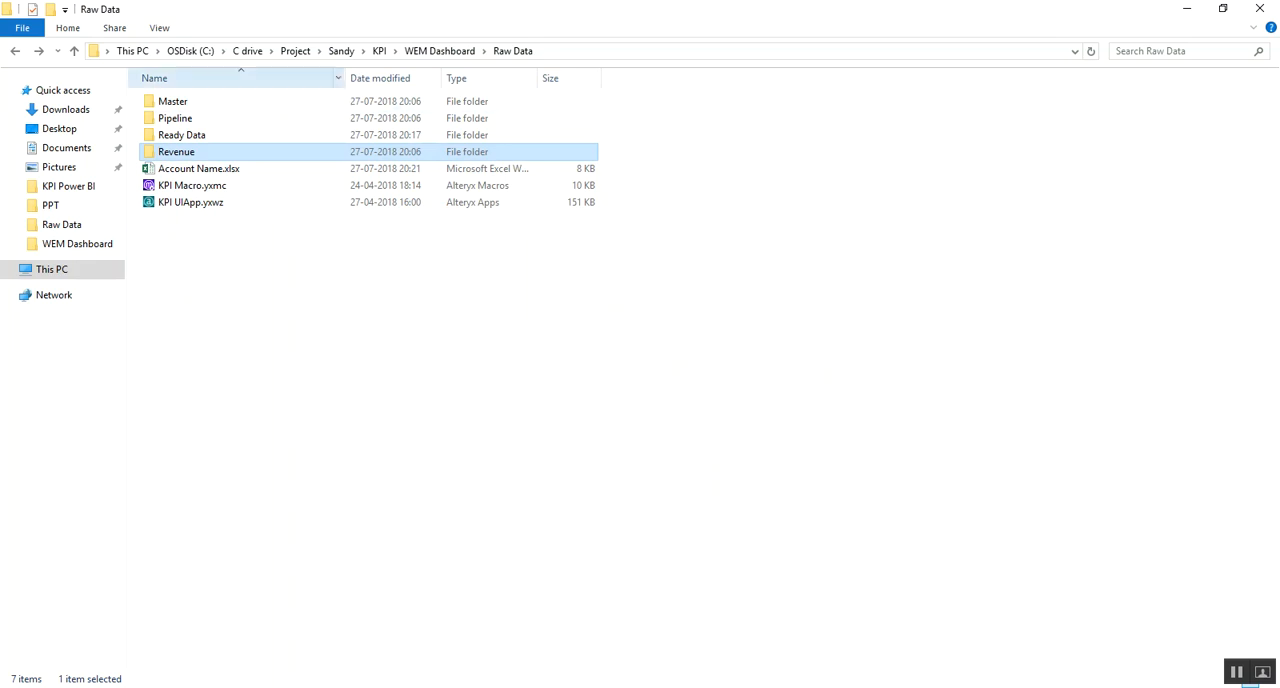
click(173, 102)
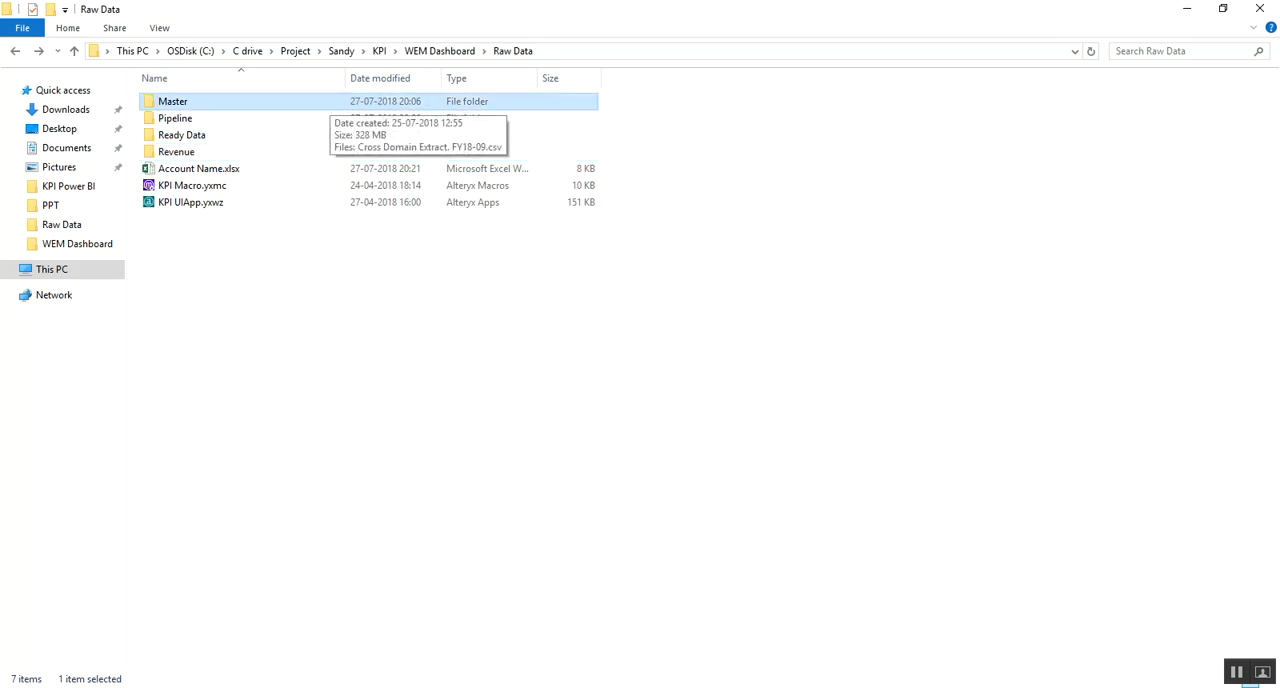
click(324, 118)
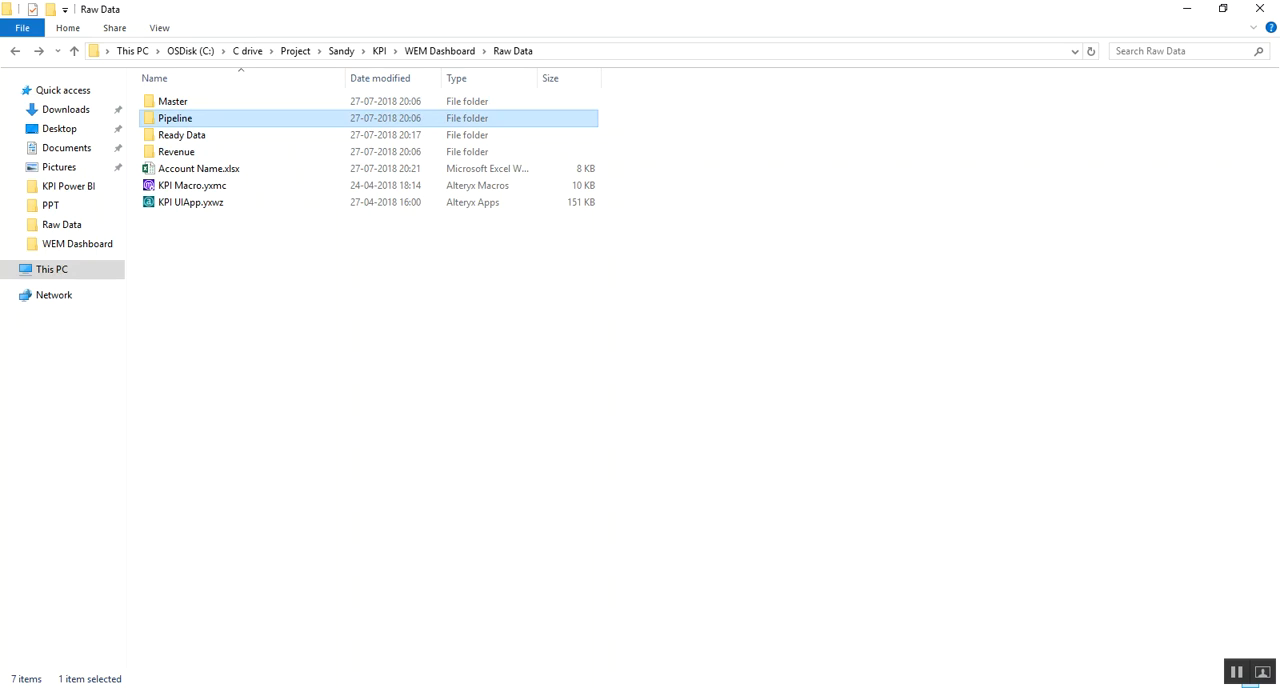
click(178, 152)
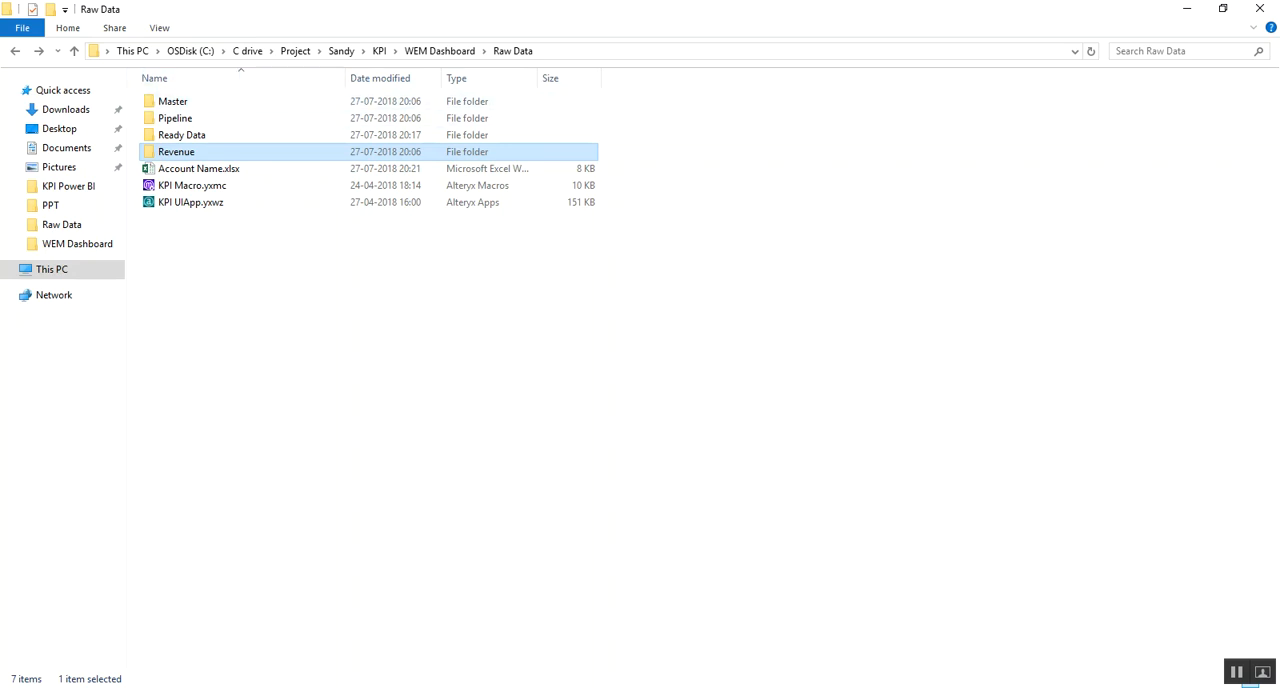
double_click(173, 101)
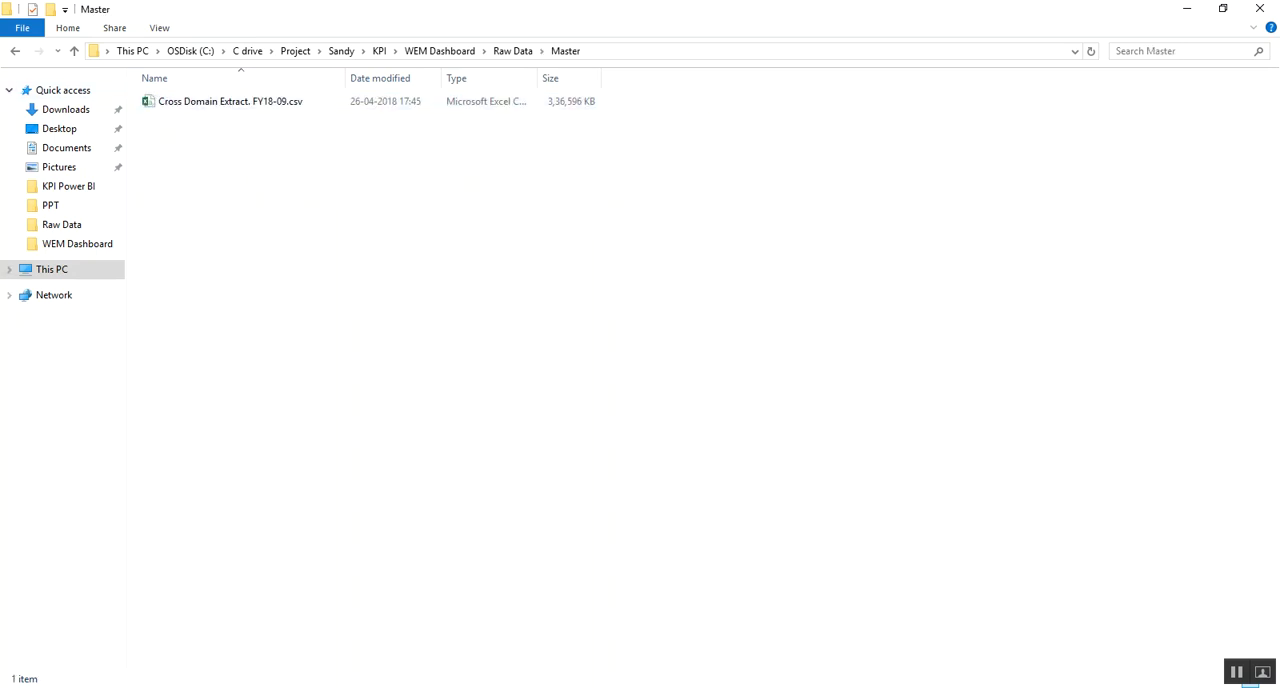
click(15, 51)
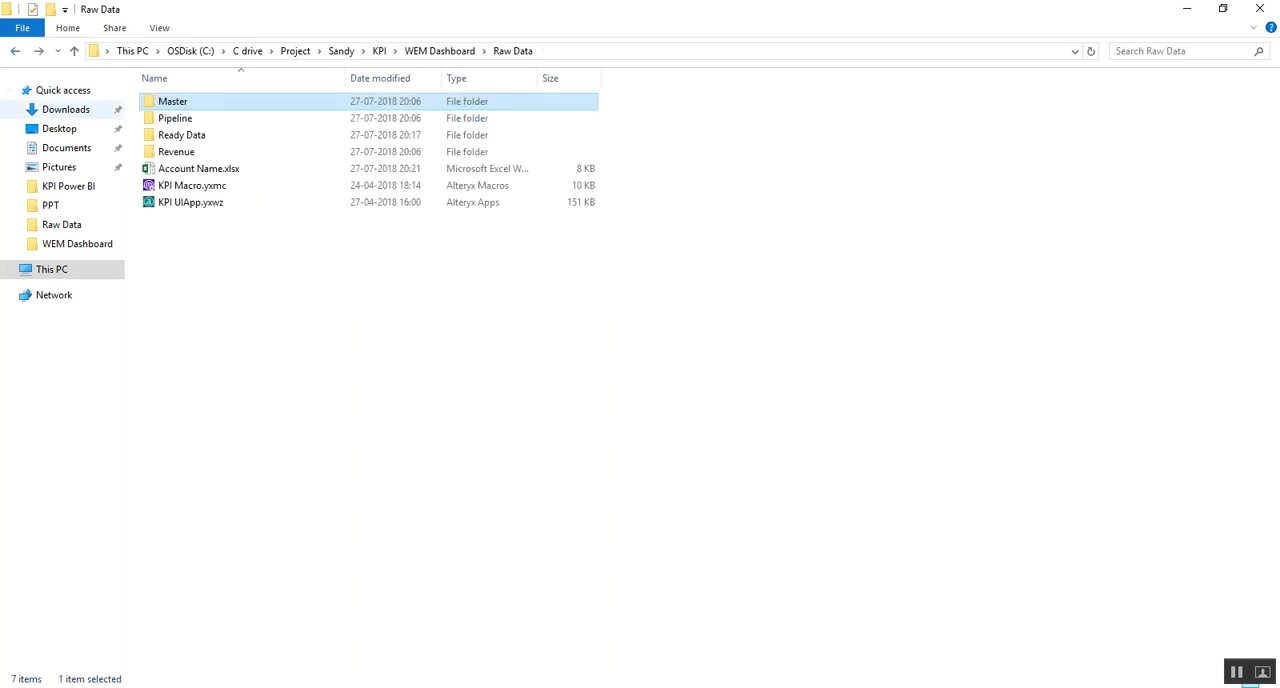
click(175, 118)
double_click(175, 118)
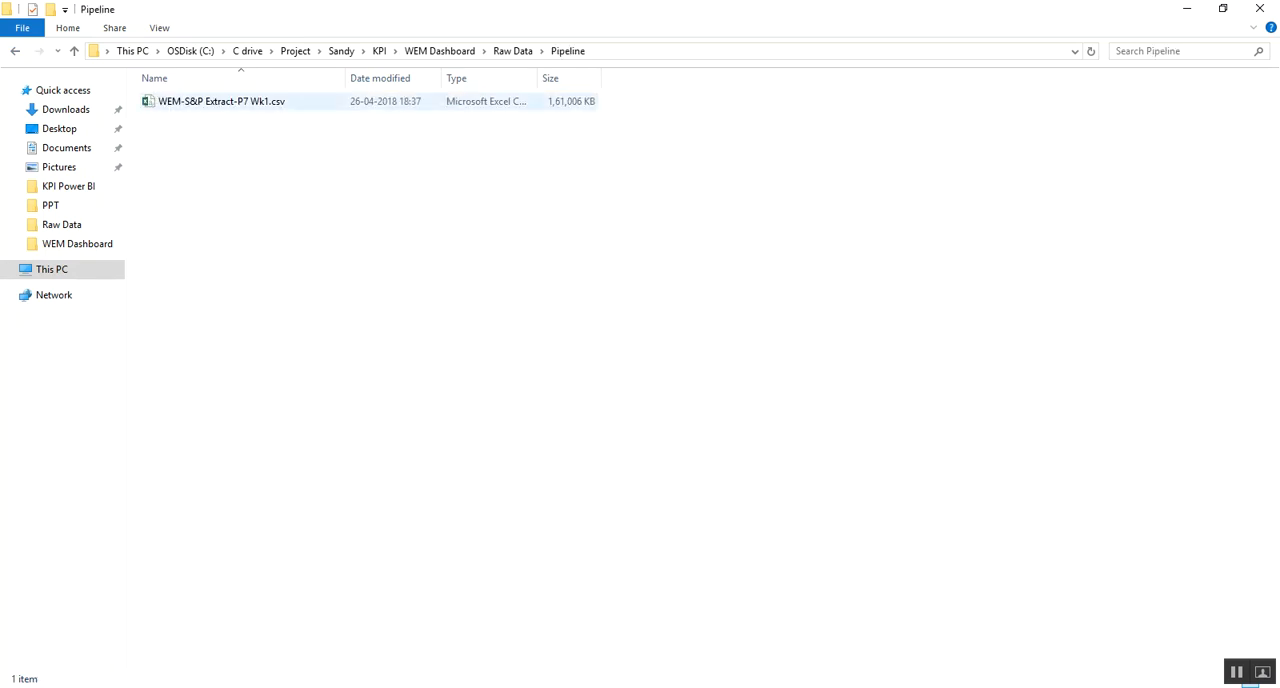
click(15, 51)
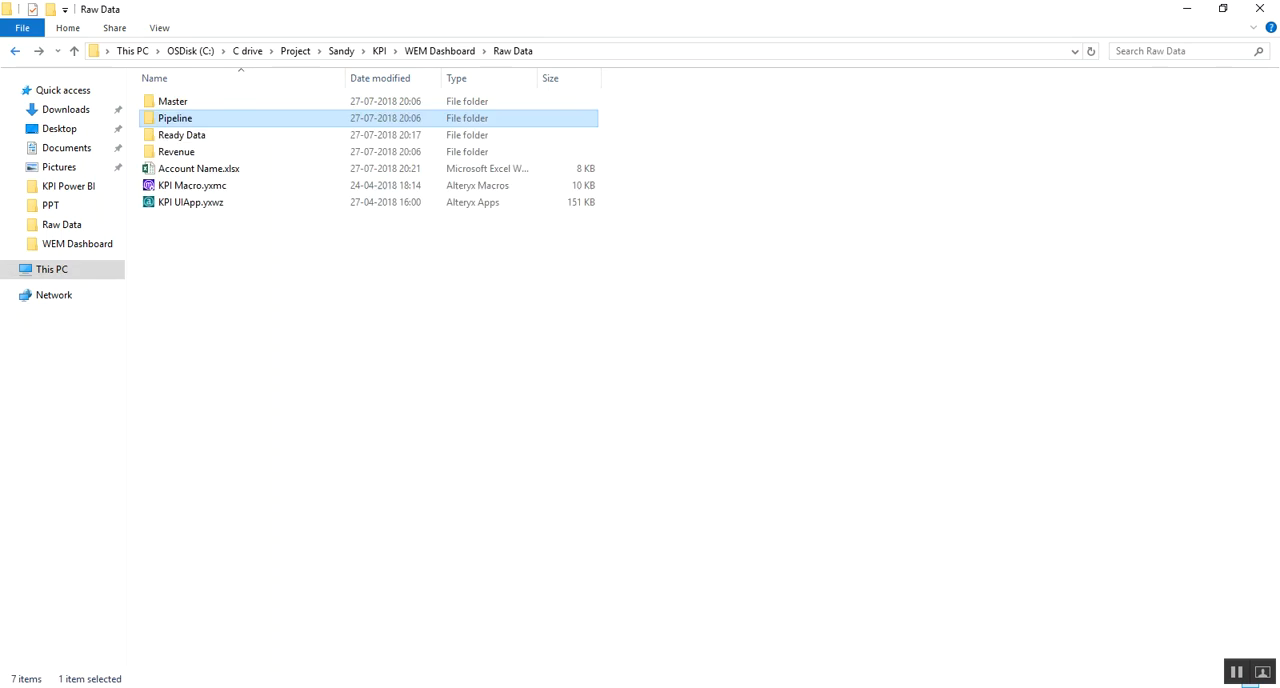
double_click(176, 151)
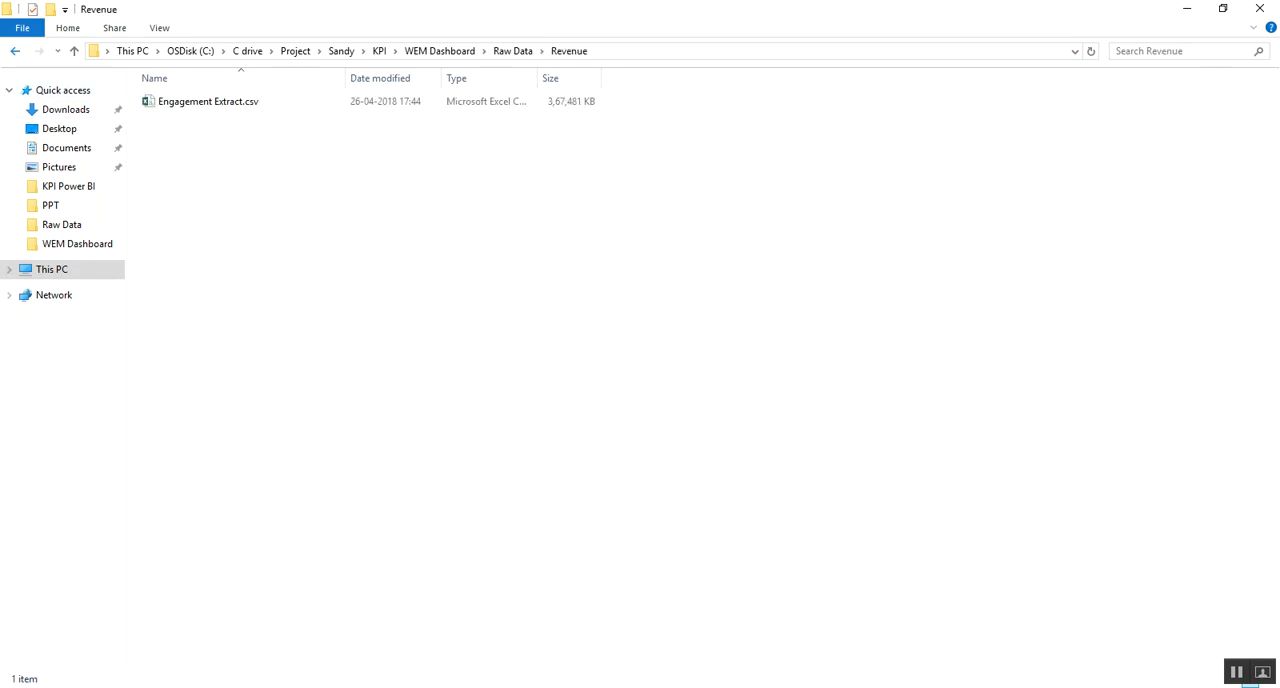
click(15, 51)
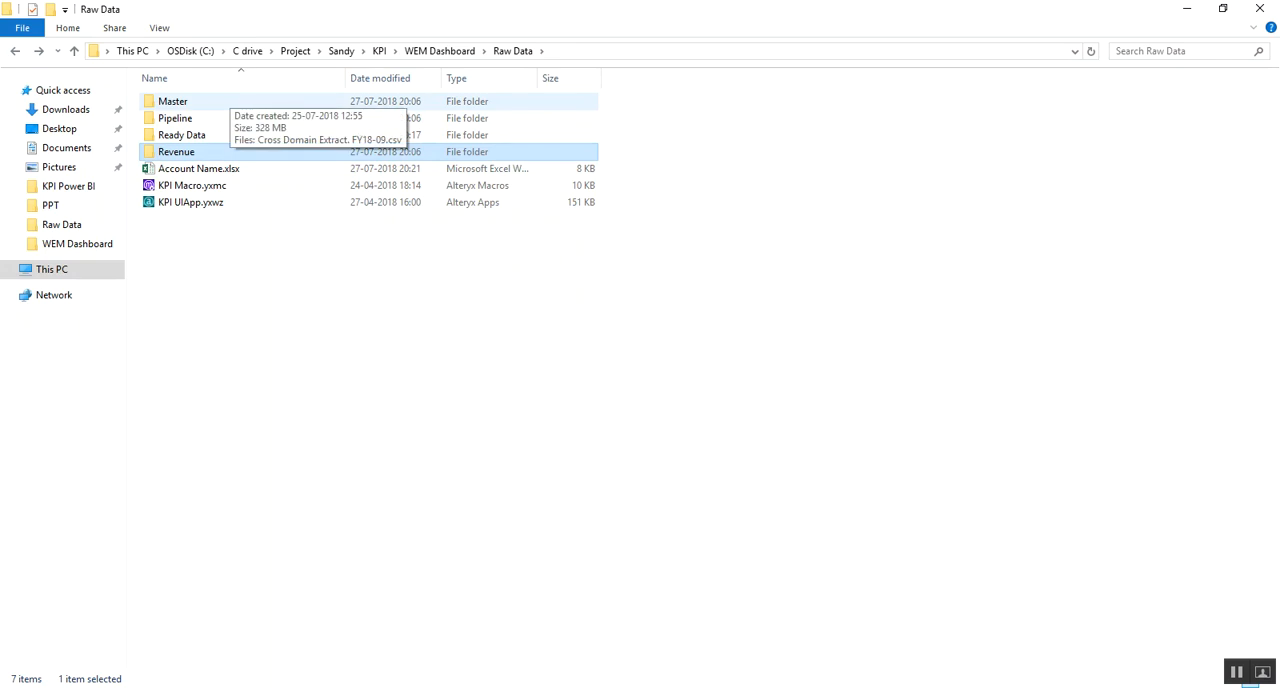
click(229, 100)
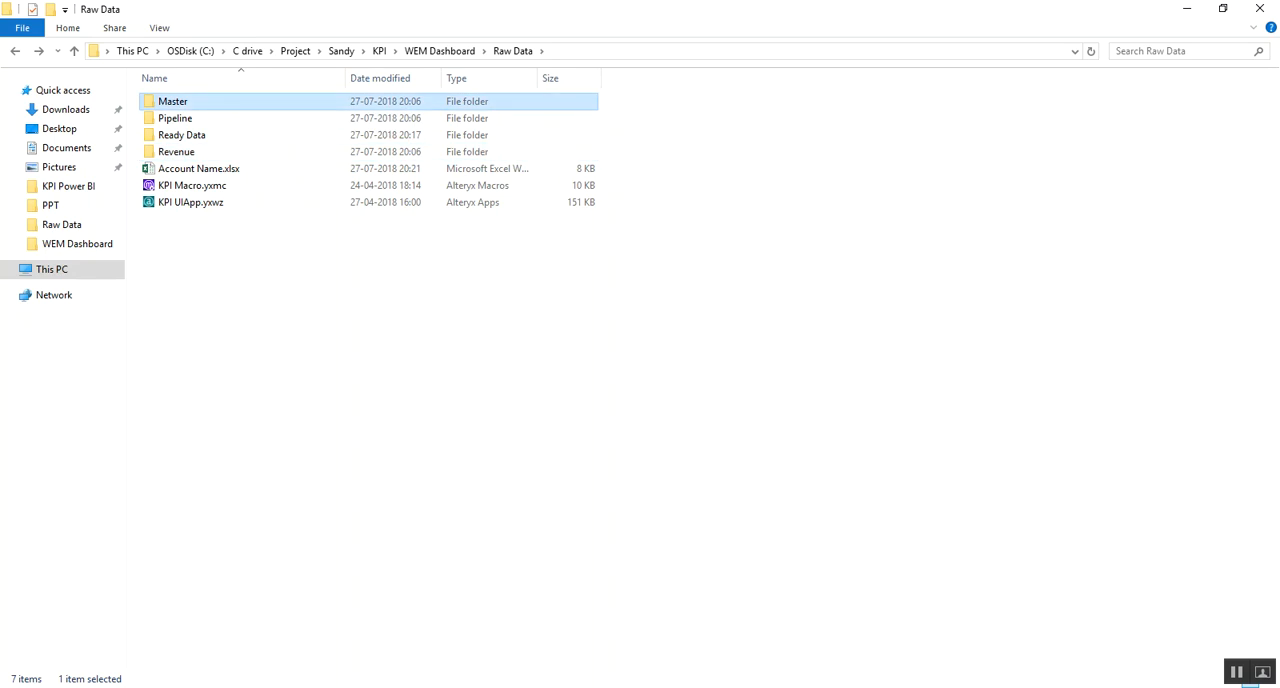
click(177, 152)
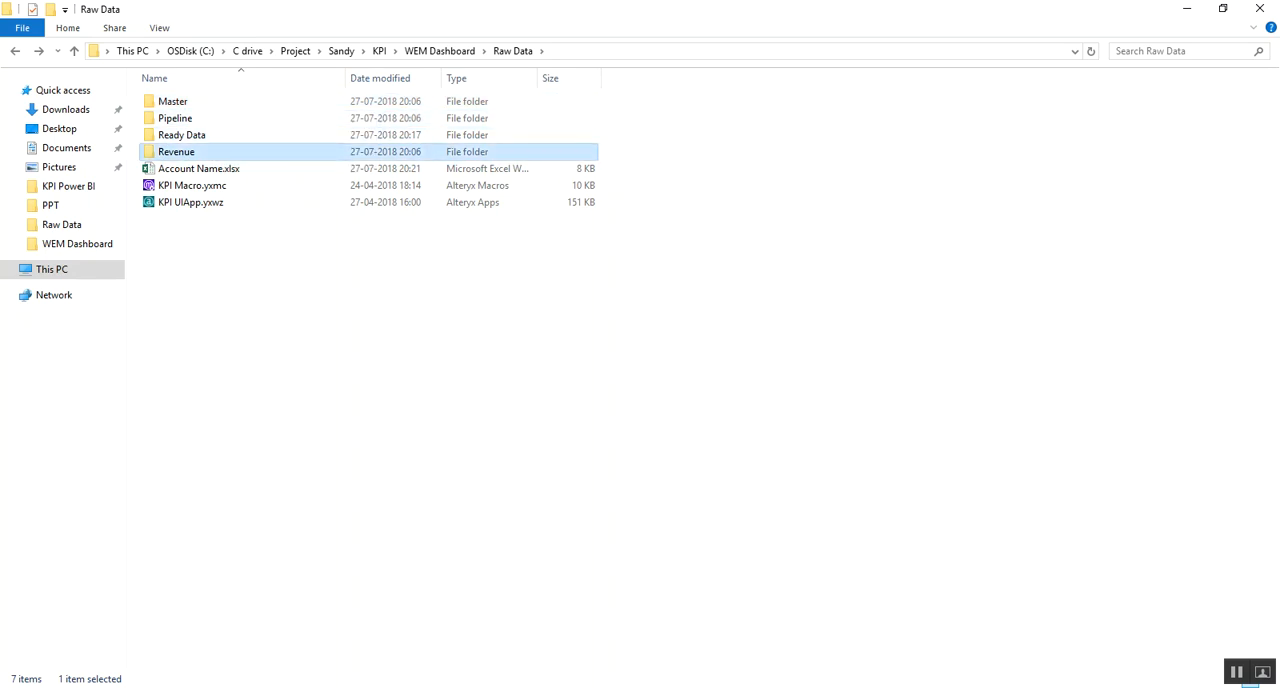
click(172, 102)
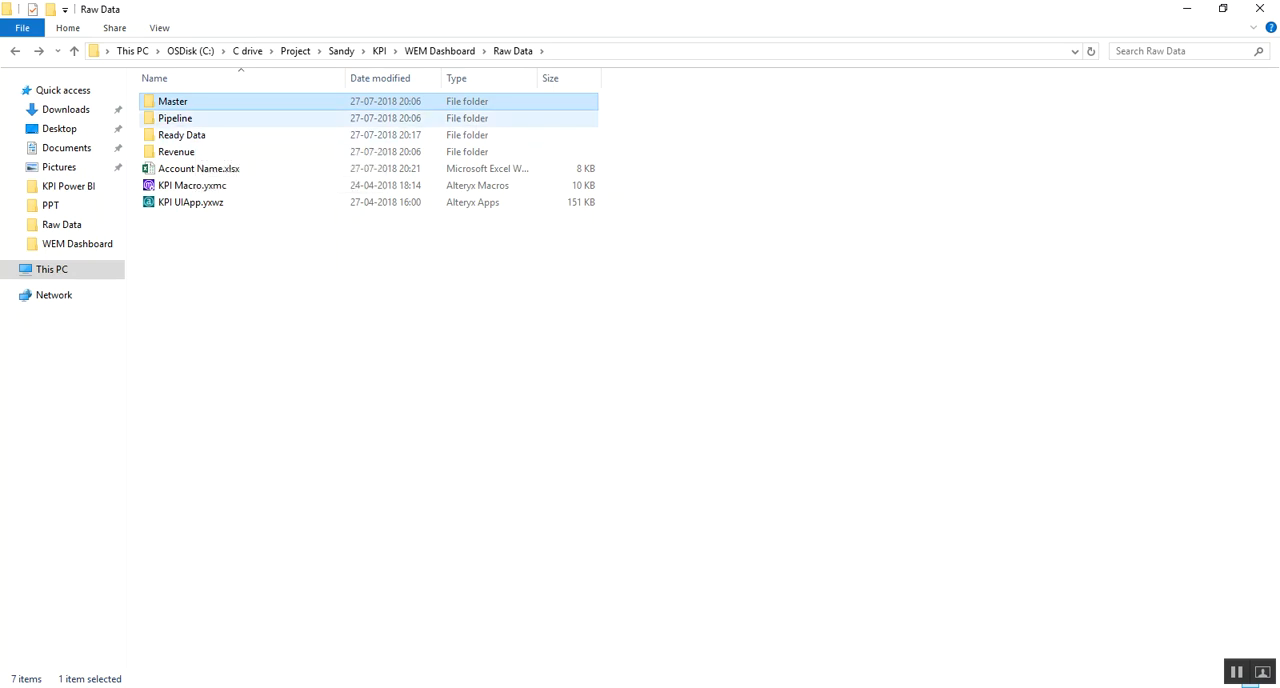
click(254, 687)
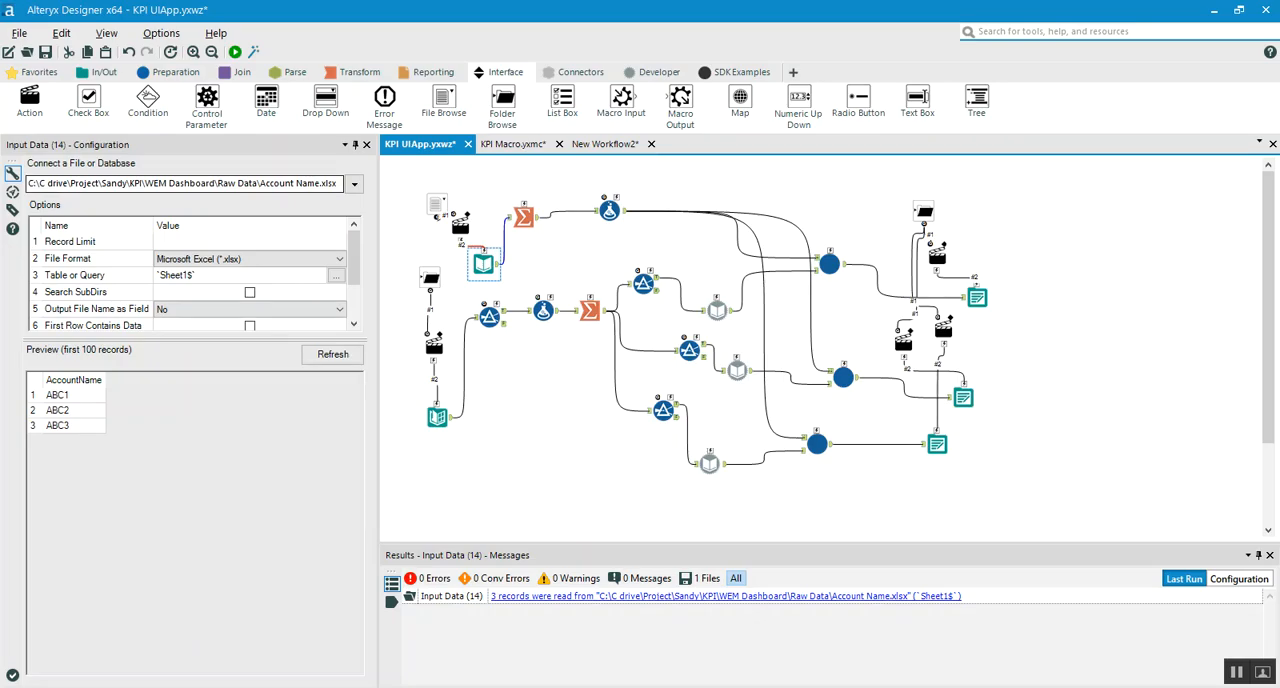
click(222, 687)
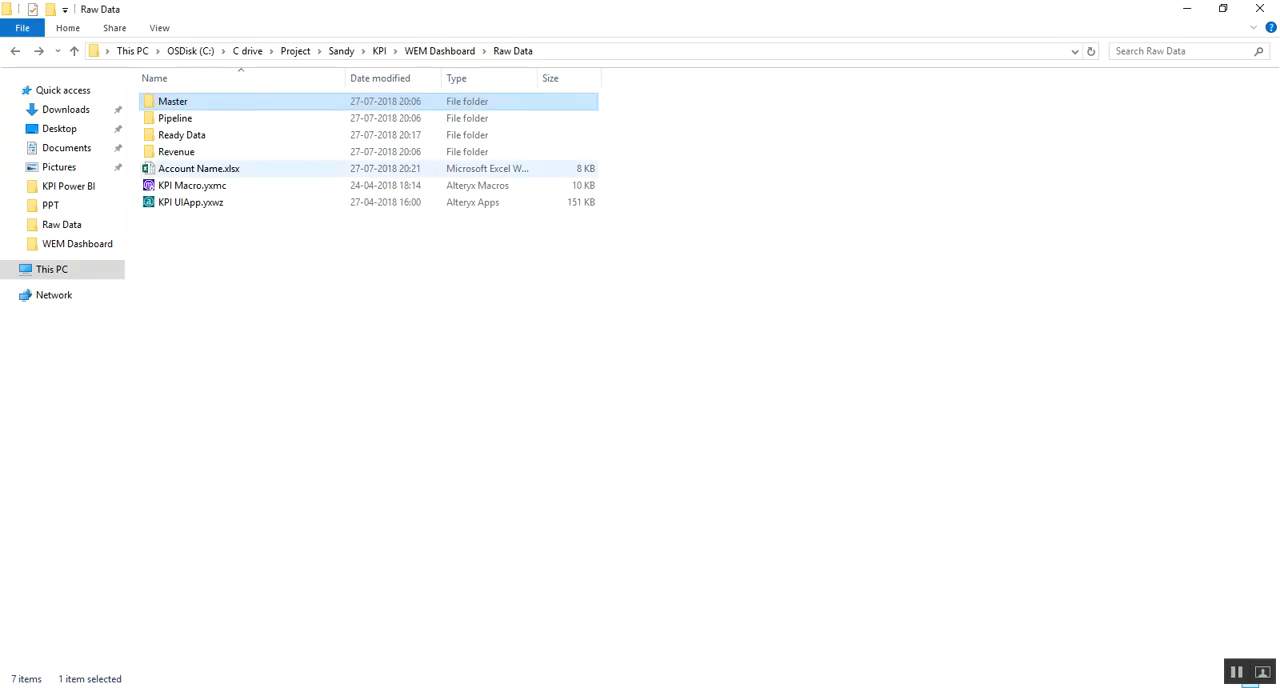
Recheck the extract file in the Master folder, and select Account Name.xlsx back in Raw Data
double_click(172, 102)
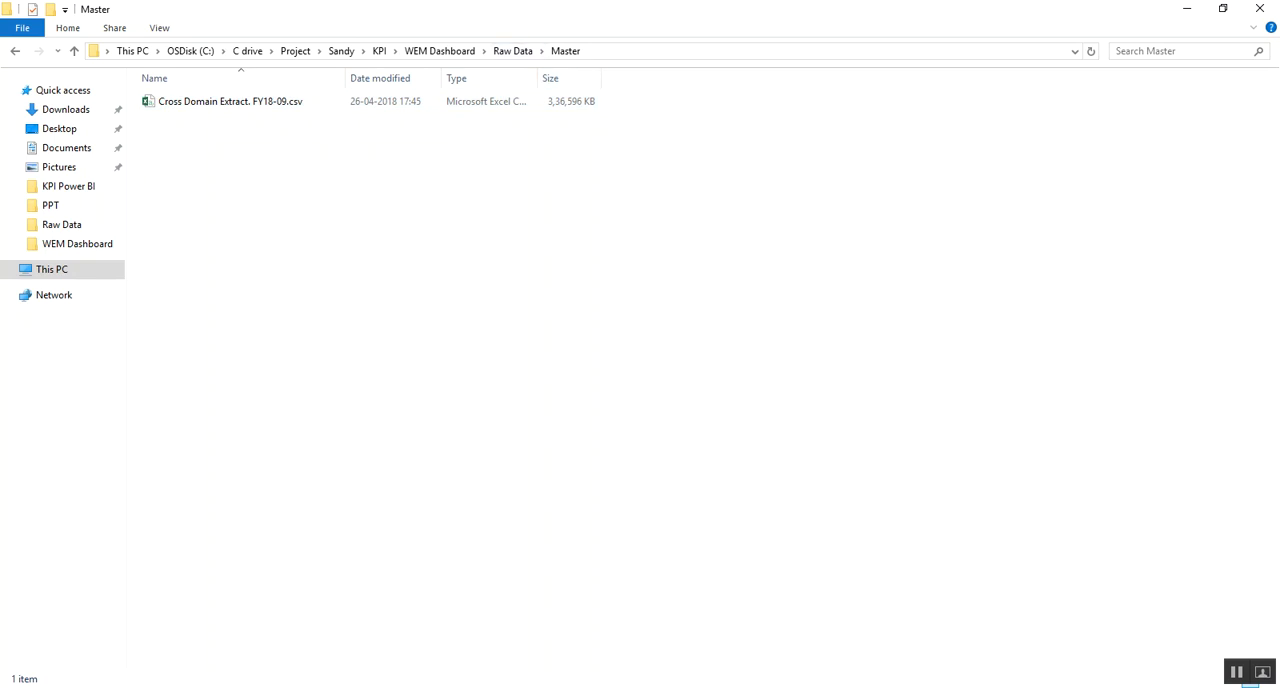
click(513, 50)
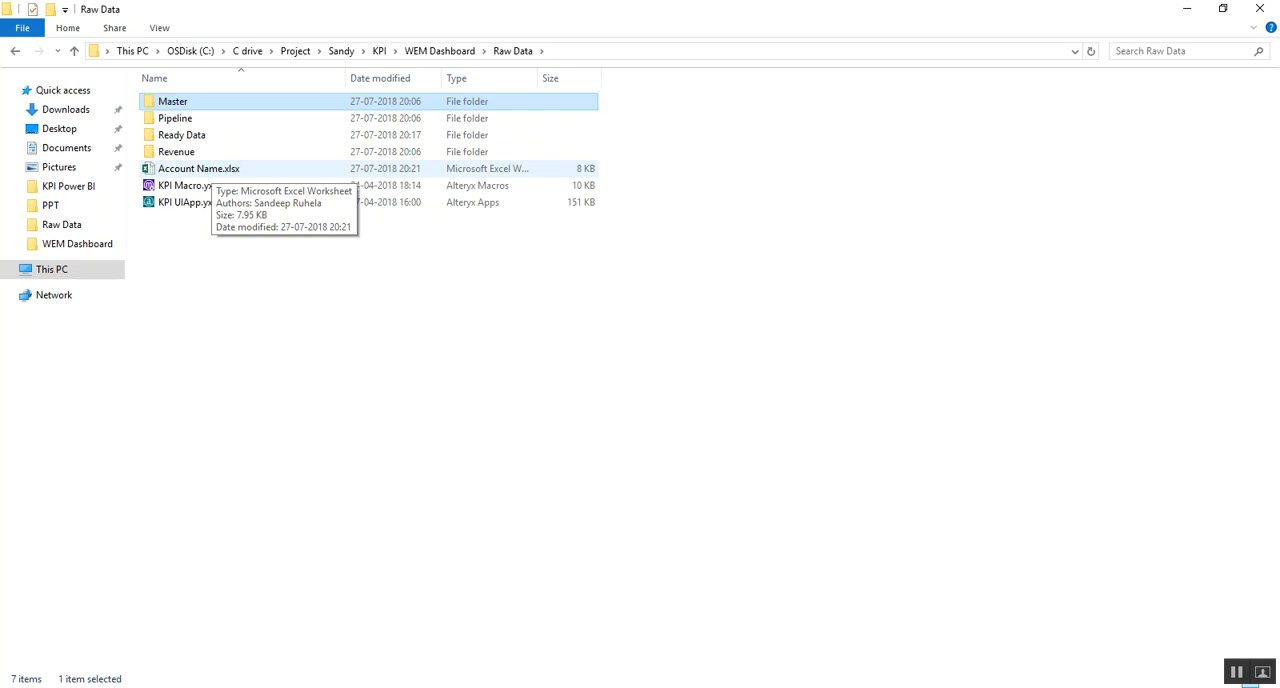
click(212, 169)
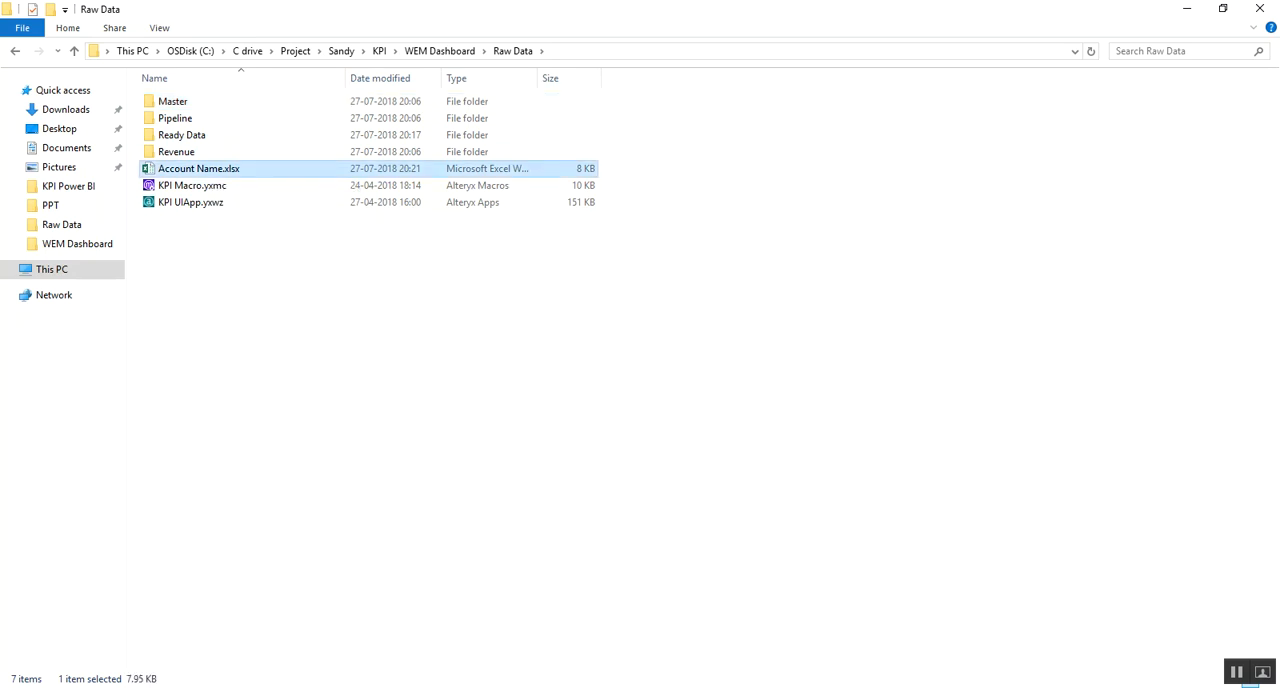
Open Account Name.xlsx, review the names listed in the AccountName column, and close the workbook
key(Return)
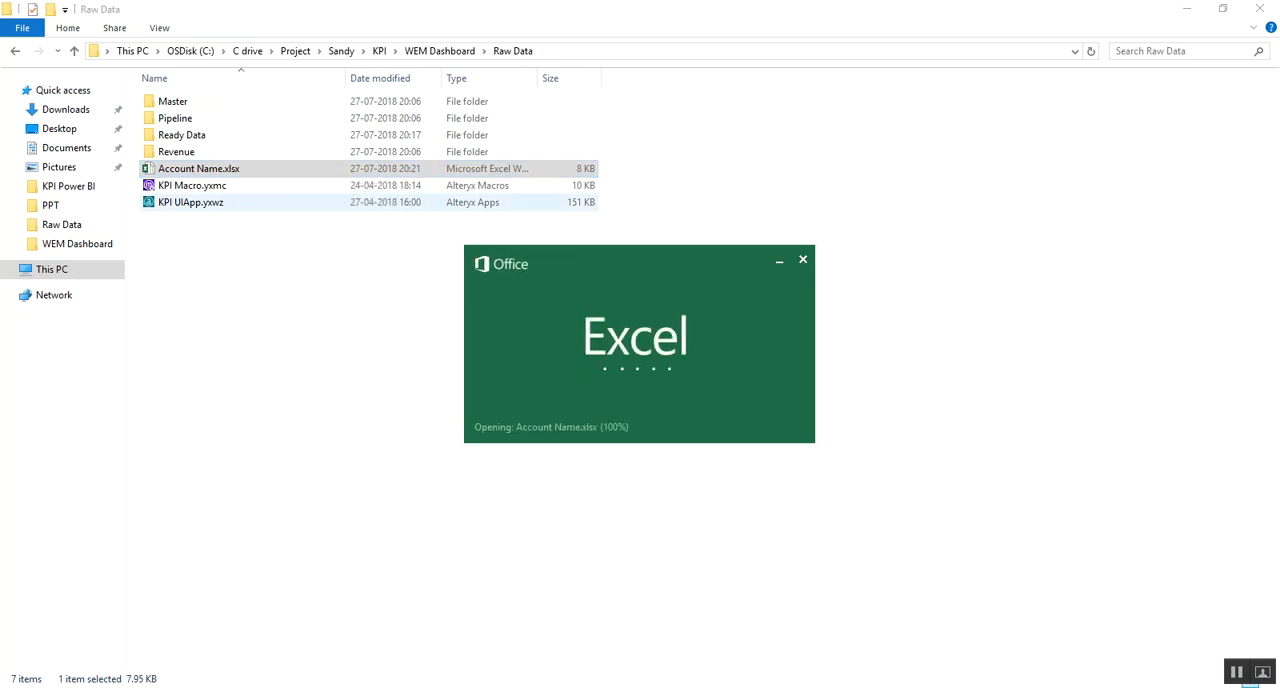
drag(124, 191, 124, 623)
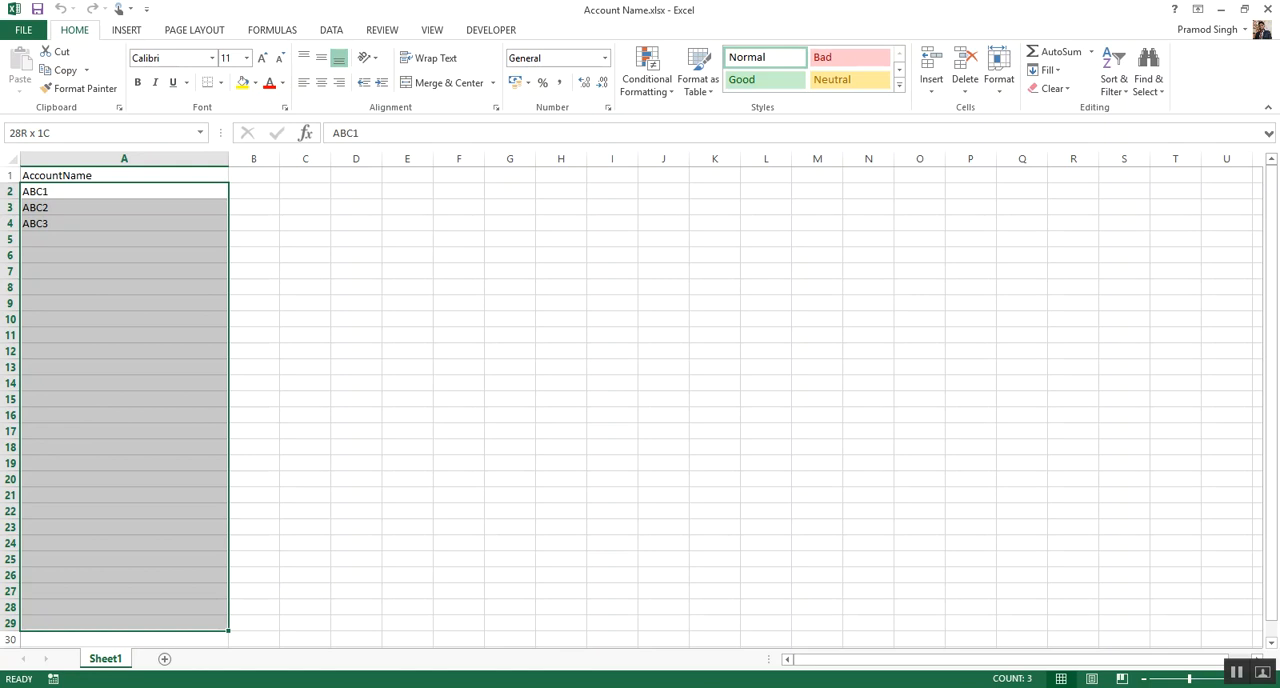
click(561, 239)
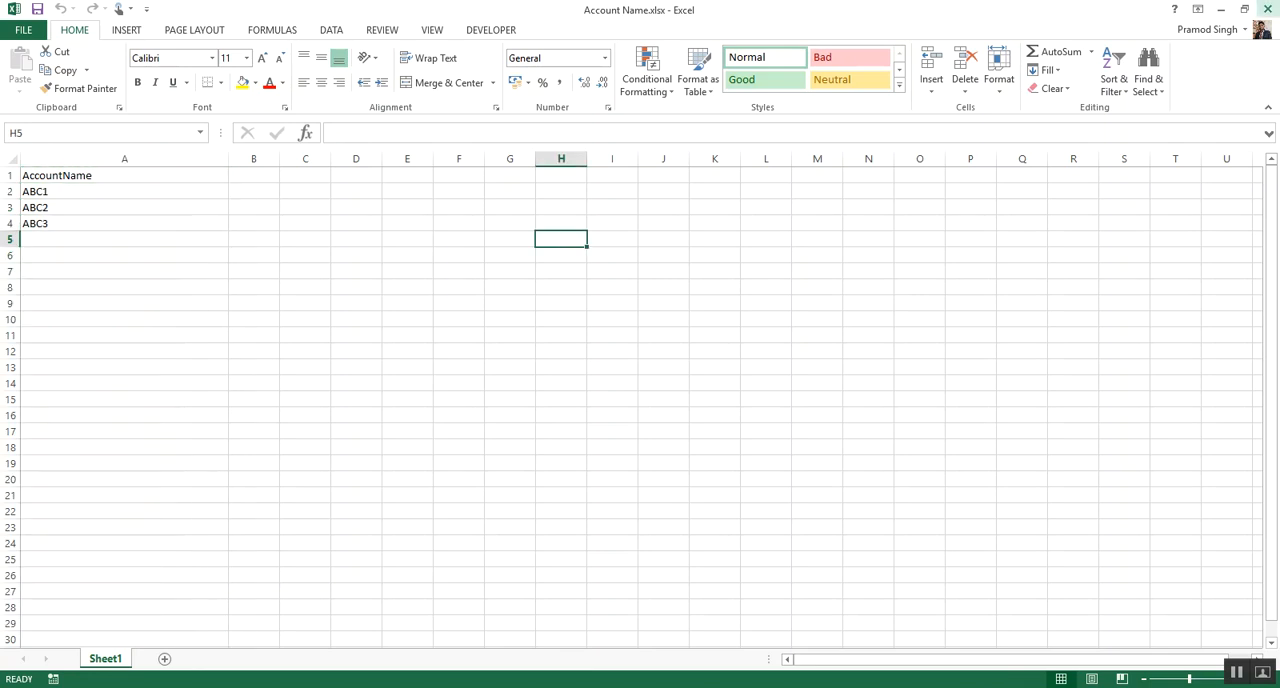
click(1267, 9)
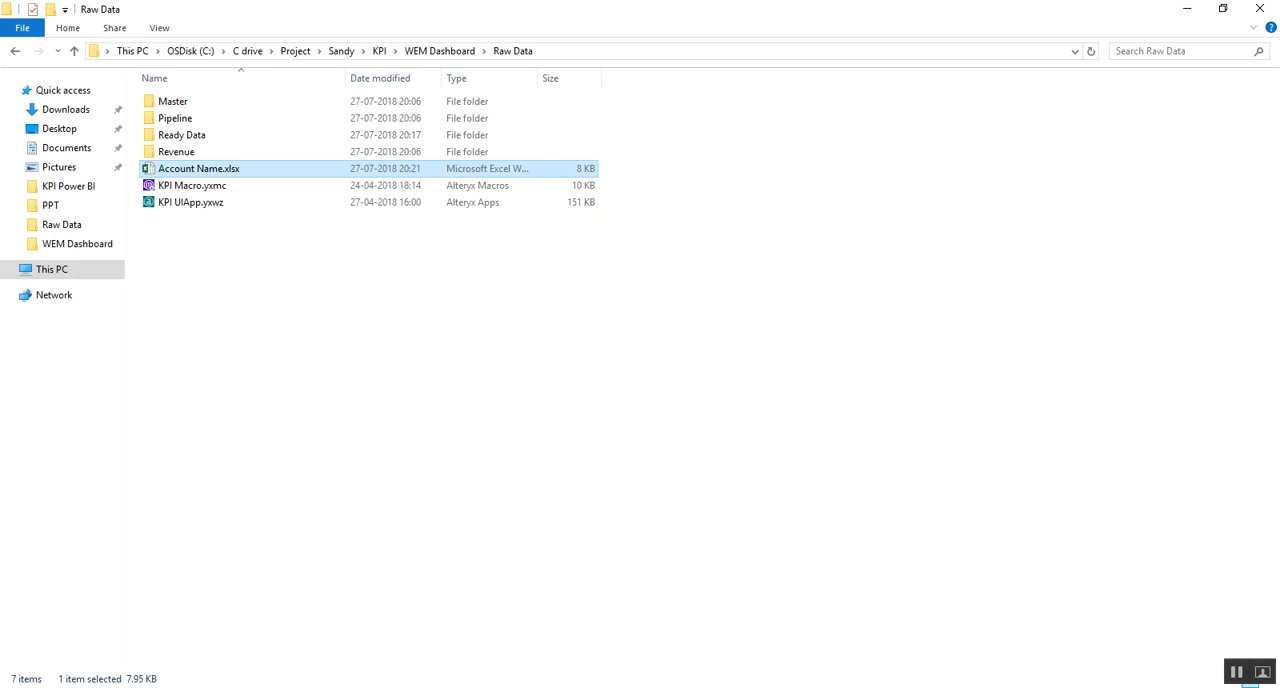
Switch to Alteryx Designer and inspect the macro input's configuration in the KPI Macro.yxmc workflow
key(alt+Tab)
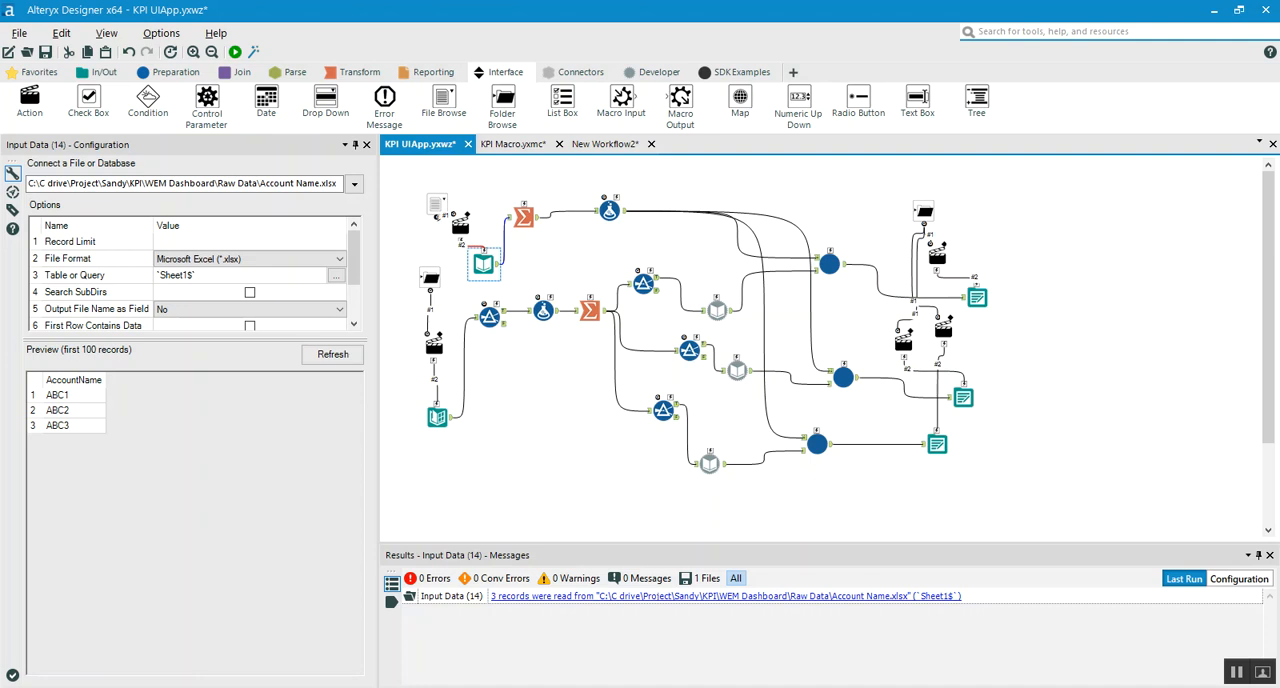
click(513, 144)
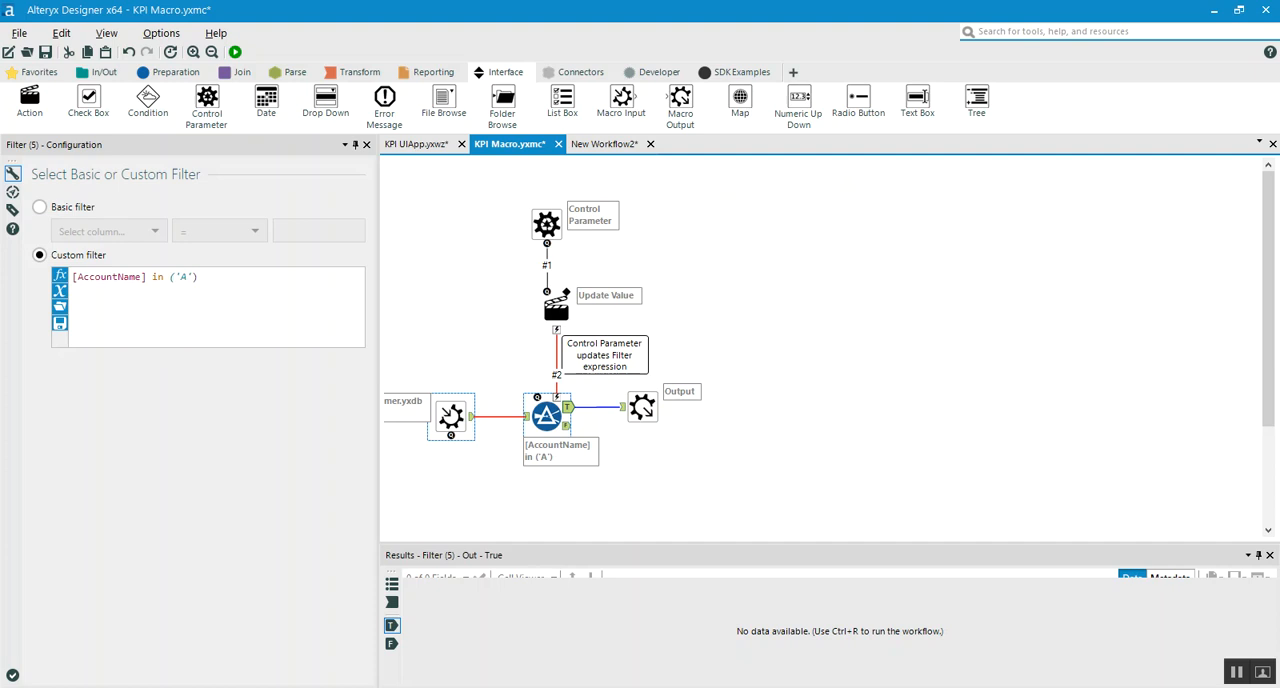
click(451, 416)
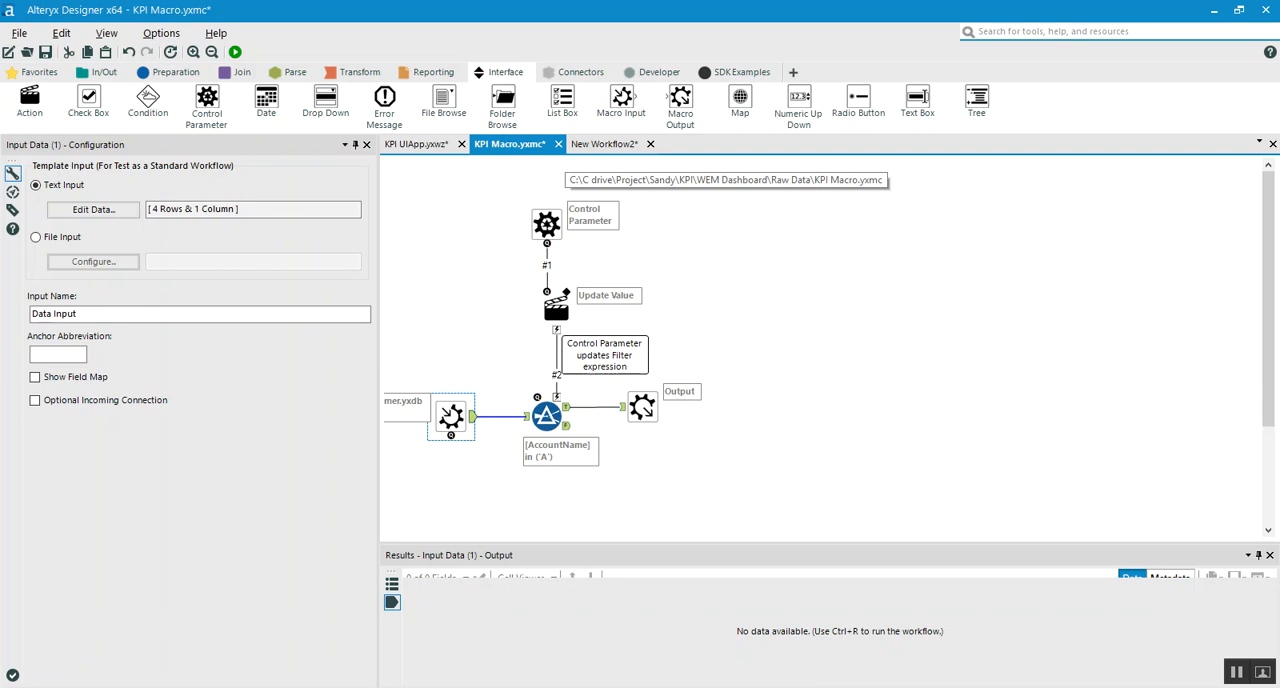
Close KPI Macro.yxmc without saving its changes and return to the KPI UIApp workflow
click(558, 144)
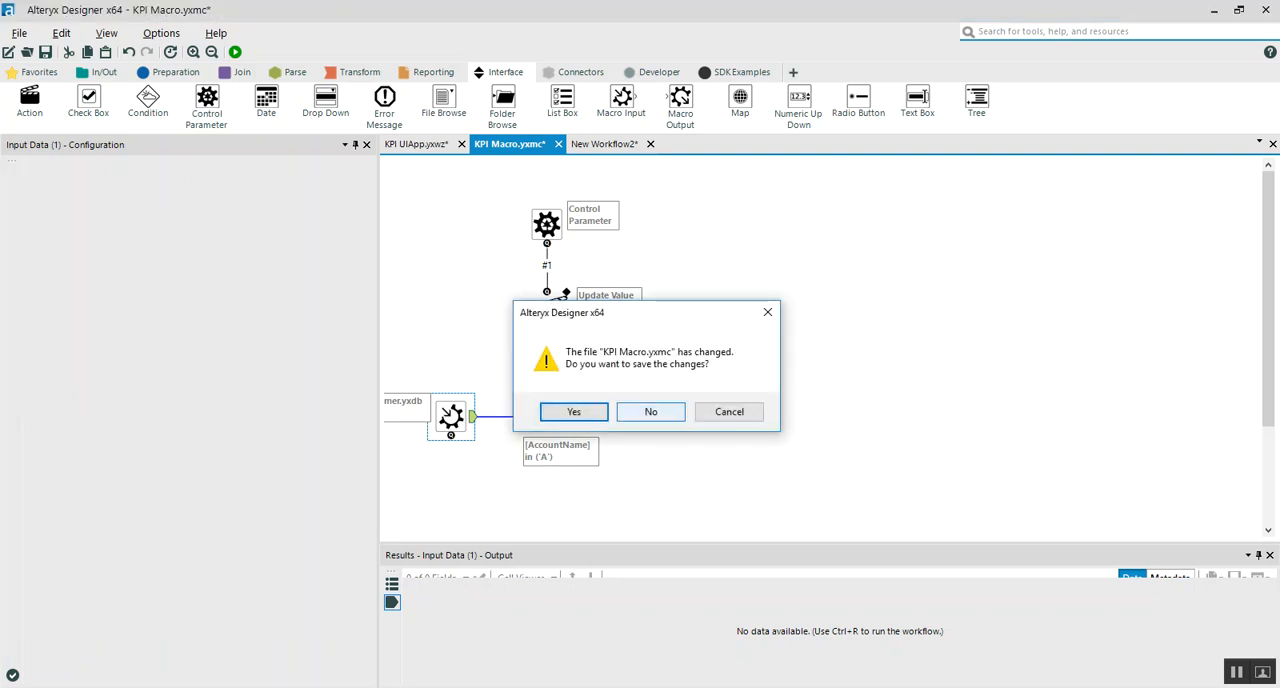
click(651, 412)
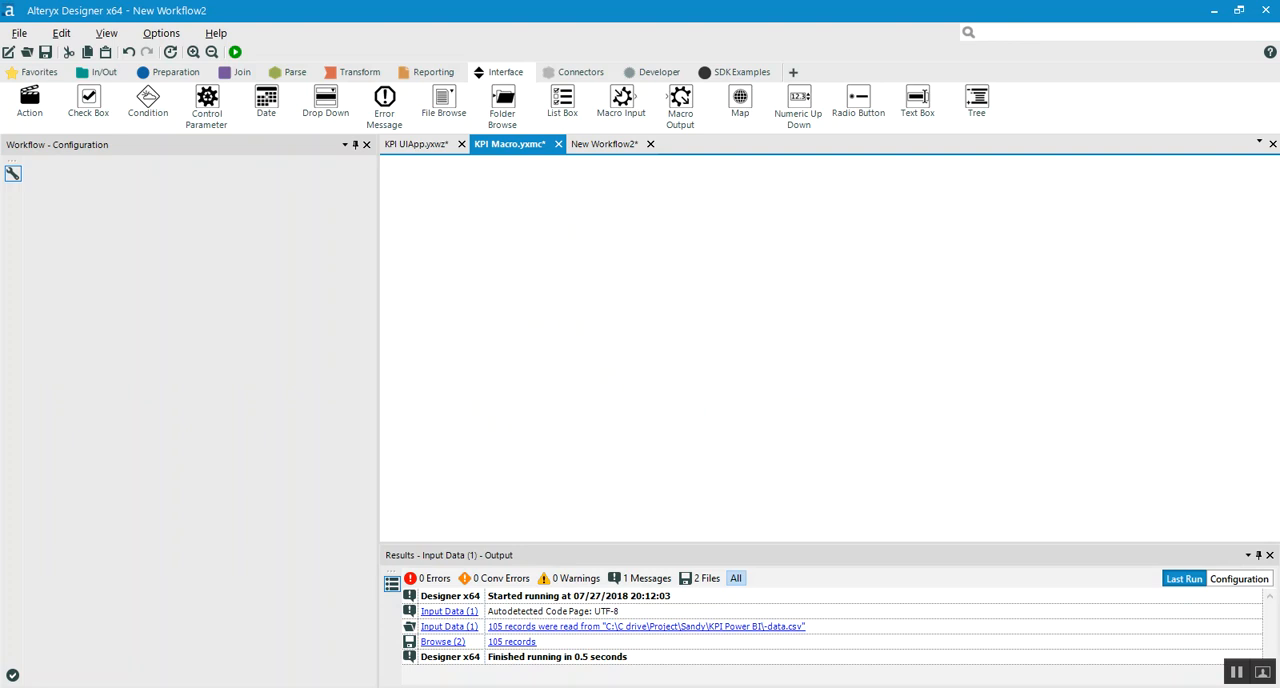
click(416, 144)
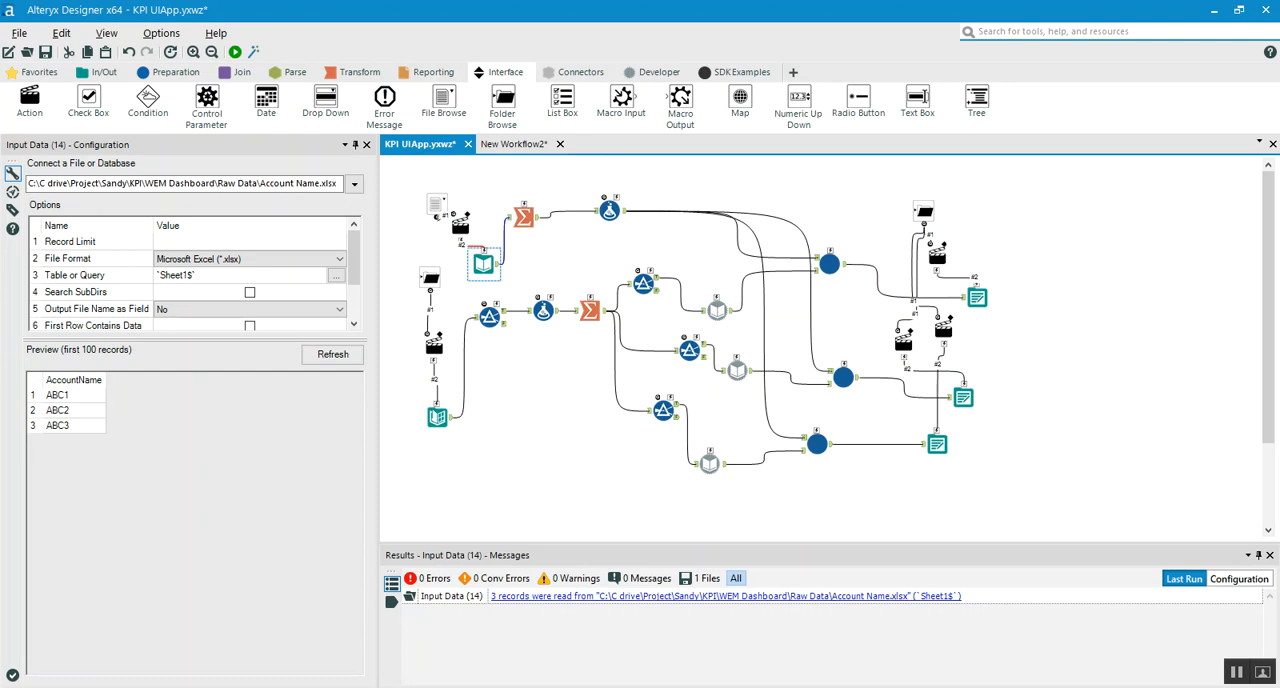
Switch to File Explorer to look over the Raw Data folder, and return to Alteryx Designer
mouse_move(137, 687)
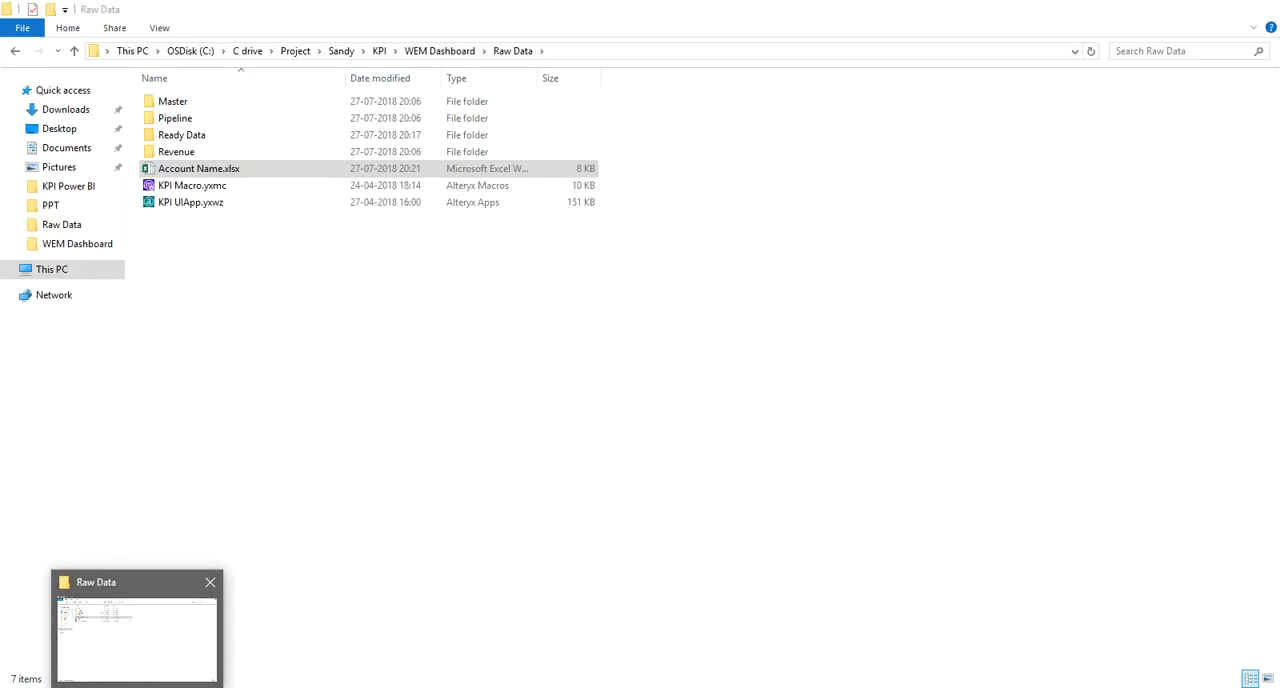
click(137, 638)
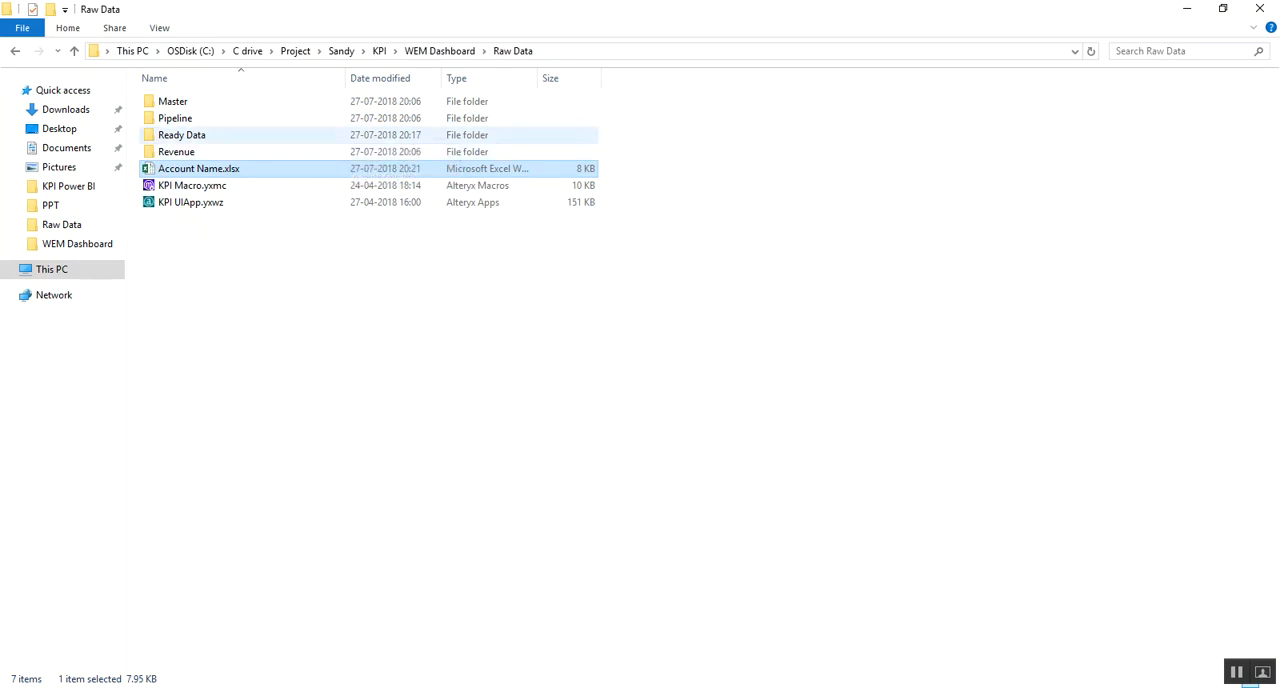
key(alt+Tab)
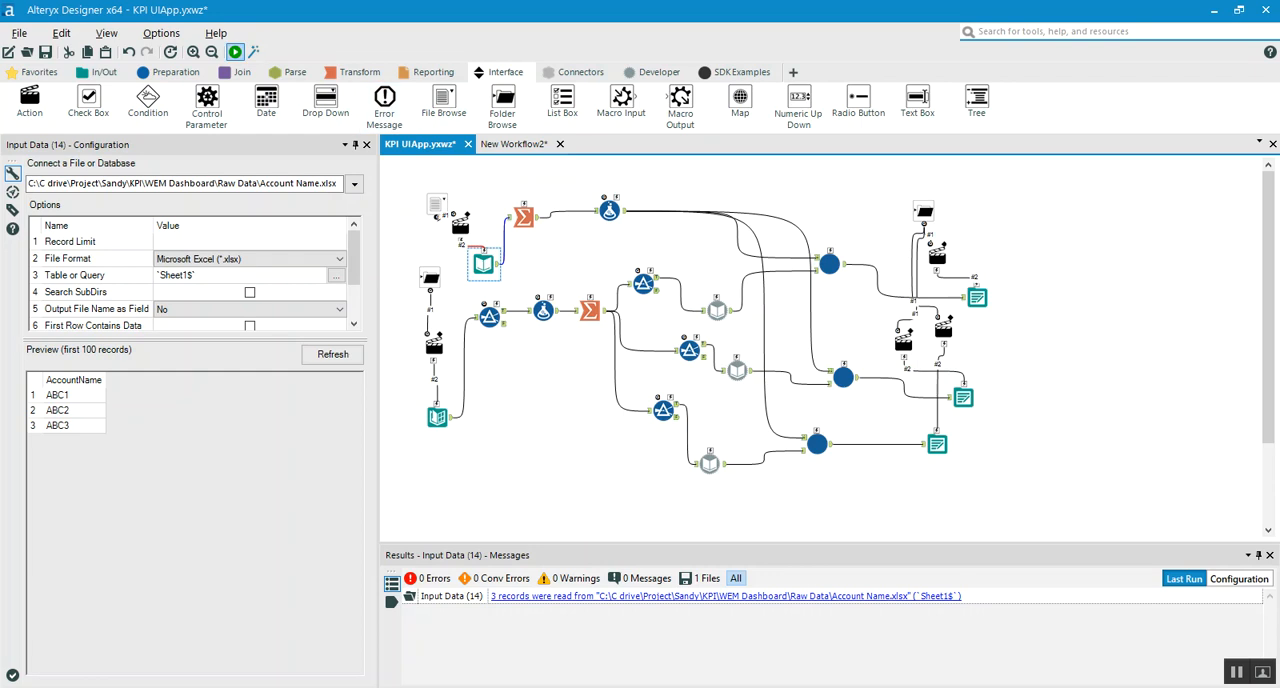
Launch KPI UIApp as an analytic app and set its base data folder to the Raw Data path copied from File Explorer
click(254, 52)
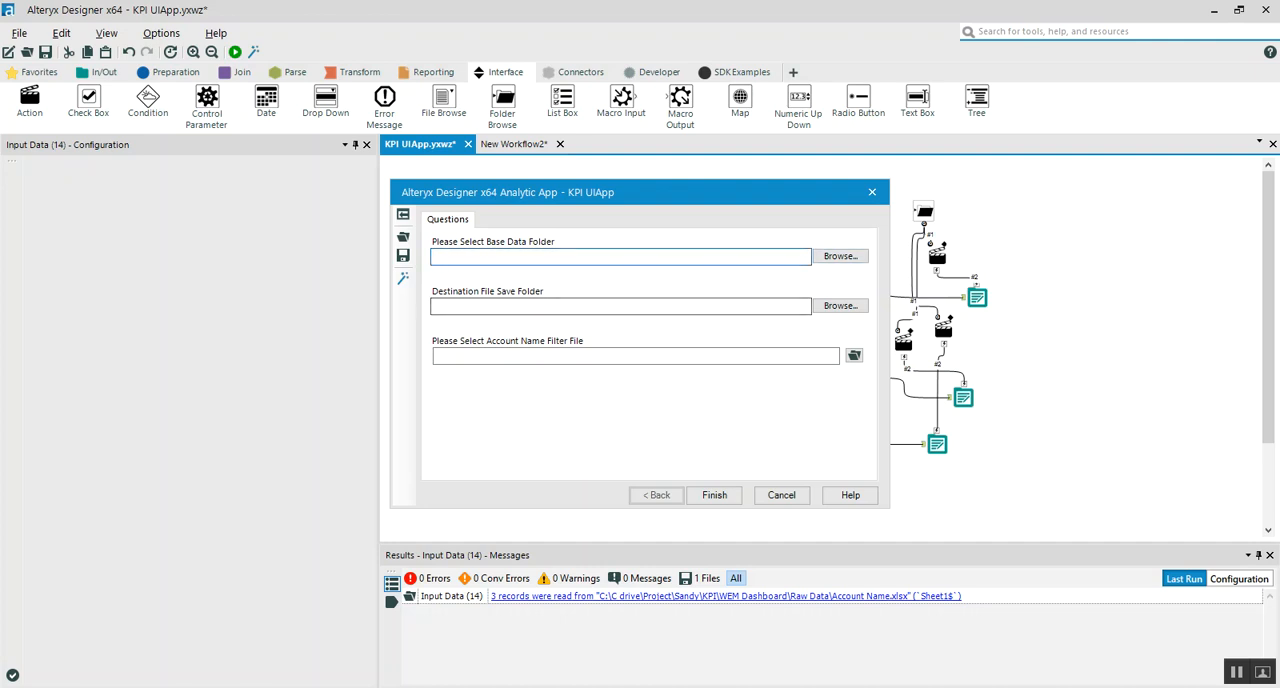
key(alt+Tab)
key(alt+d)
key(ctrl+c)
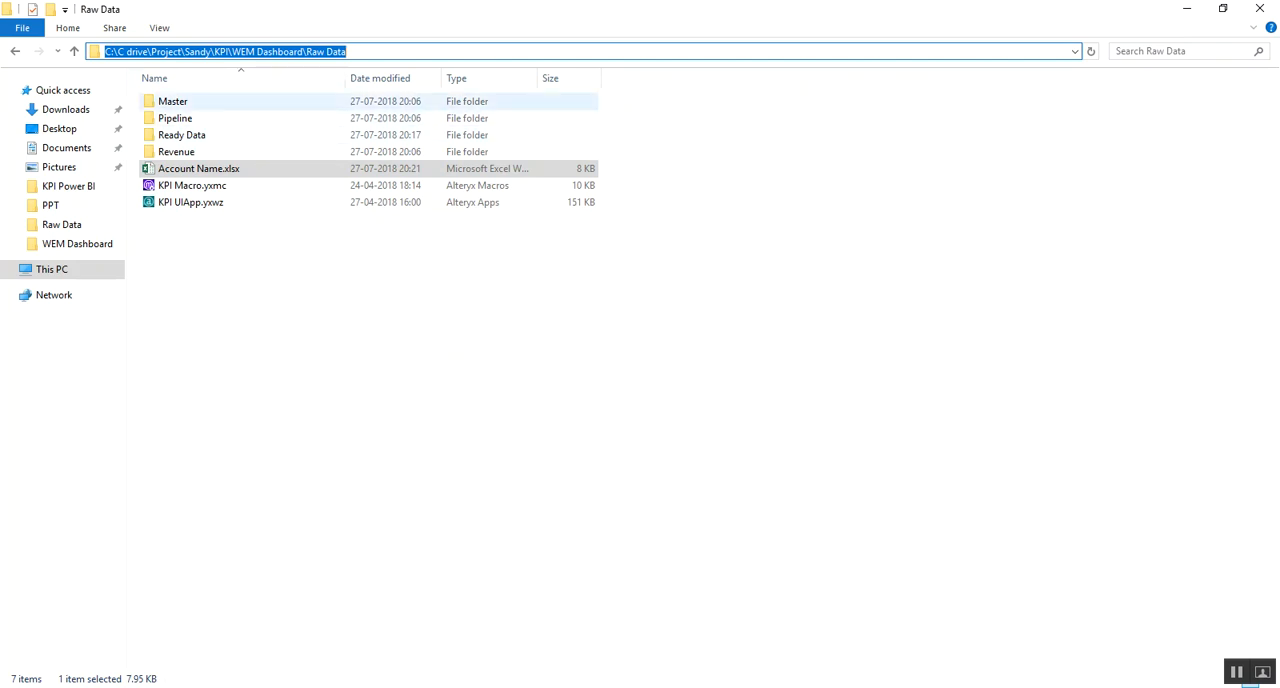
click(291, 101)
click(286, 118)
click(283, 152)
key(alt+Tab)
key(ctrl+v)
Set the app's destination file save folder to the path of the Ready Data folder inside Raw Data
click(480, 306)
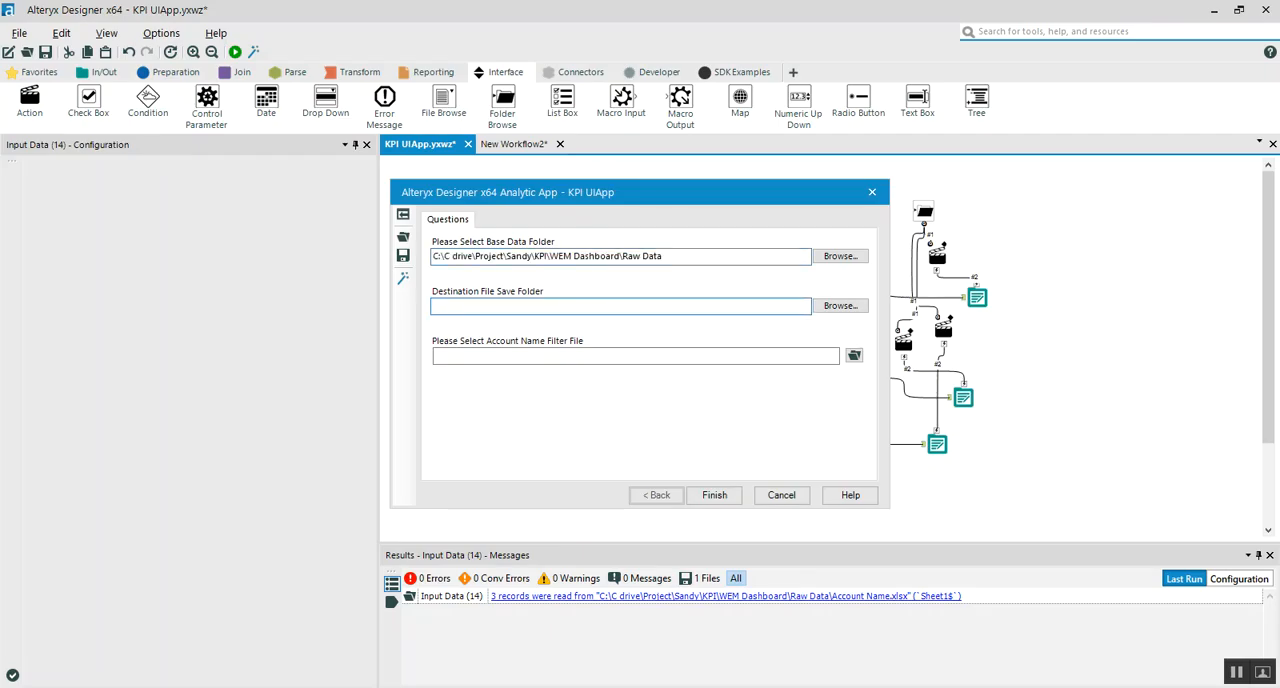
key(alt+Tab)
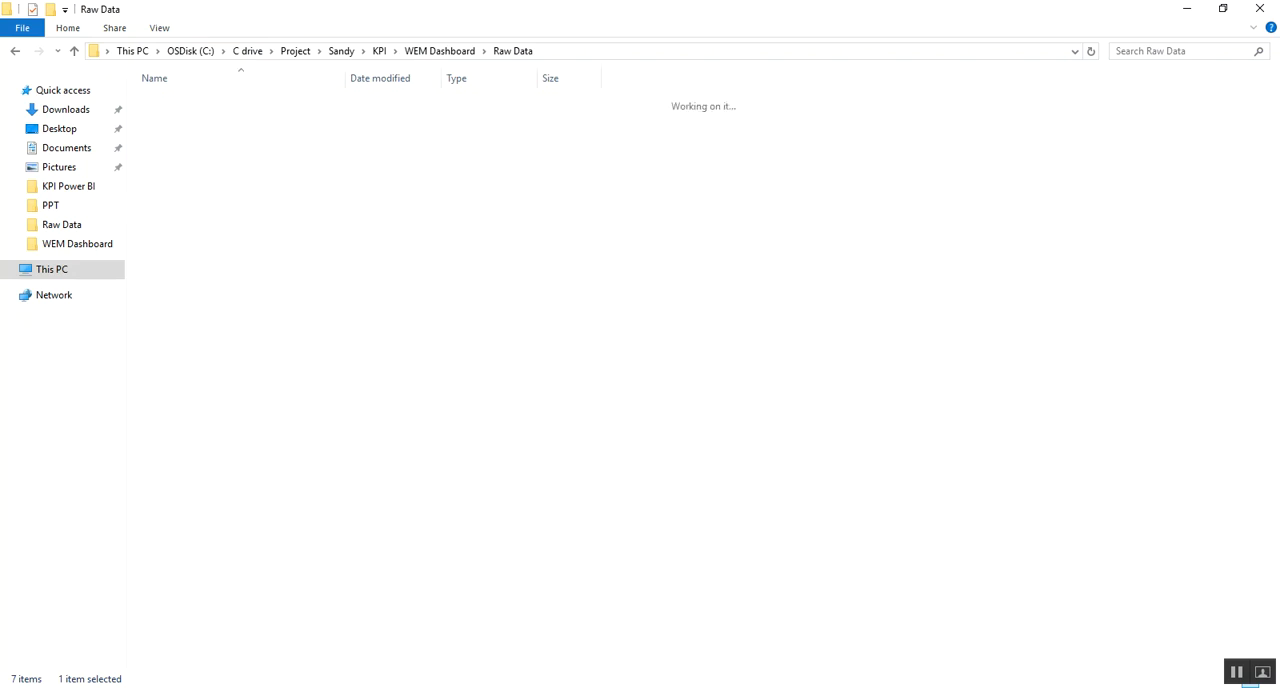
key(alt+d)
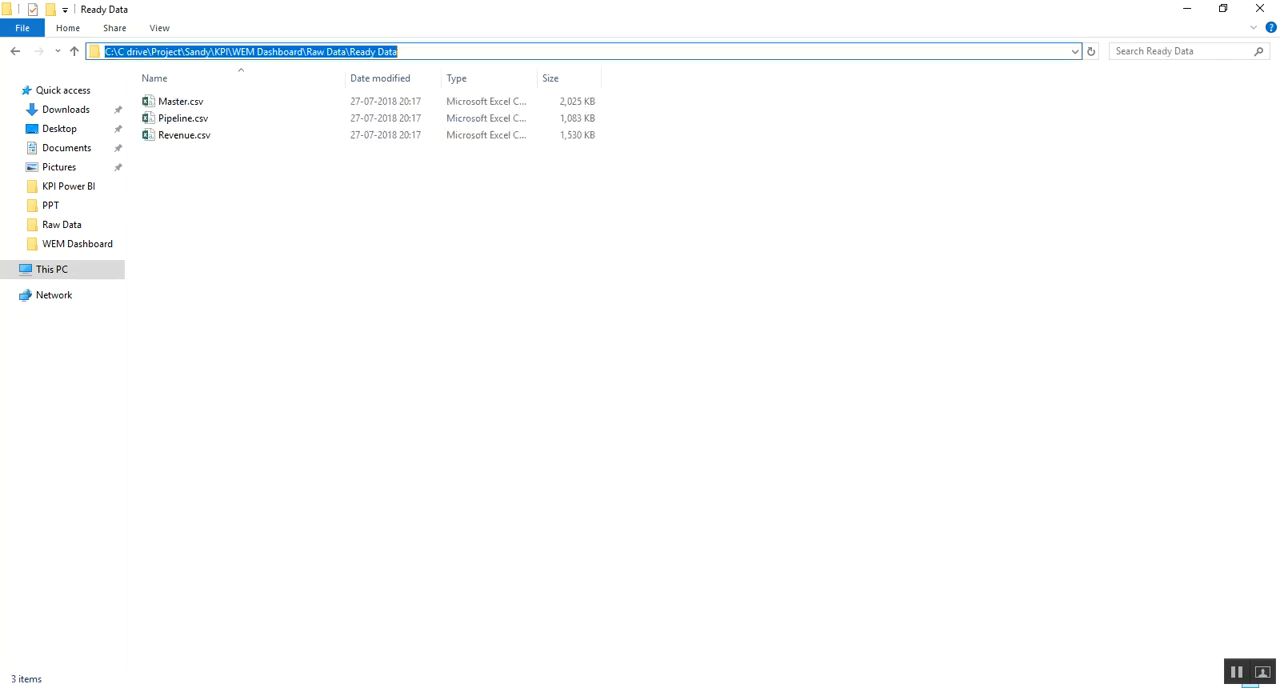
key(ctrl+c)
key(alt+Tab)
key(ctrl+v)
Switch to File Explorer and examine the Master.csv, Pipeline.csv and Revenue.csv output files in the Ready Data folder
key(alt+Tab)
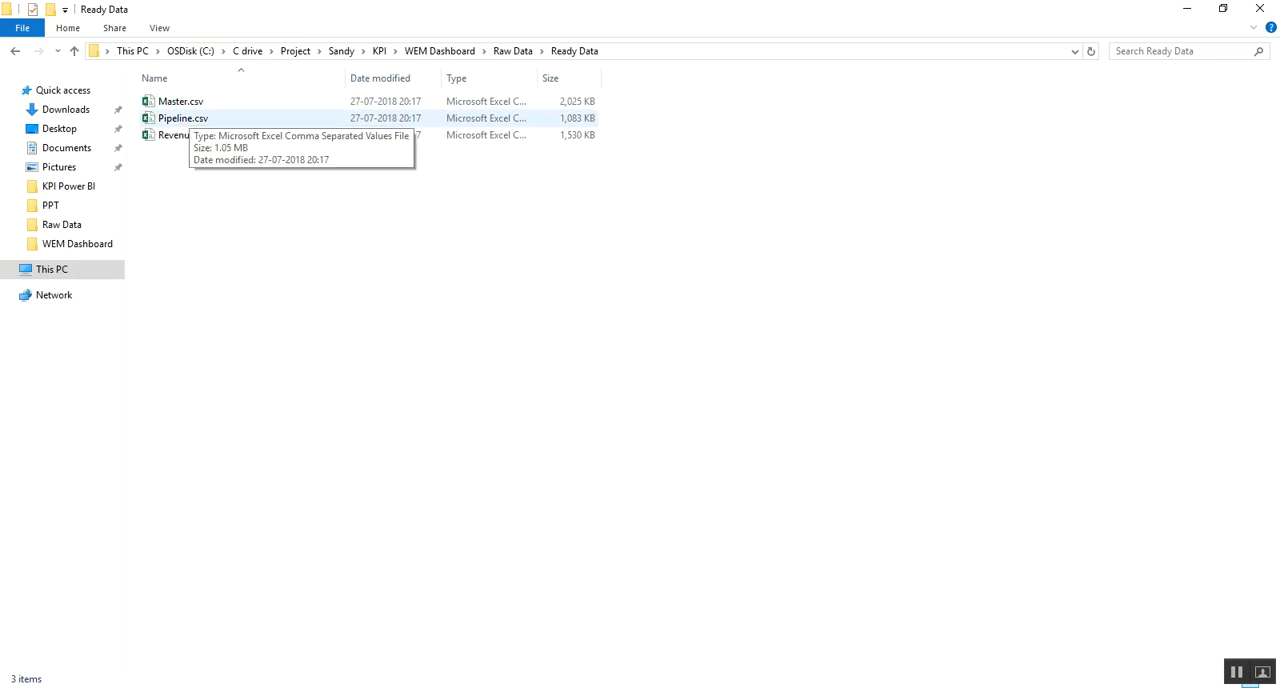
click(186, 102)
click(186, 118)
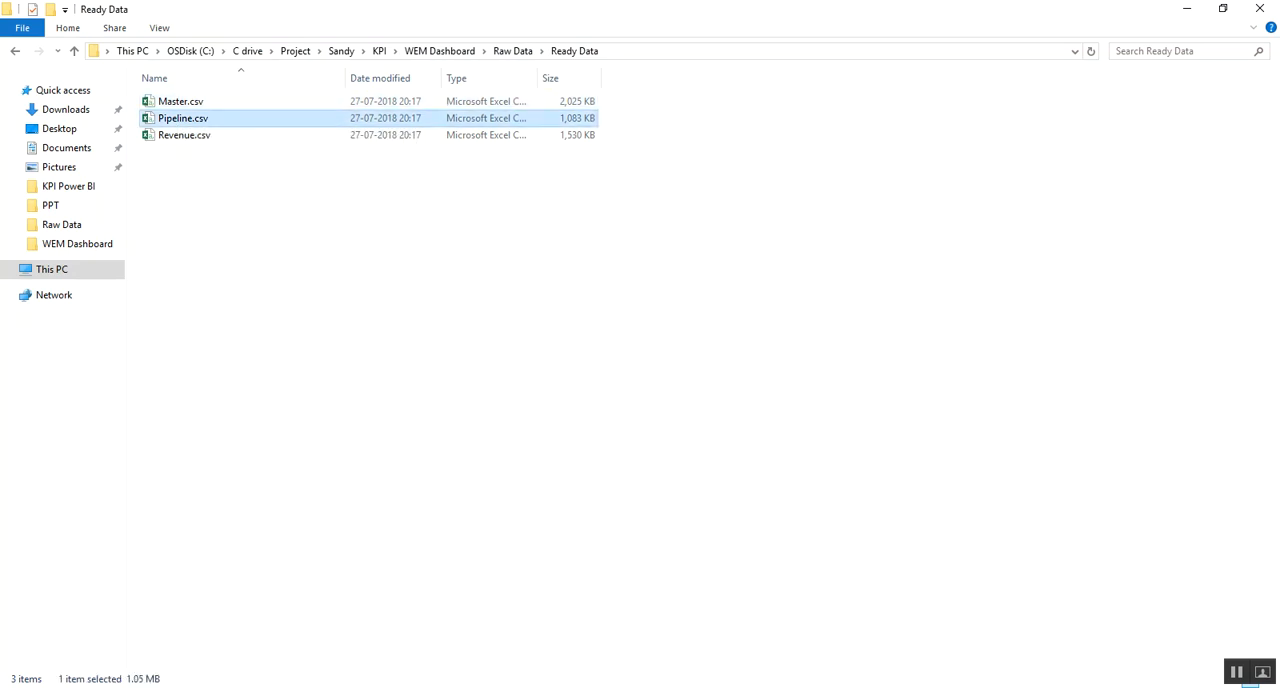
click(186, 135)
click(186, 118)
click(186, 102)
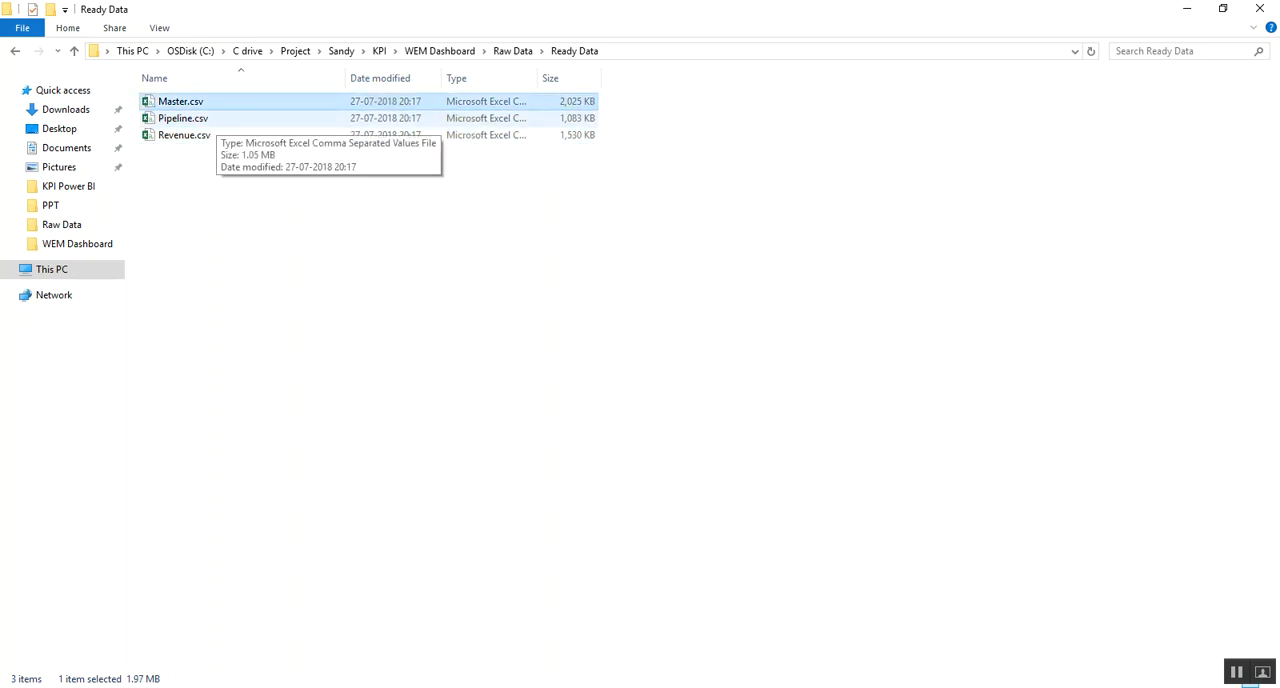
click(185, 118)
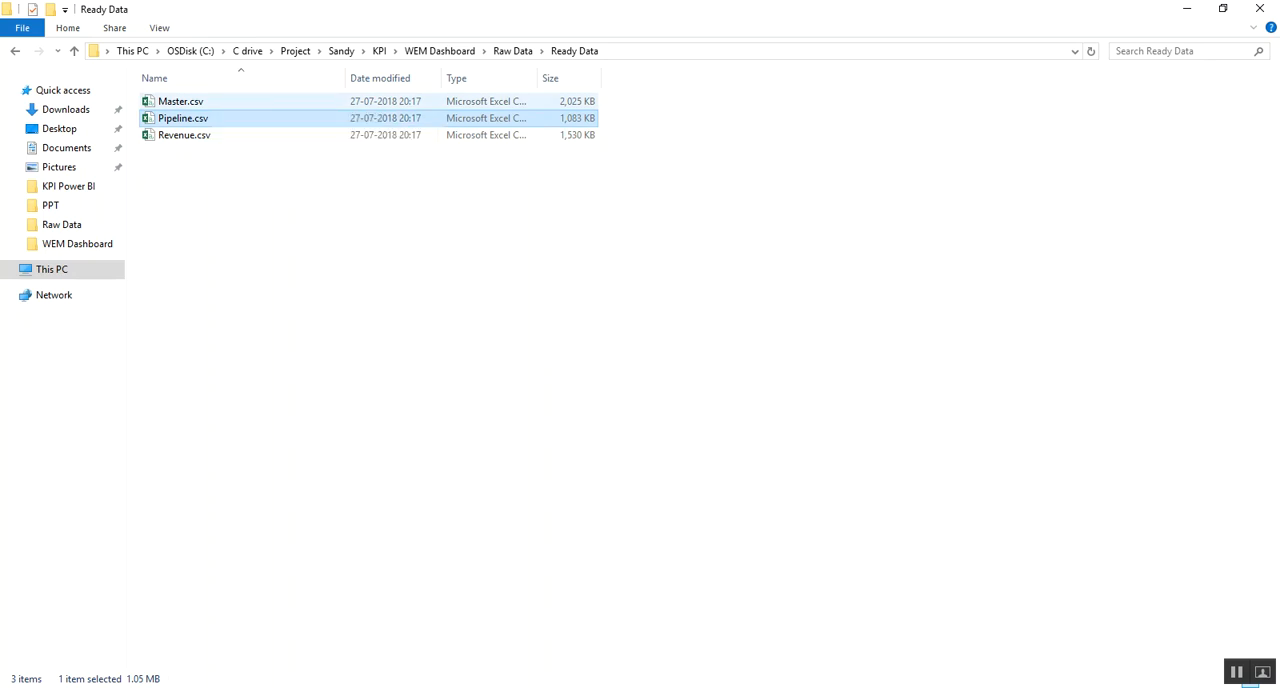
click(210, 101)
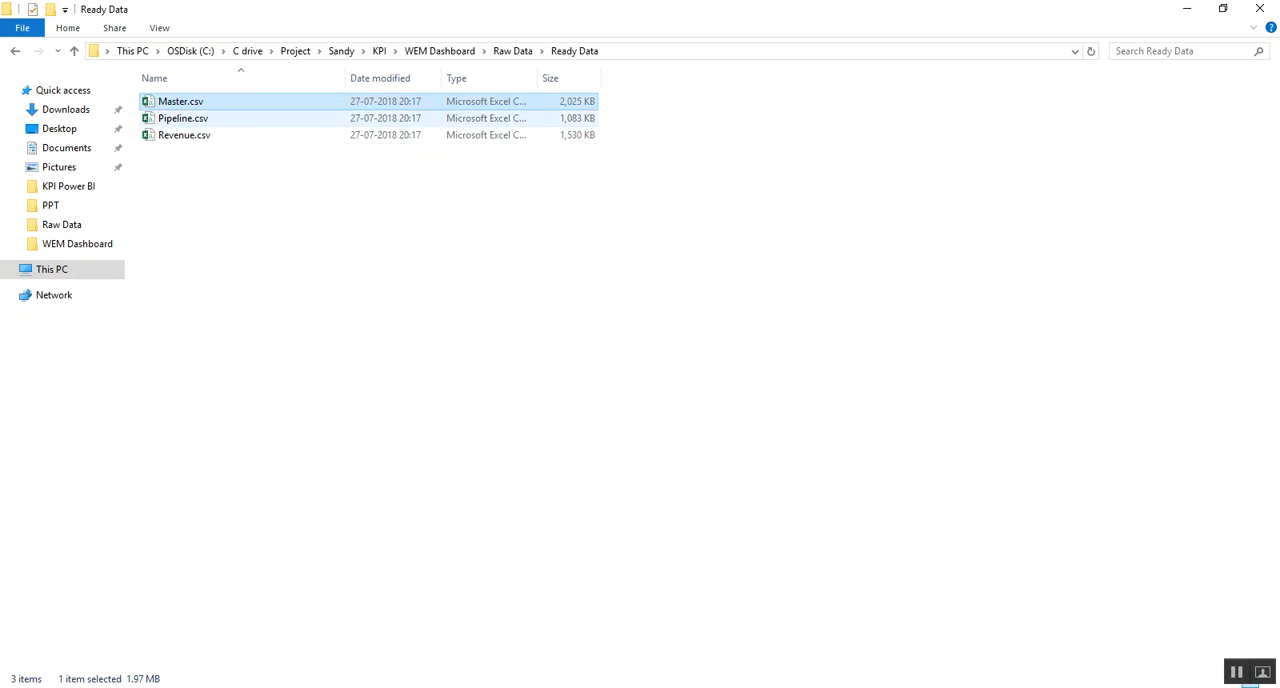
click(209, 119)
click(205, 135)
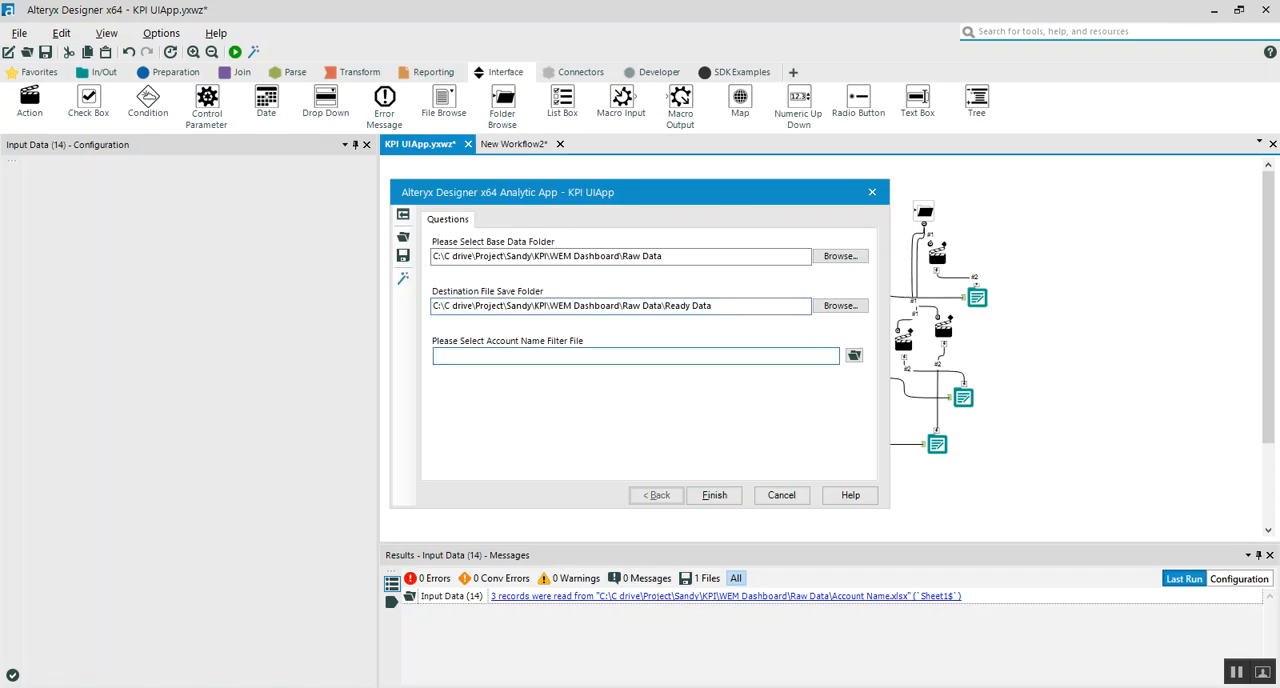
Choose Account Name.xlsx from Raw Data as the app's account name filter file, and close the app dialog without running it
click(854, 356)
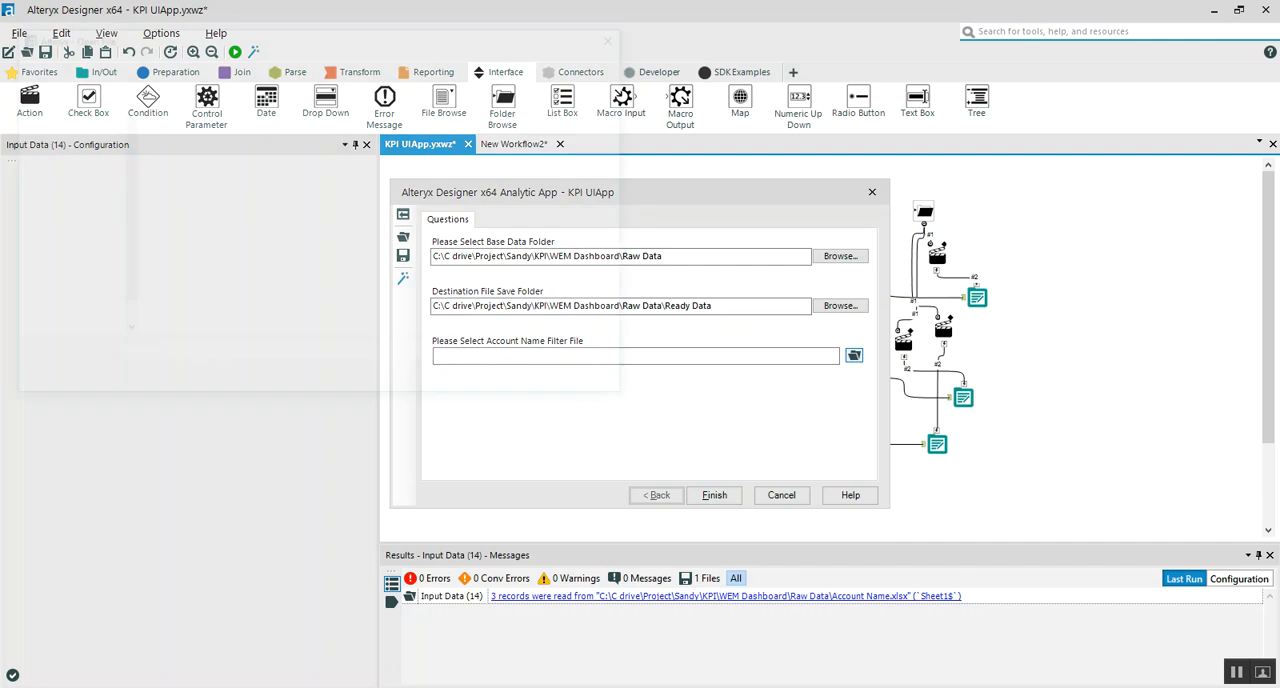
click(205, 200)
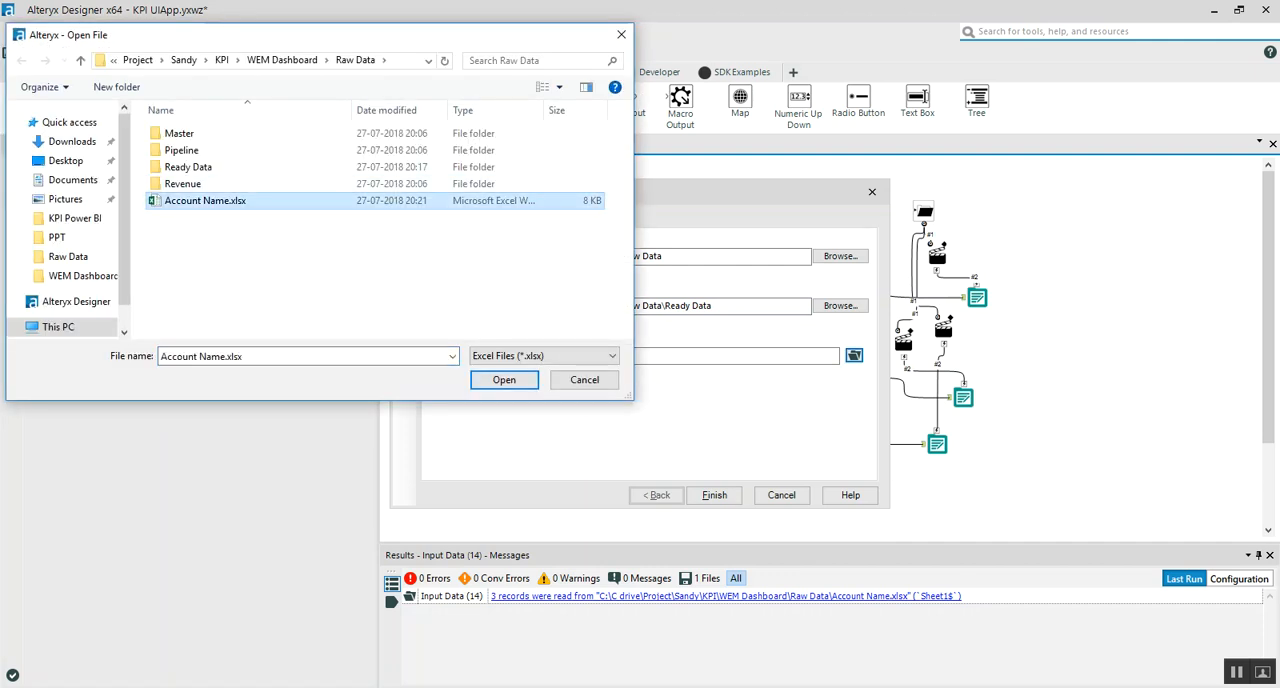
double_click(205, 200)
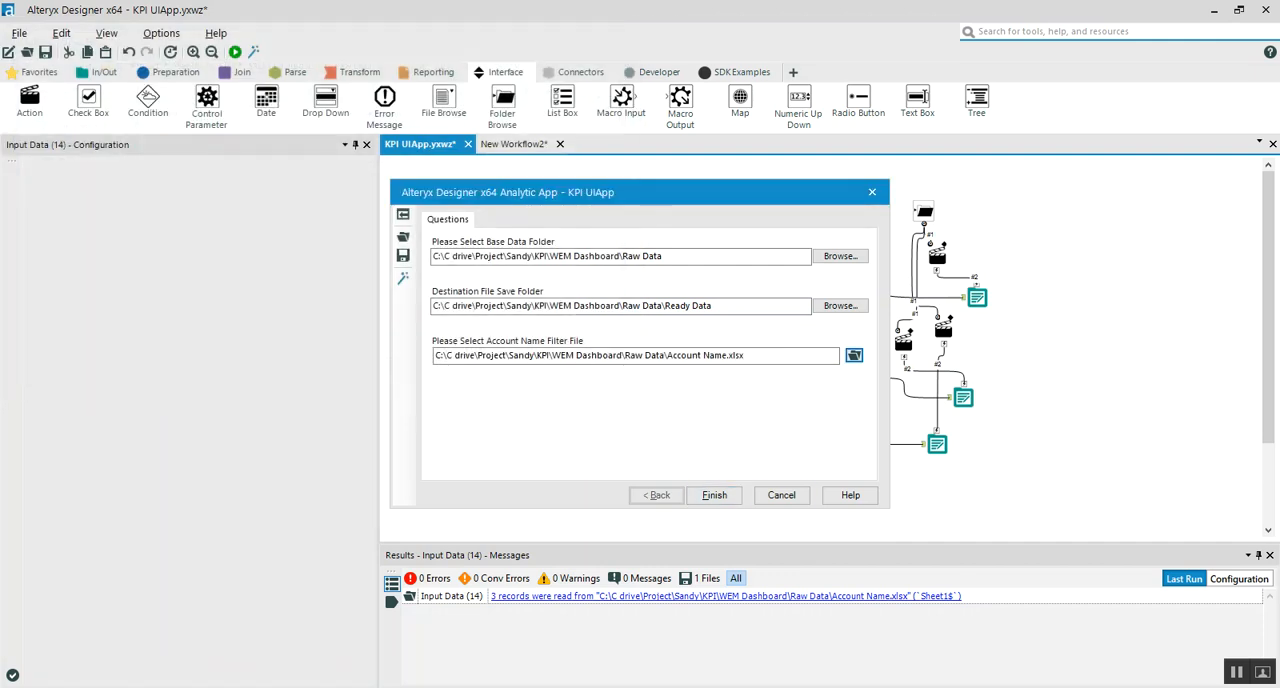
click(871, 192)
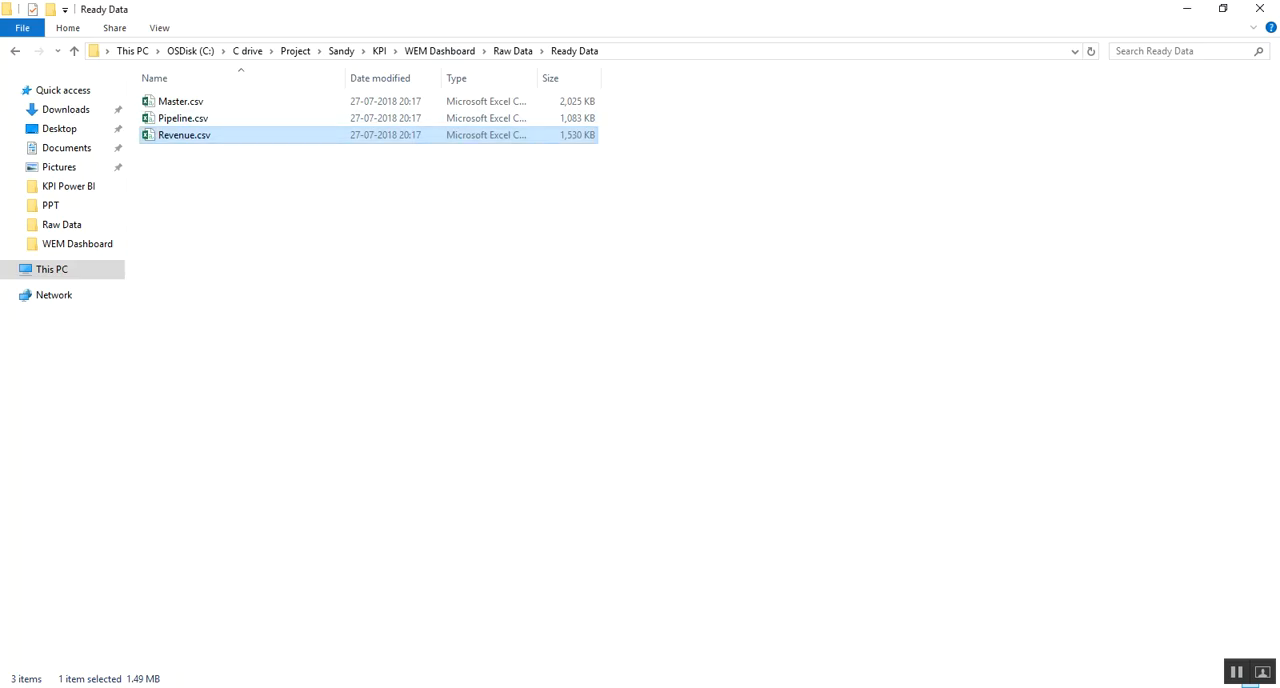
Display the KPI UIApp workflow's last-run messages and view its app questions once more, closing them without running
drag(544, 192, 160, 90)
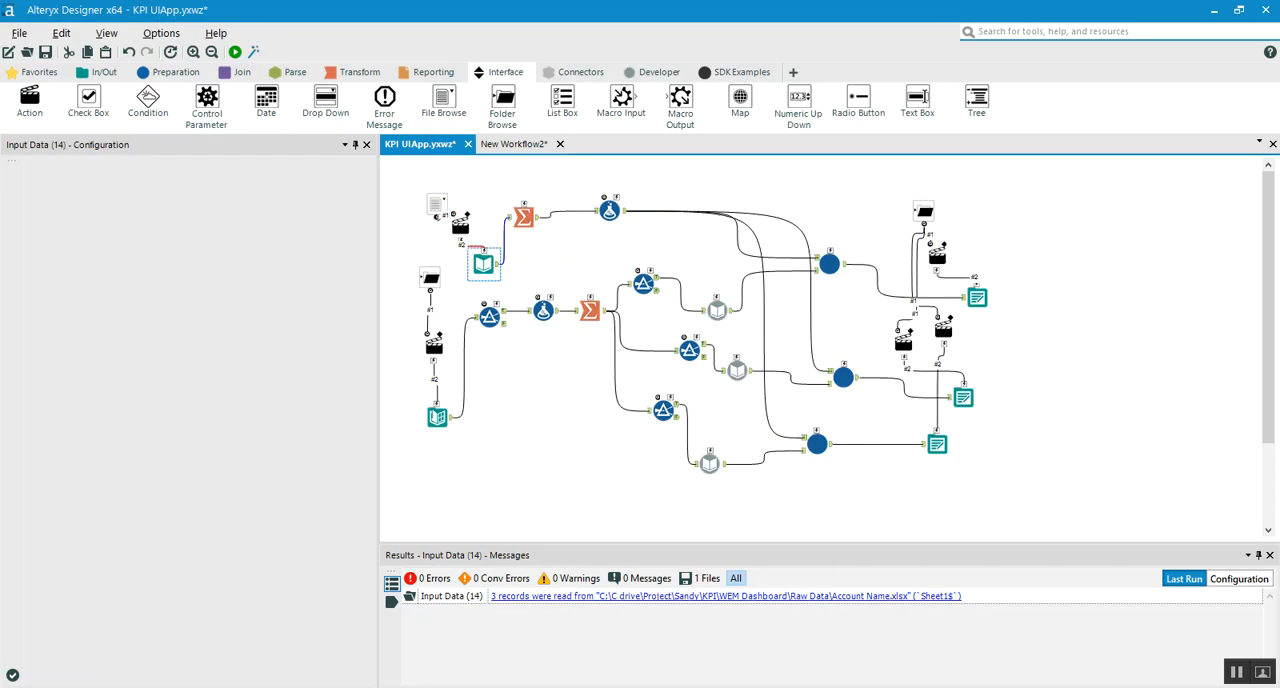
click(568, 256)
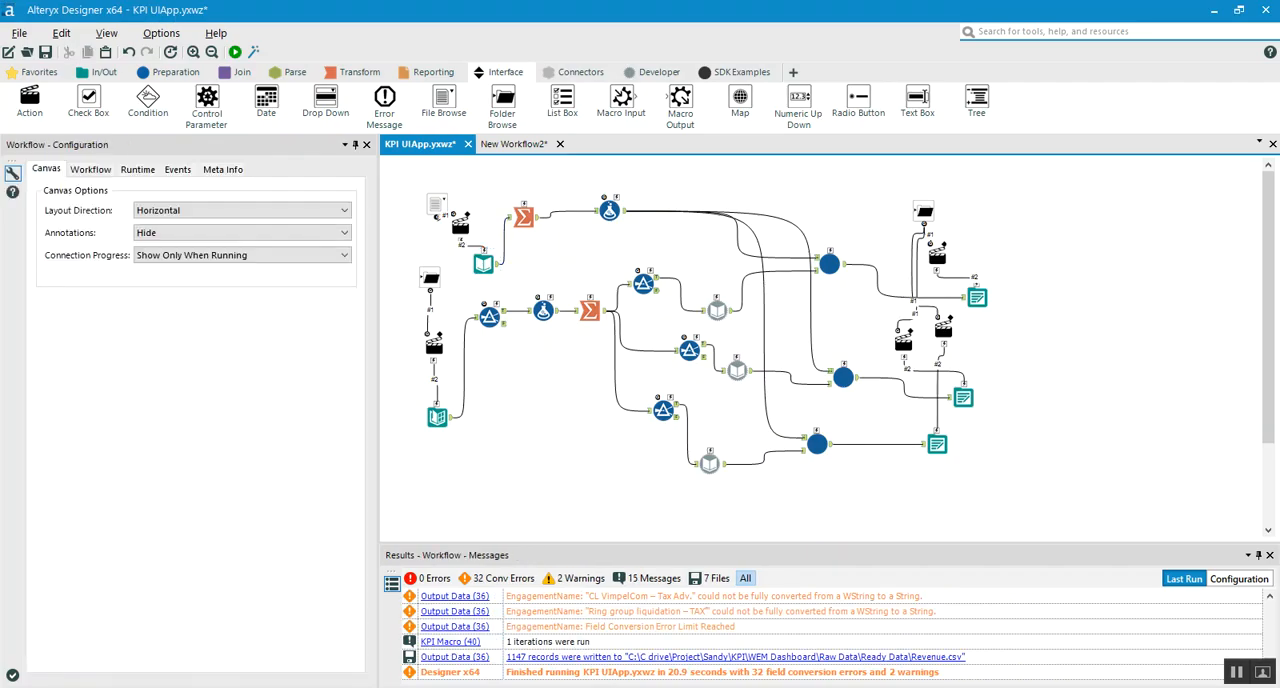
click(253, 51)
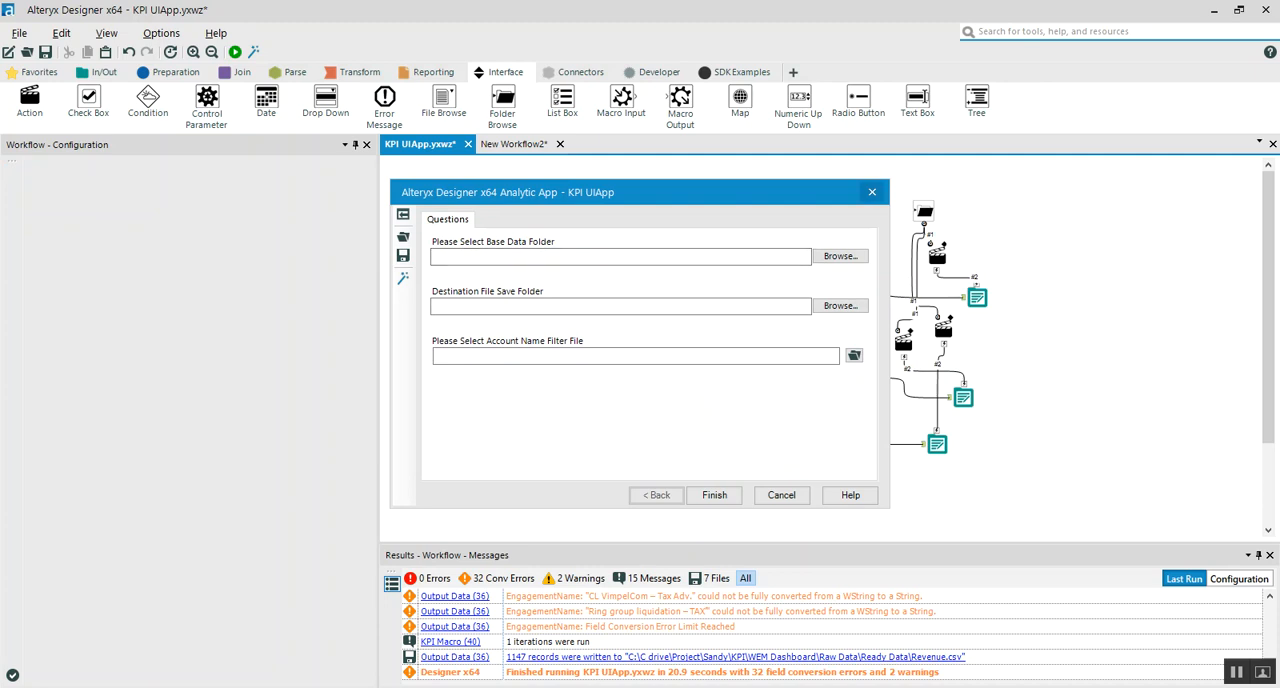
click(872, 192)
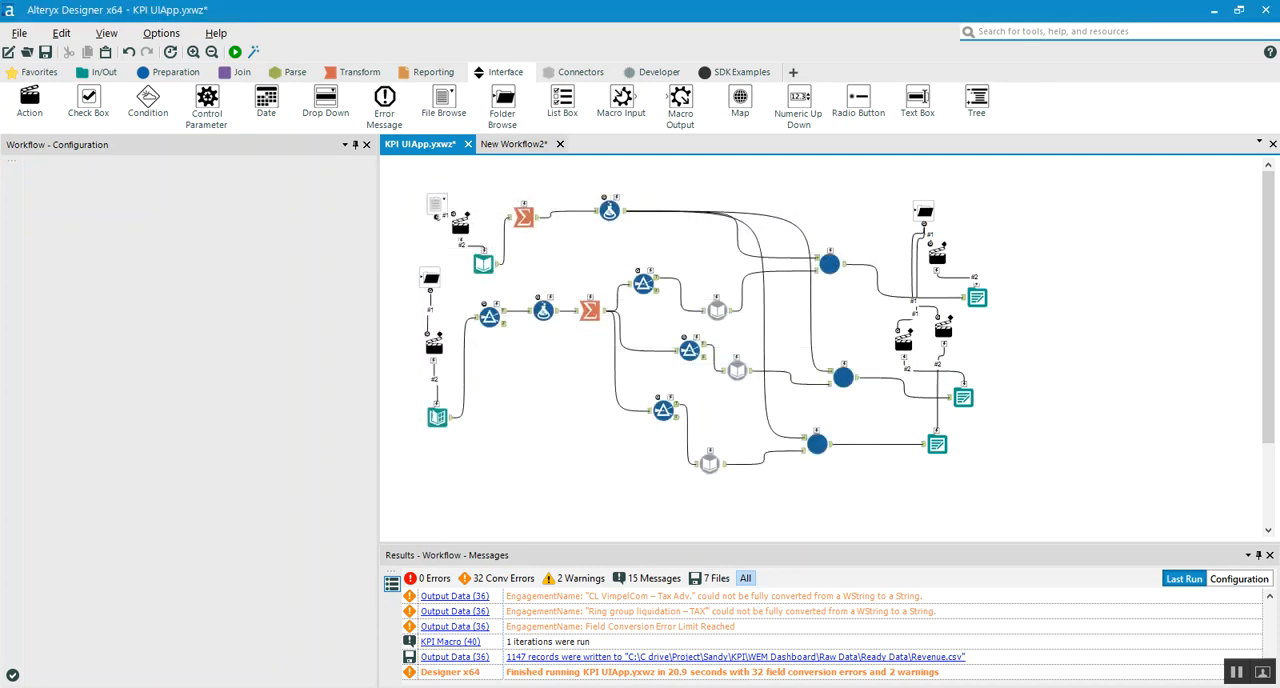
Switch to the New Workflow2 example and connect a Browse tool to the output of the -data.csv Input Data tool
click(514, 144)
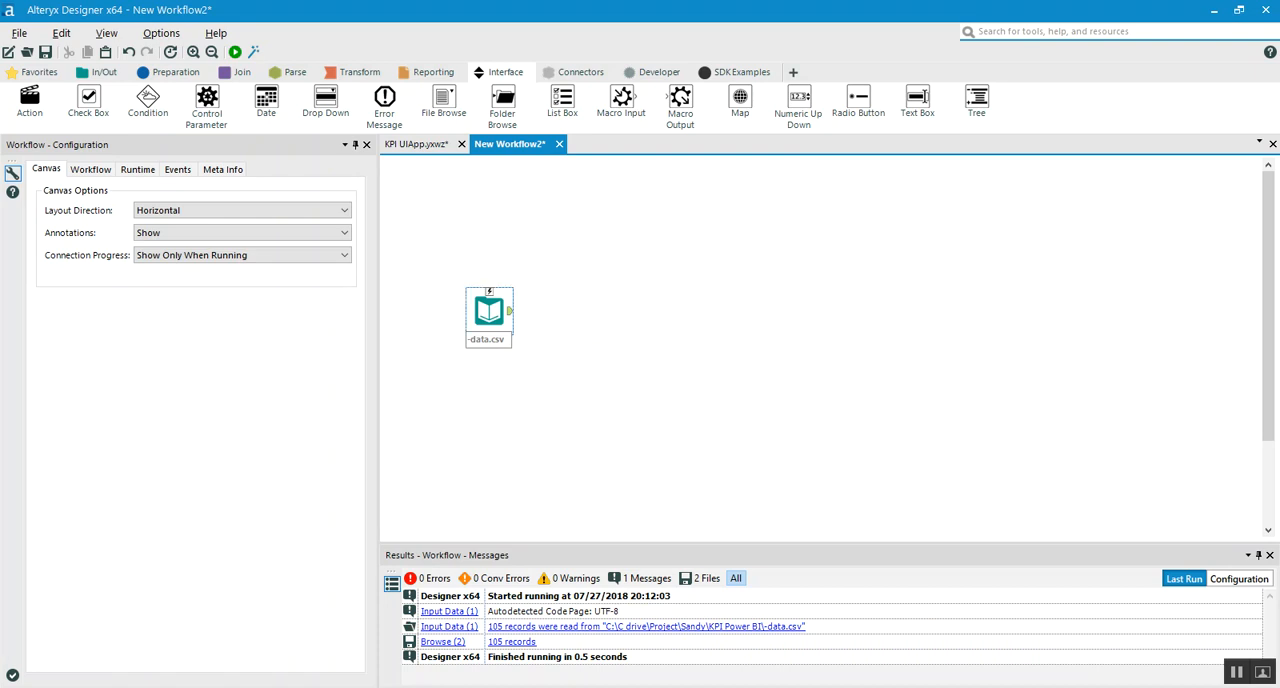
click(489, 311)
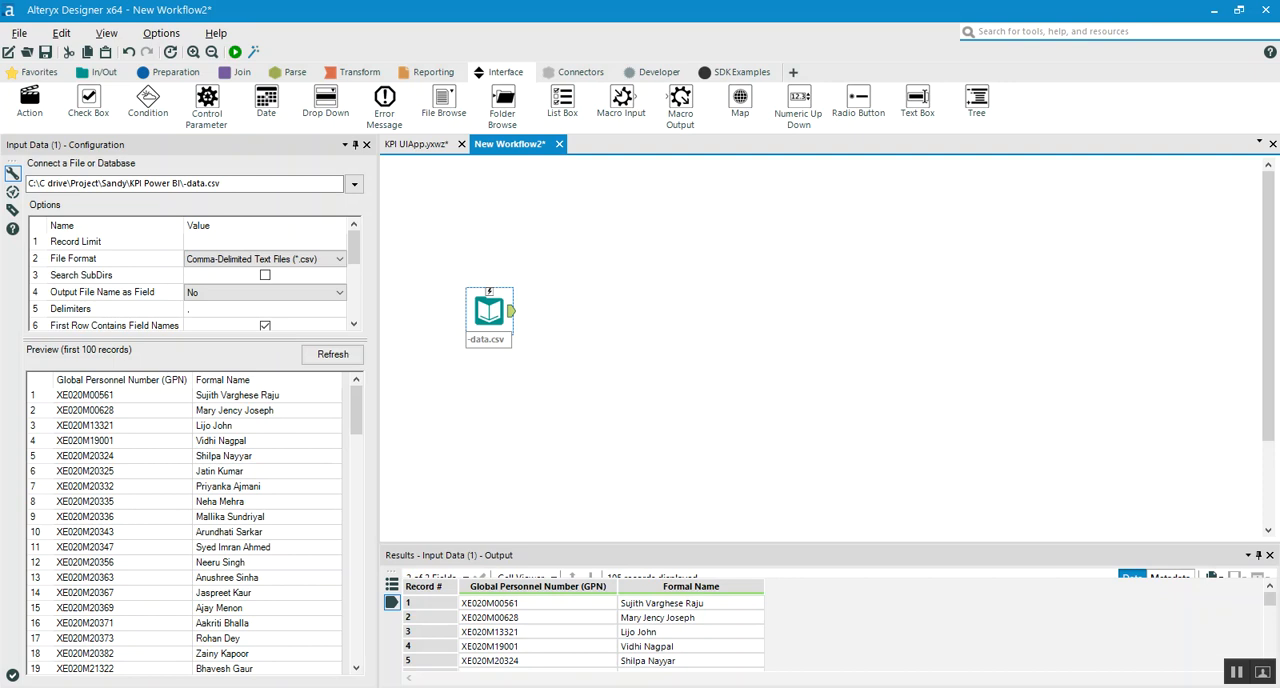
click(100, 72)
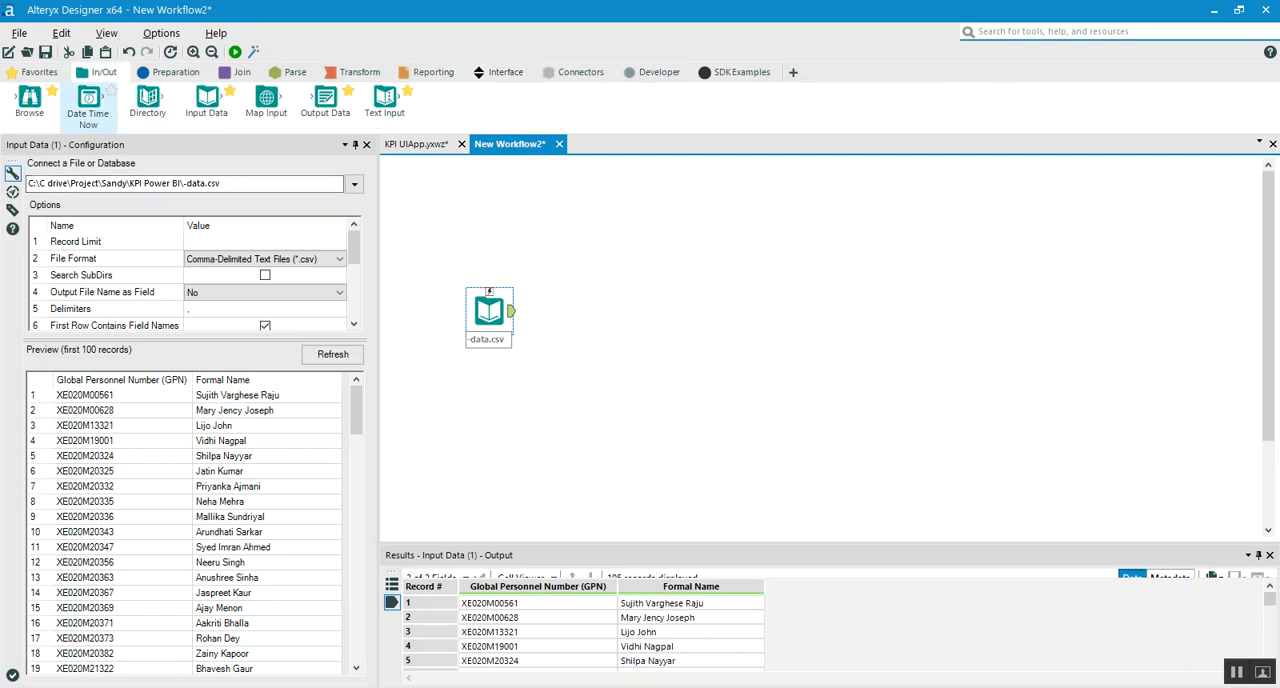
drag(29, 97, 633, 311)
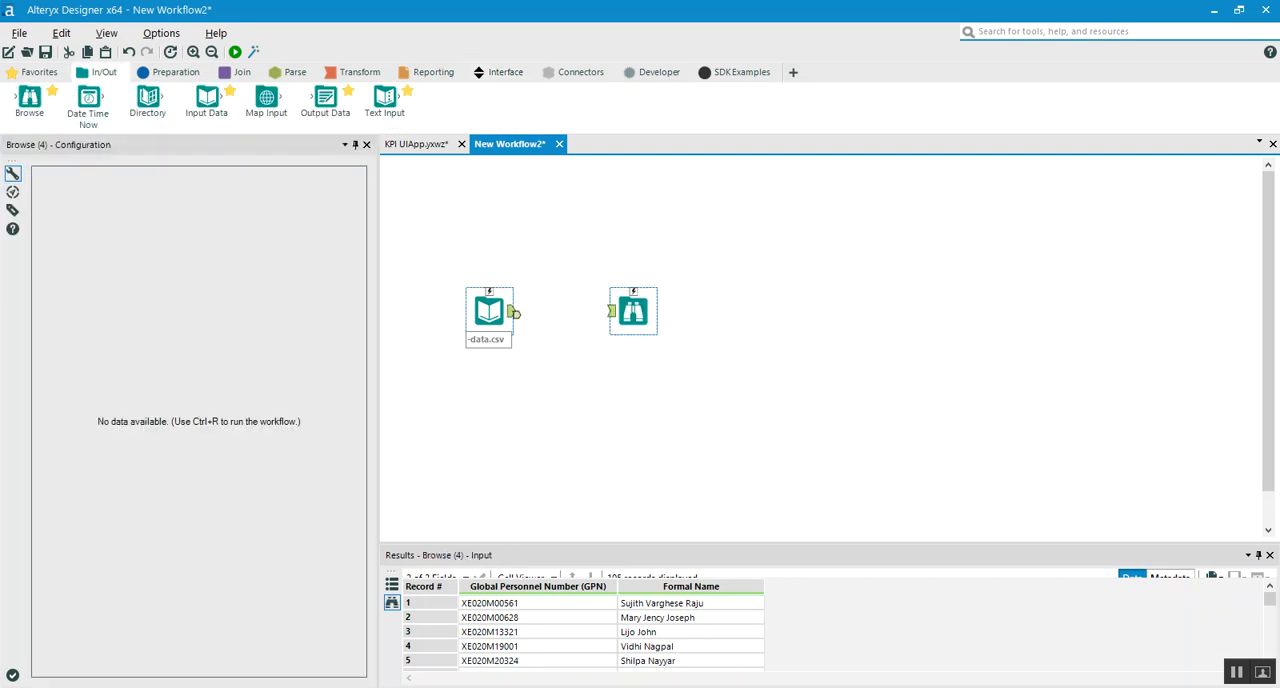
Run the example workflow and display the data received by its Browse tool
key(ctrl+r)
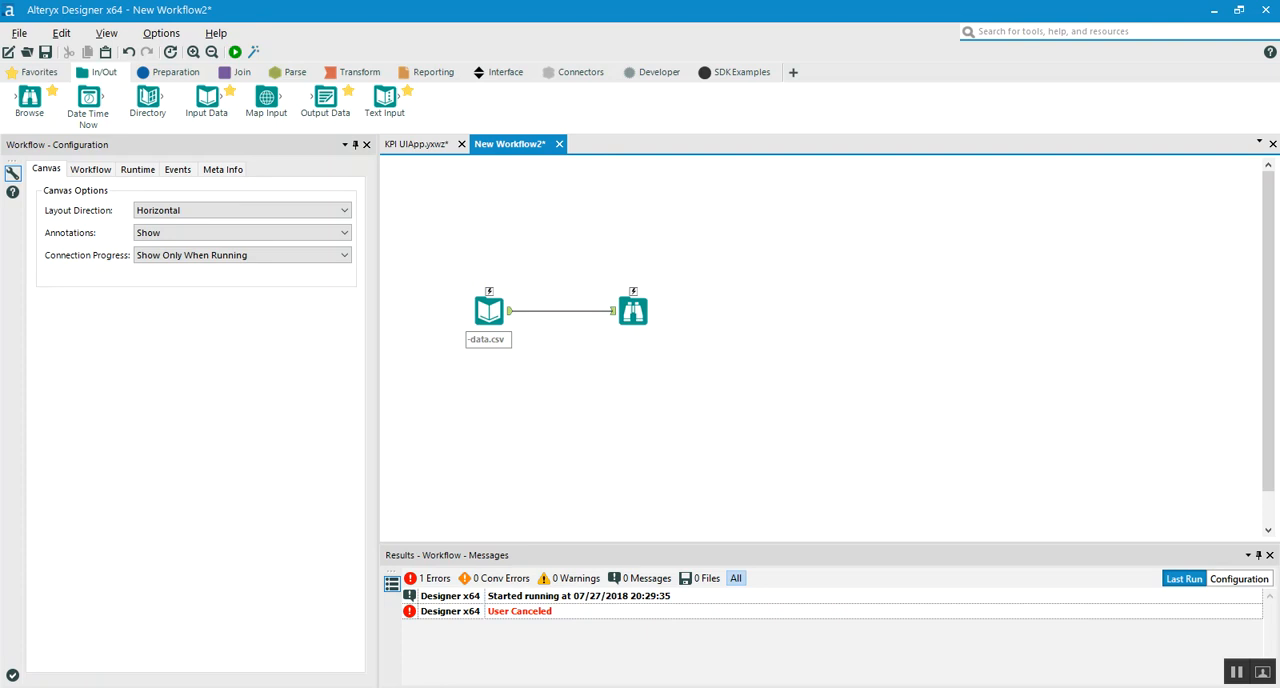
key(ctrl+r)
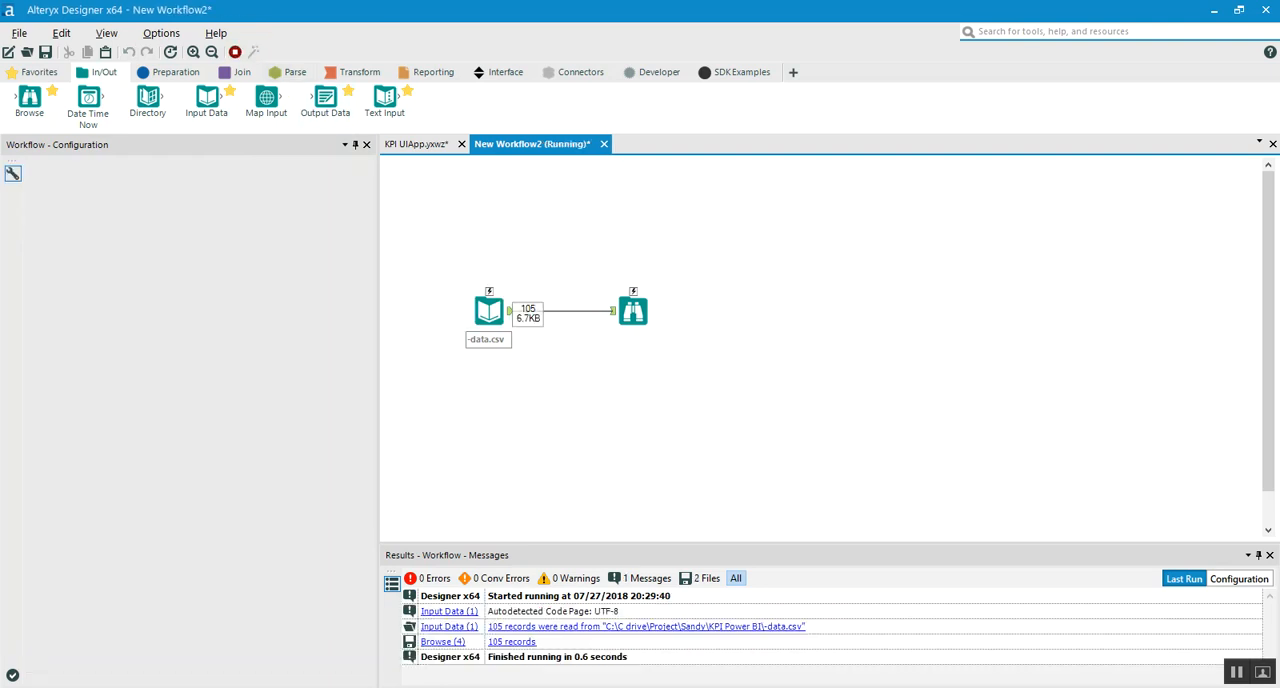
click(633, 311)
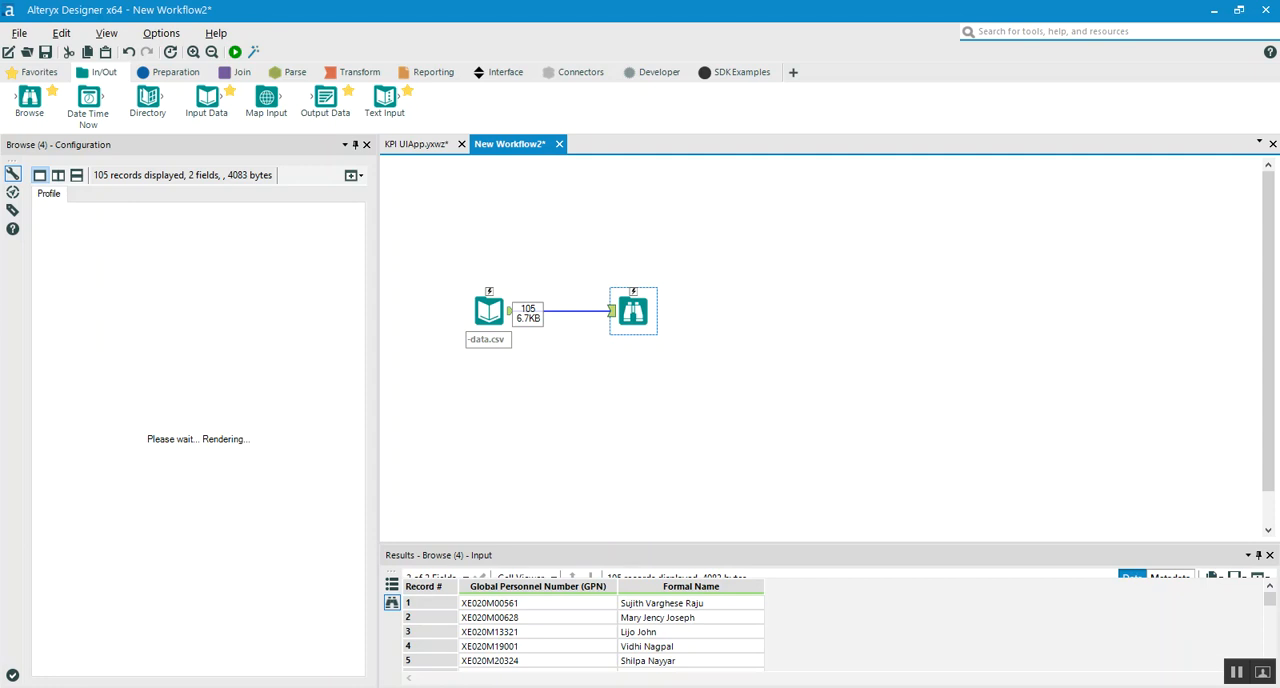
key(ctrl+r)
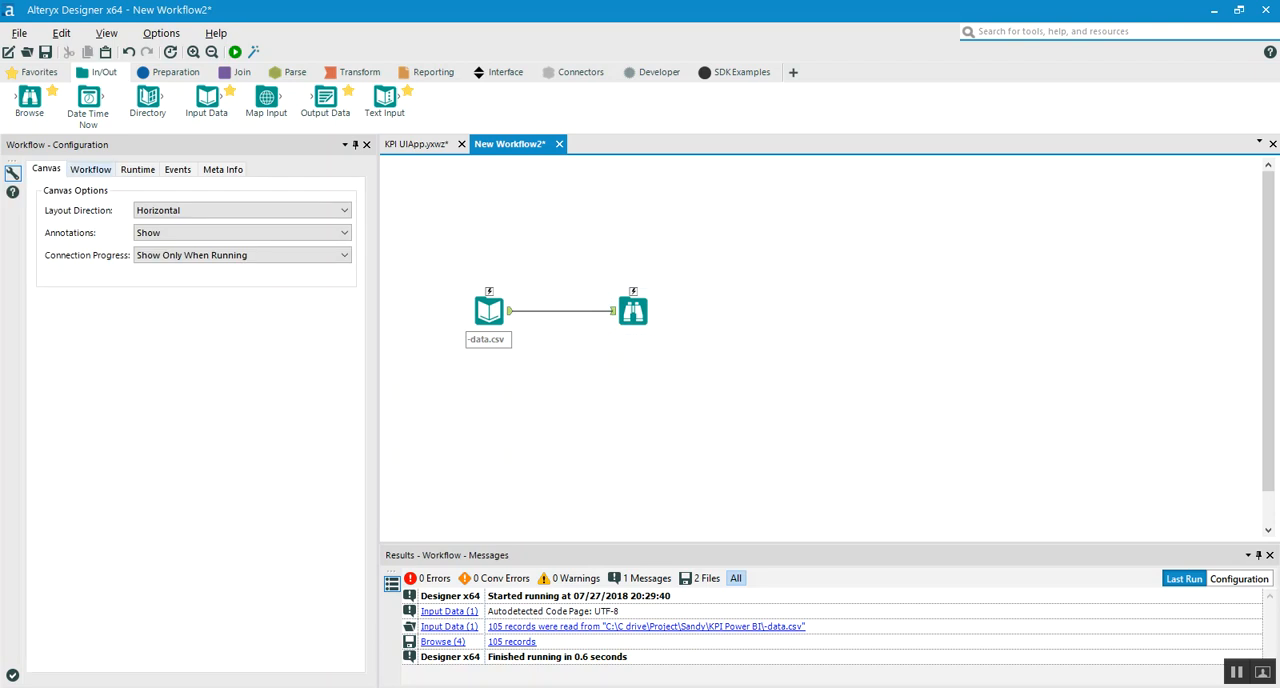
View the workflow's type settings and run it as an analytic app without questions, closing the app results and dialog
click(90, 169)
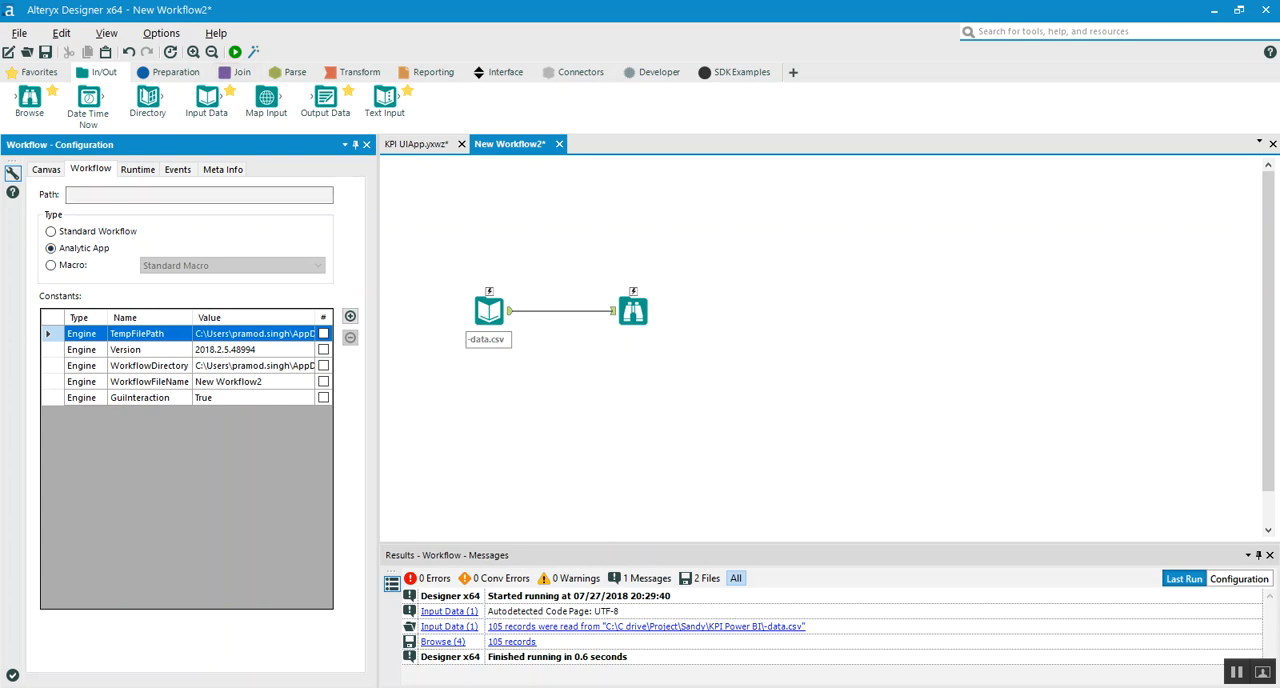
click(253, 51)
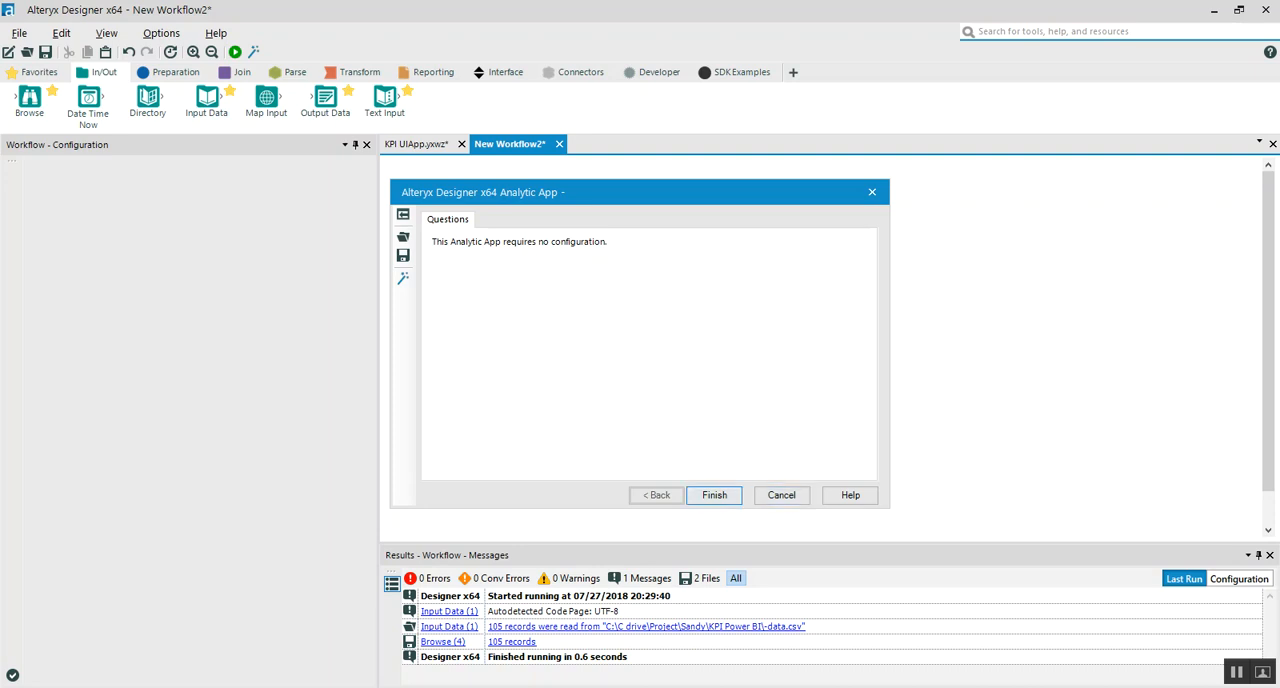
click(714, 495)
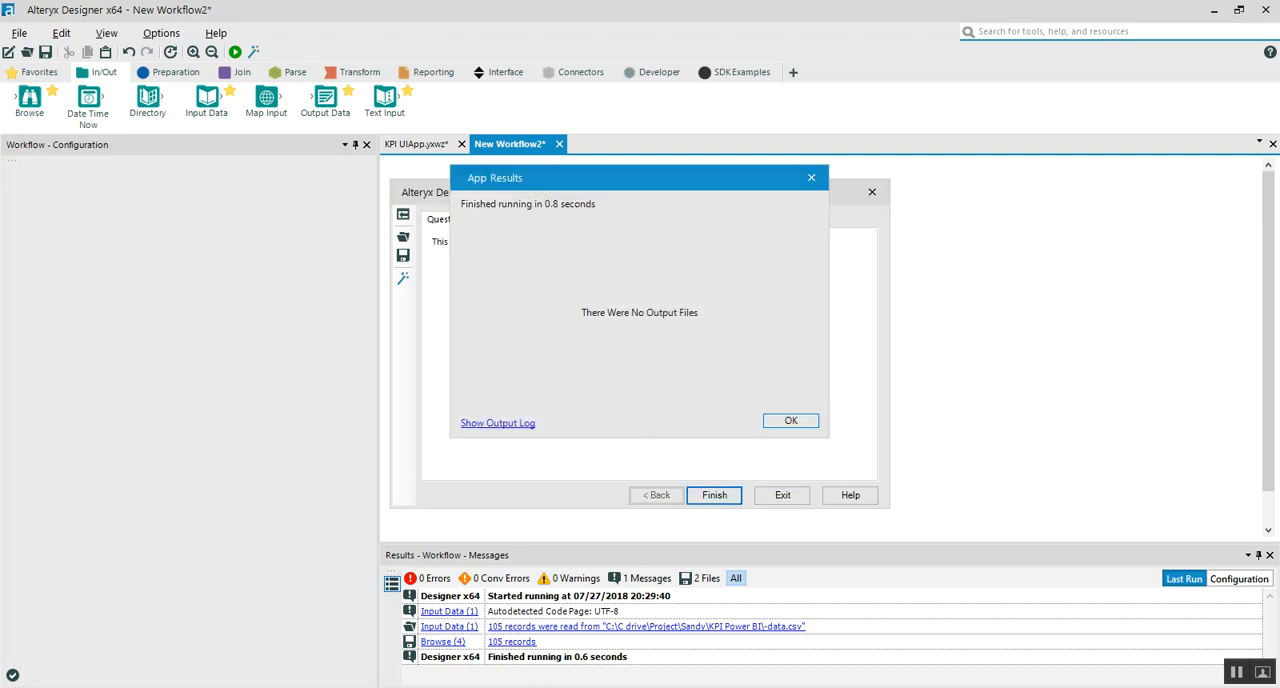
click(791, 420)
click(872, 192)
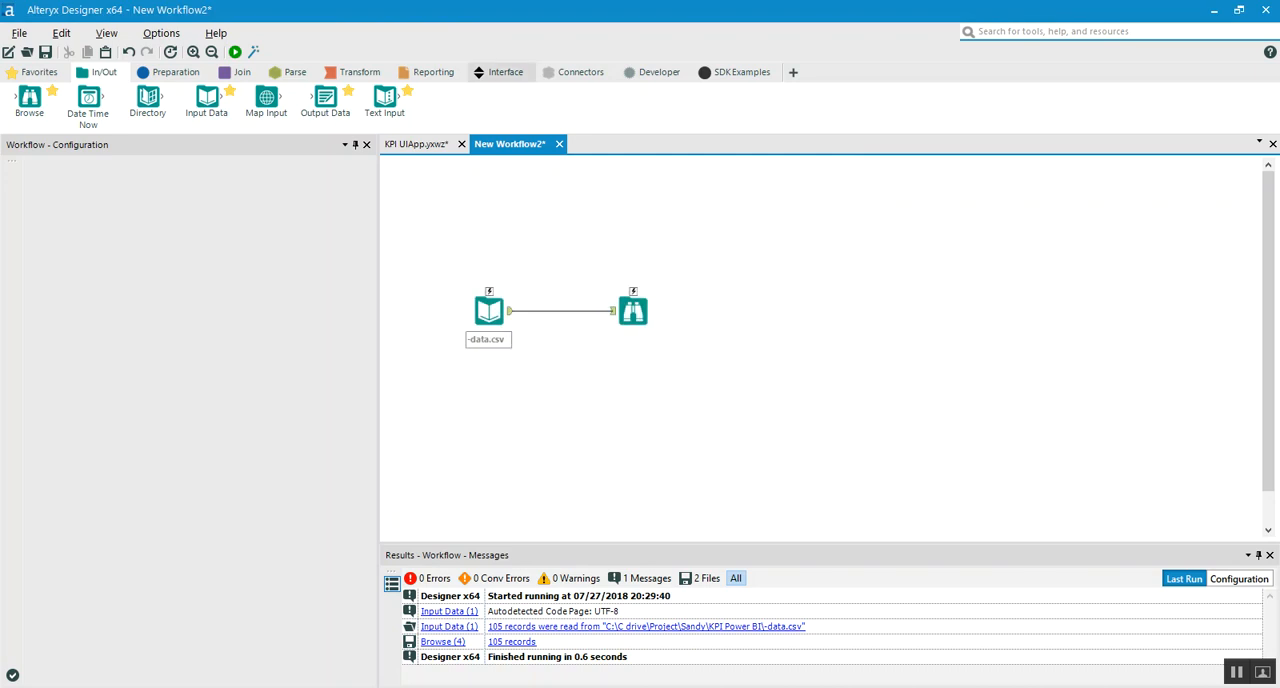
Move the connected Input Data and Browse tools lower on the canvas to make room above them for interface tools
click(500, 72)
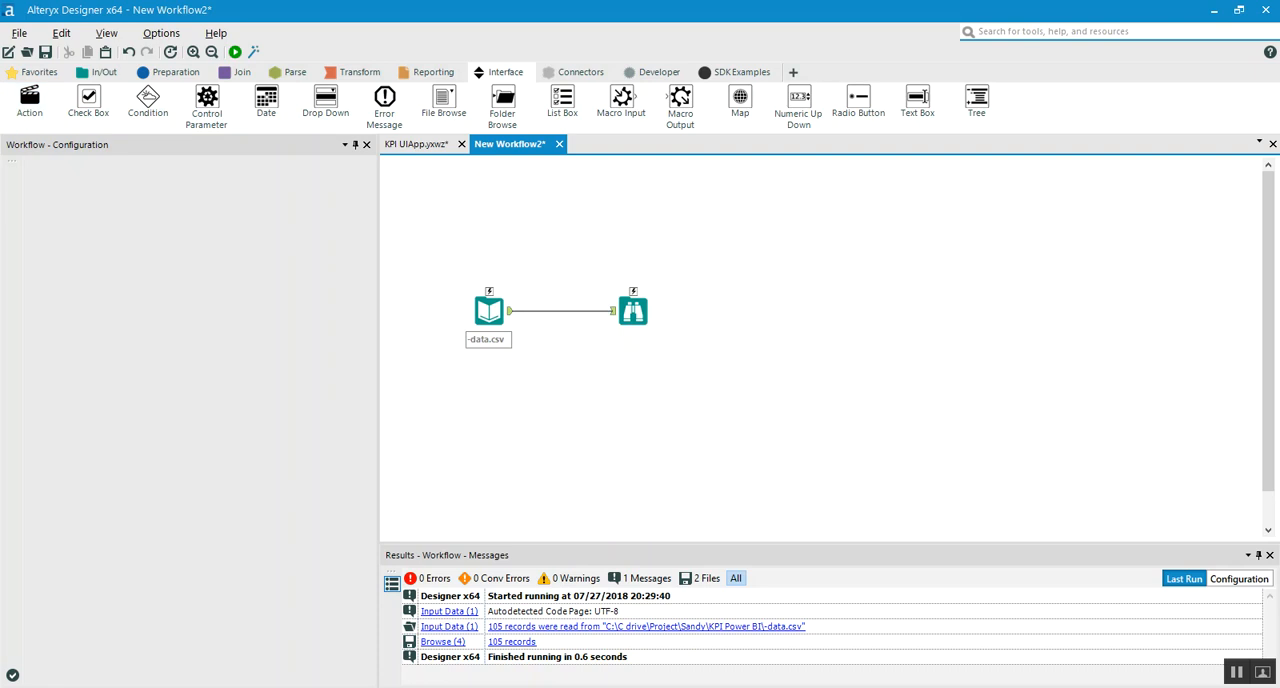
drag(433, 257, 800, 407)
drag(633, 311, 604, 417)
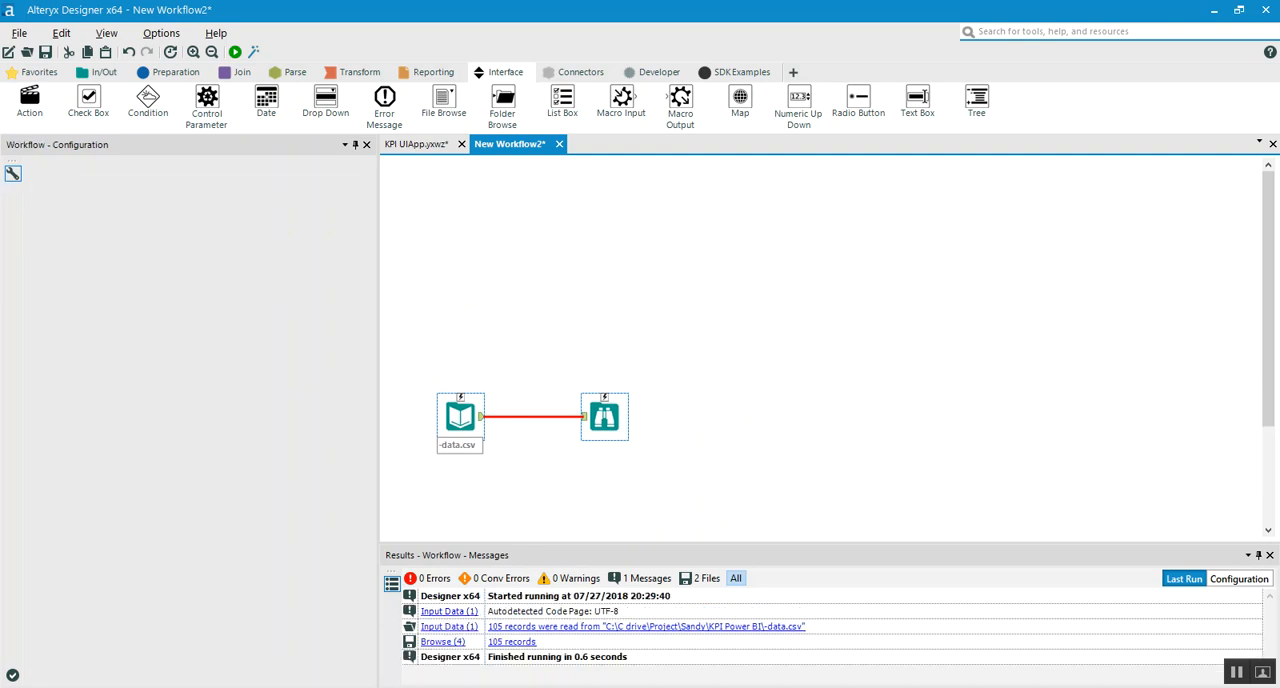
click(545, 320)
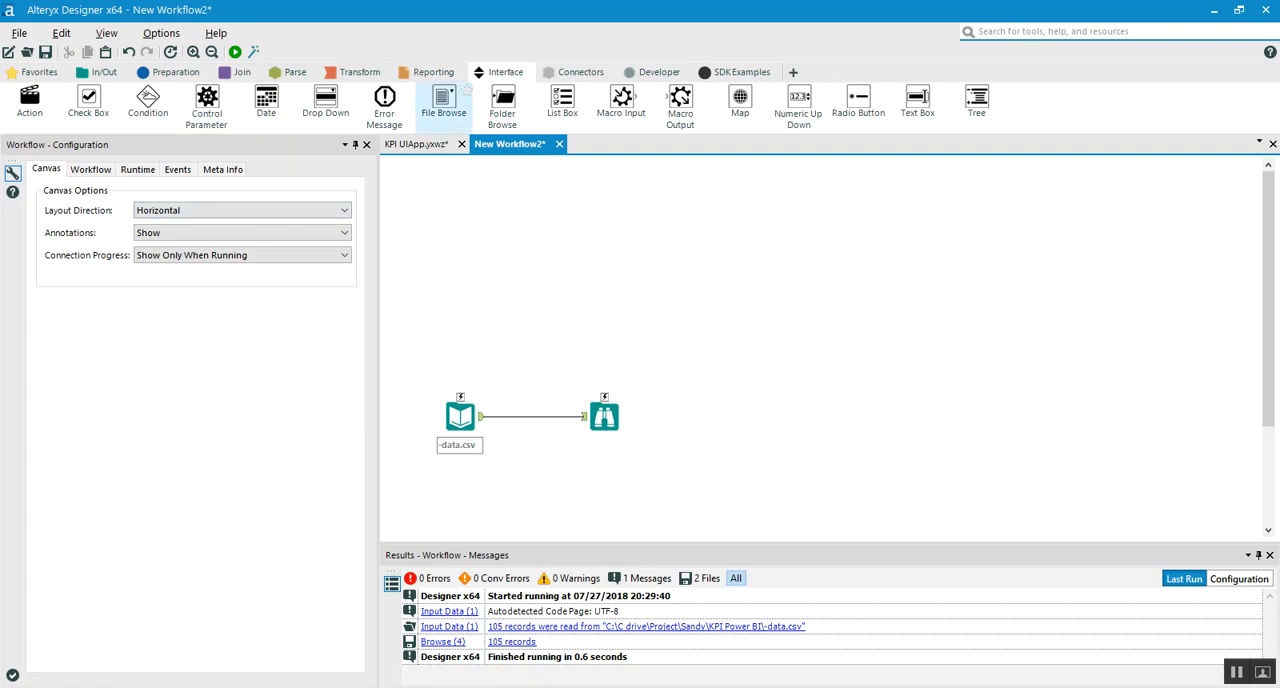
Add a File Browse interface tool above both the Input Data and Browse tools, connecting each through its own Action tool
drag(443, 98, 460, 395)
key(ctrl+r)
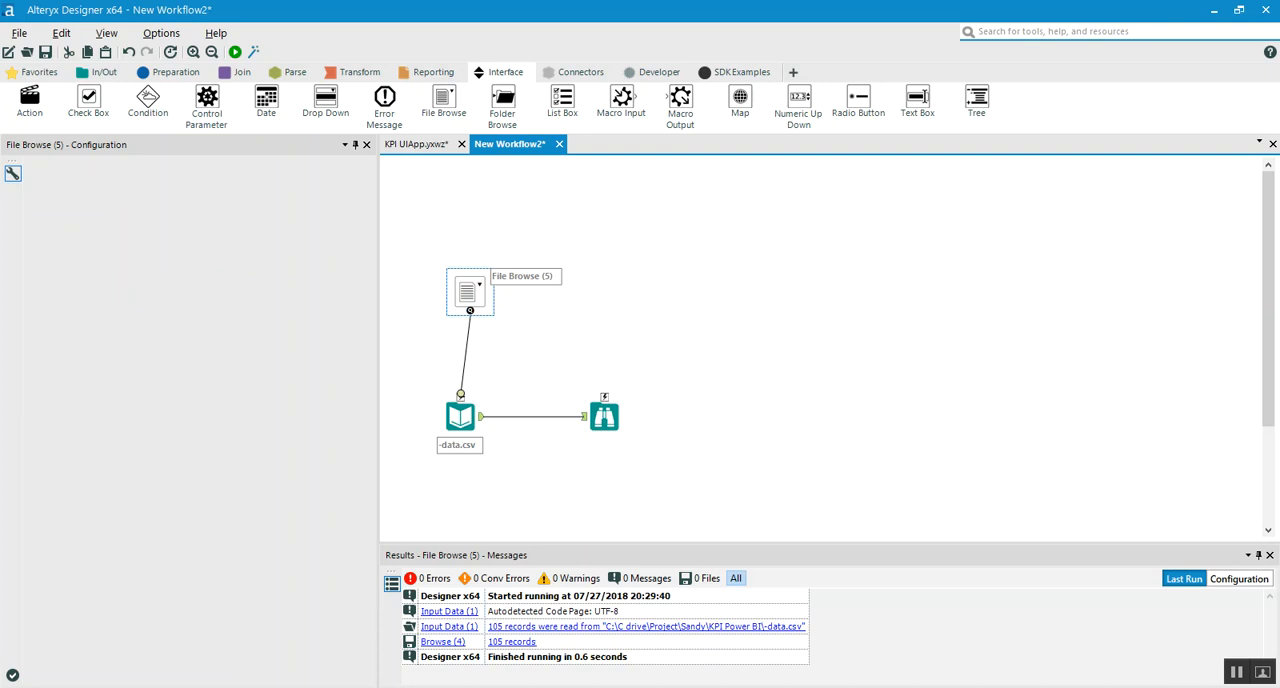
drag(443, 98, 604, 395)
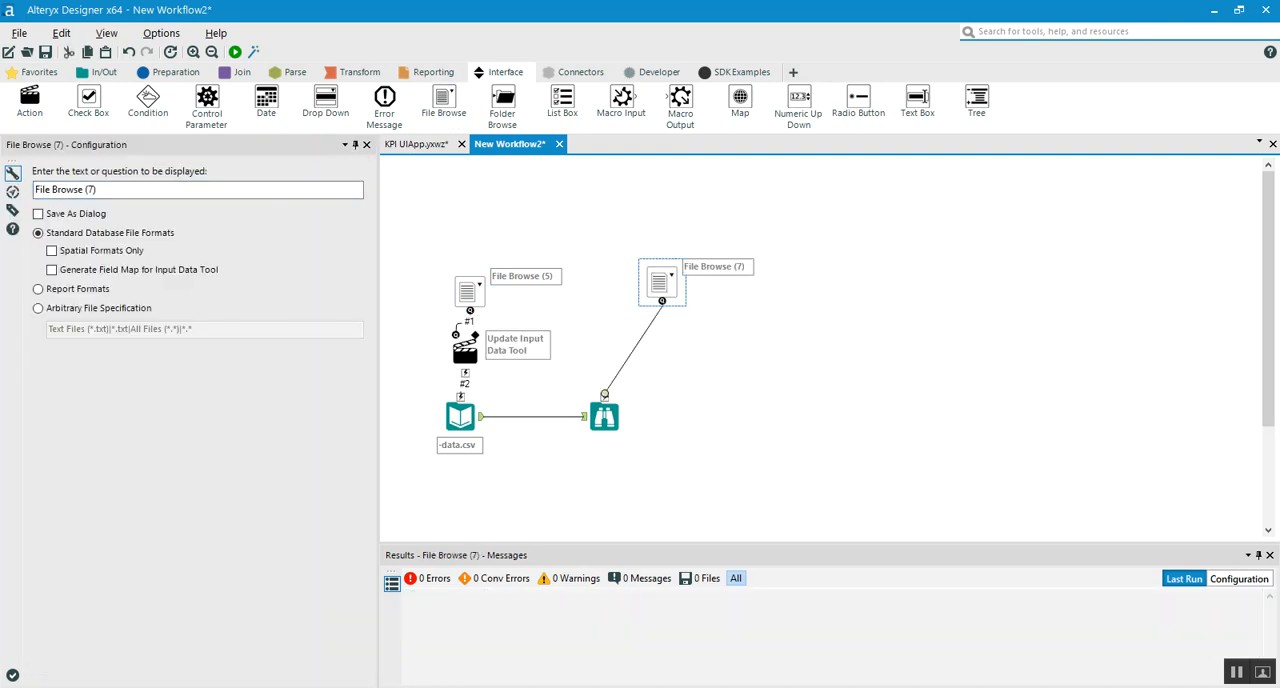
key(ctrl+r)
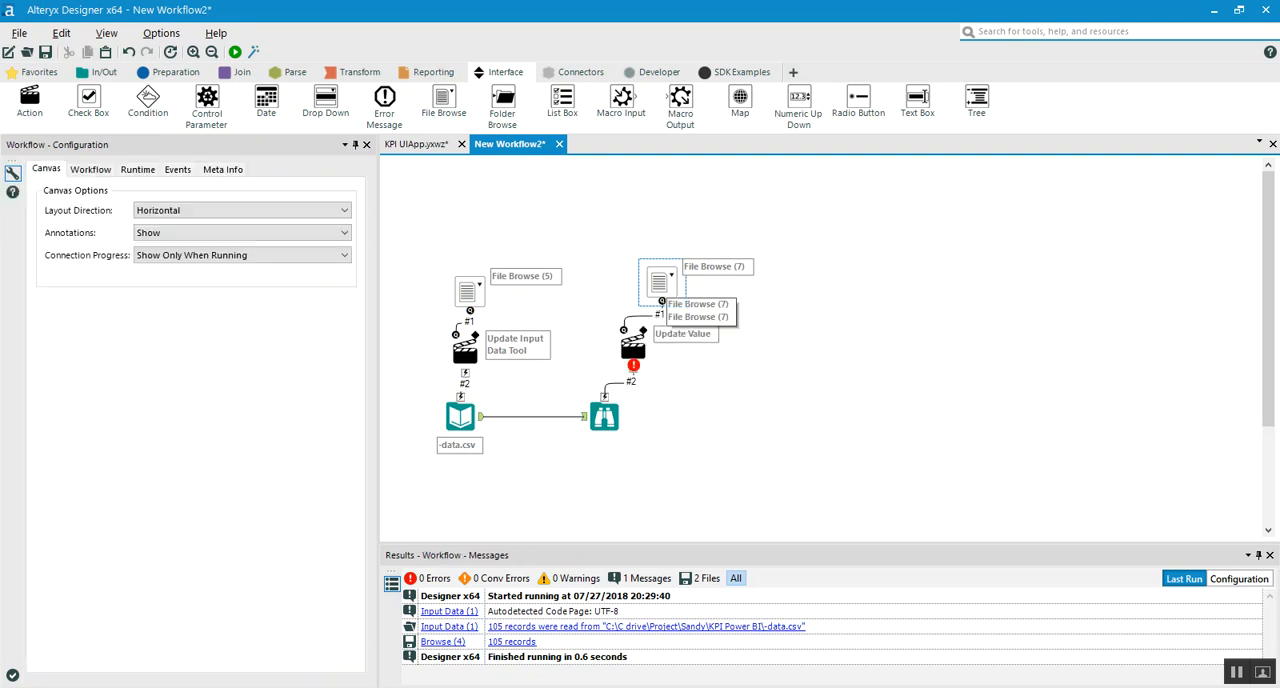
Set the Input Data tool's action to Update Value on its File value, replacing the specific string of the -data.csv path
click(465, 350)
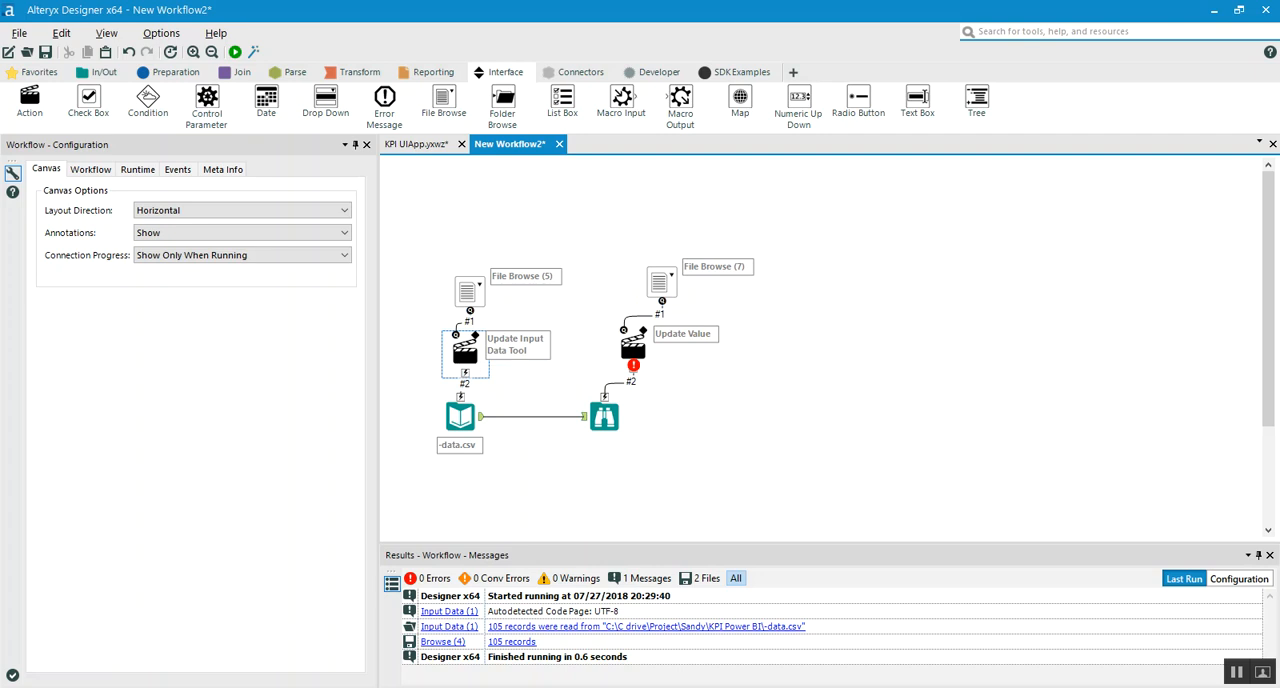
click(358, 187)
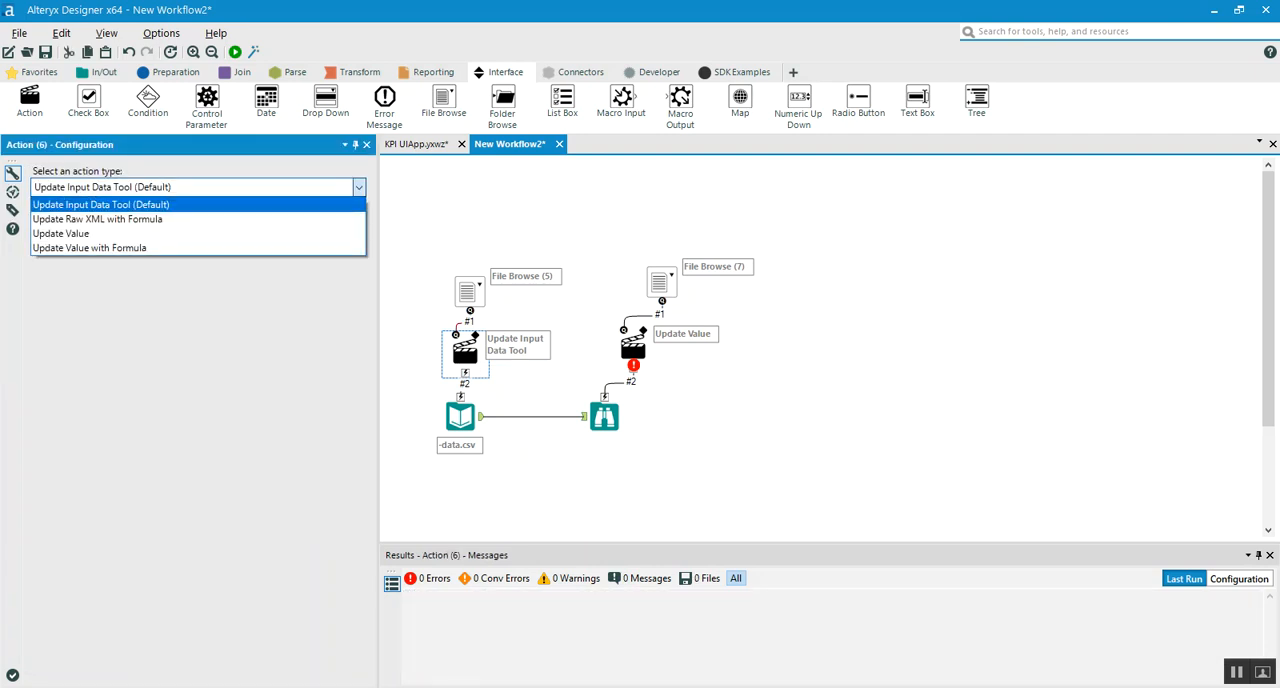
key(Return)
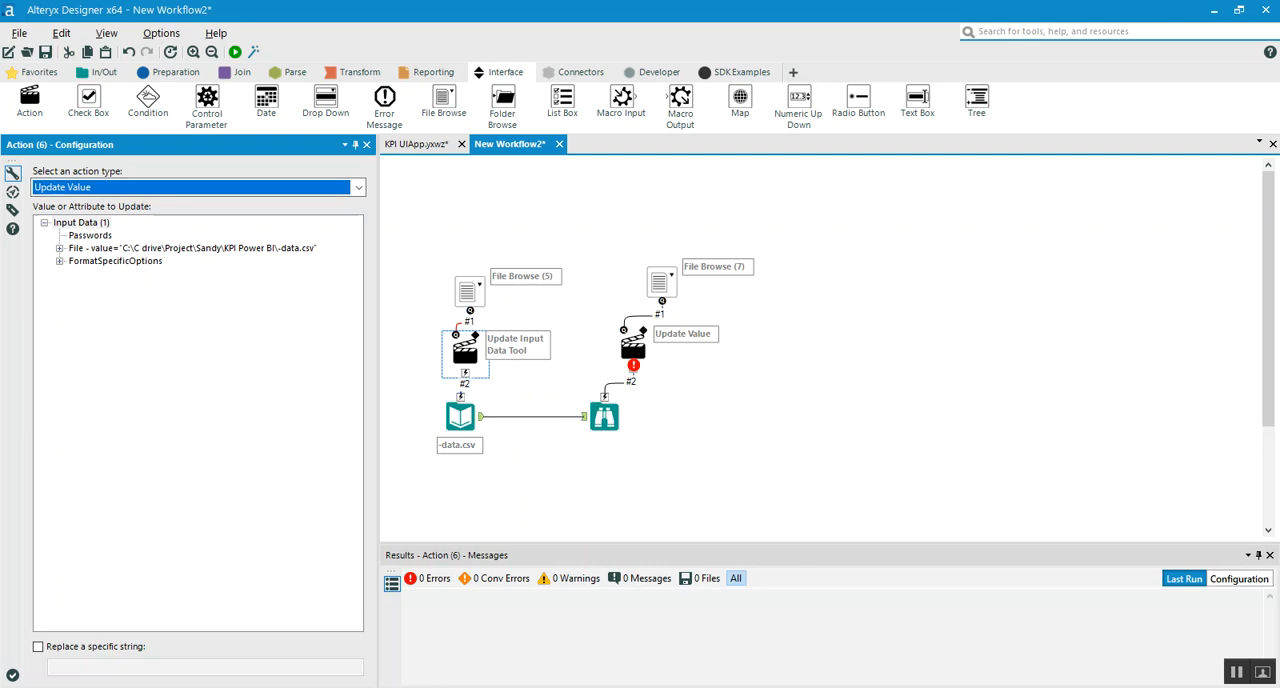
click(60, 248)
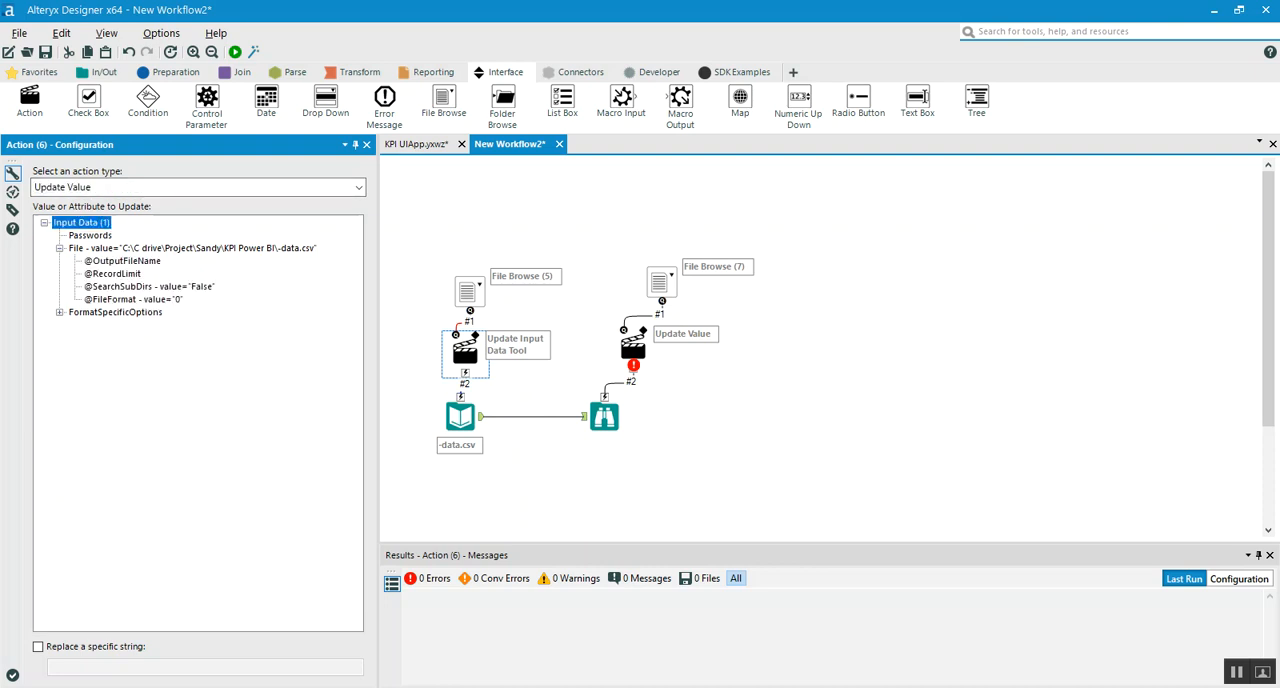
click(135, 248)
click(38, 646)
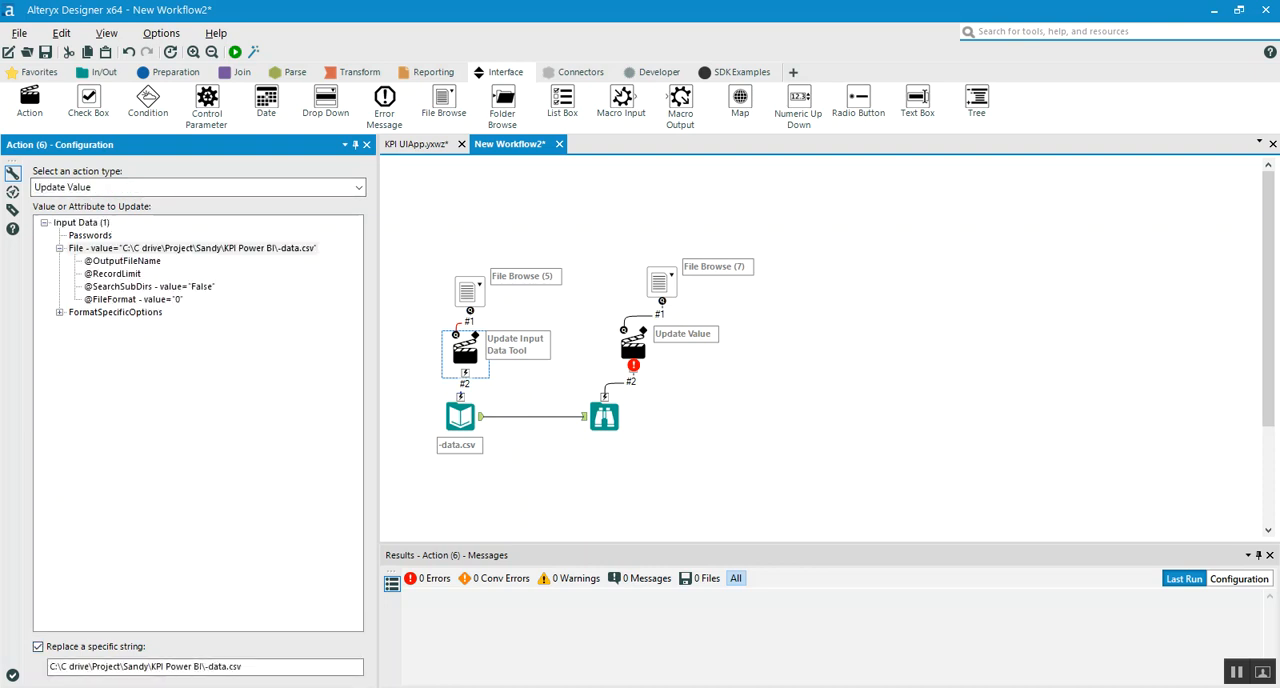
Enable the Save As Dialog option for the File Browse tool feeding the Browse tool's action
click(633, 347)
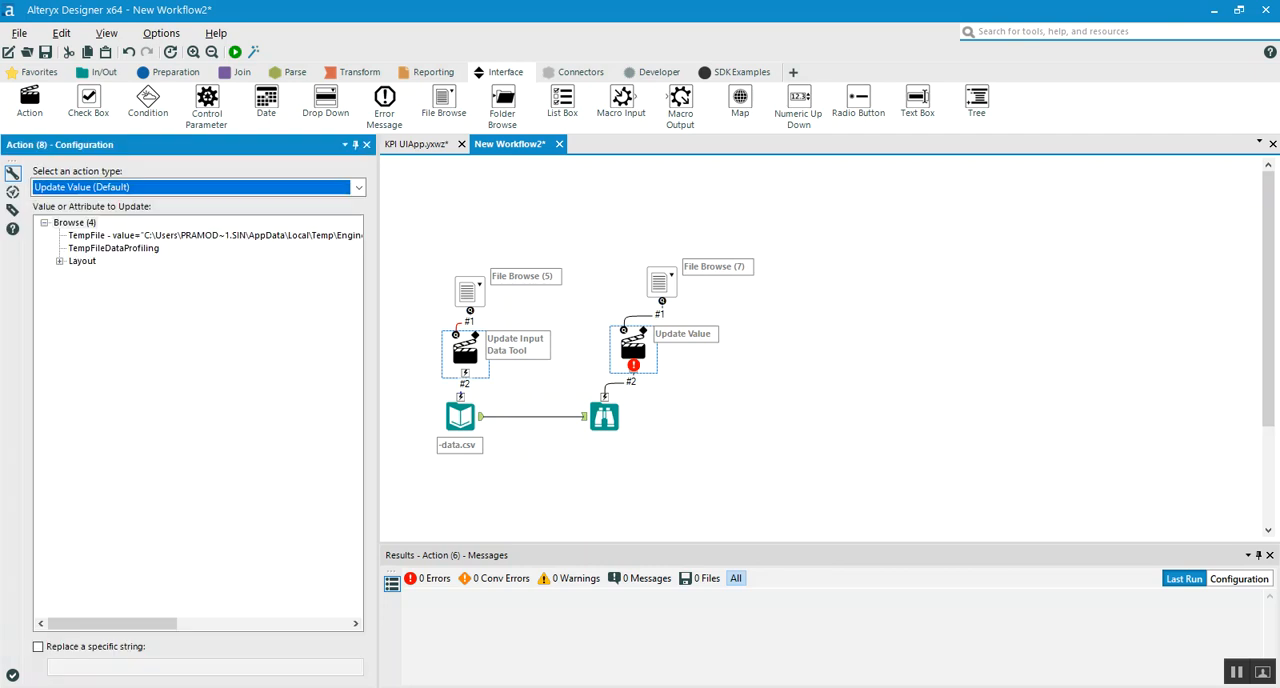
click(660, 283)
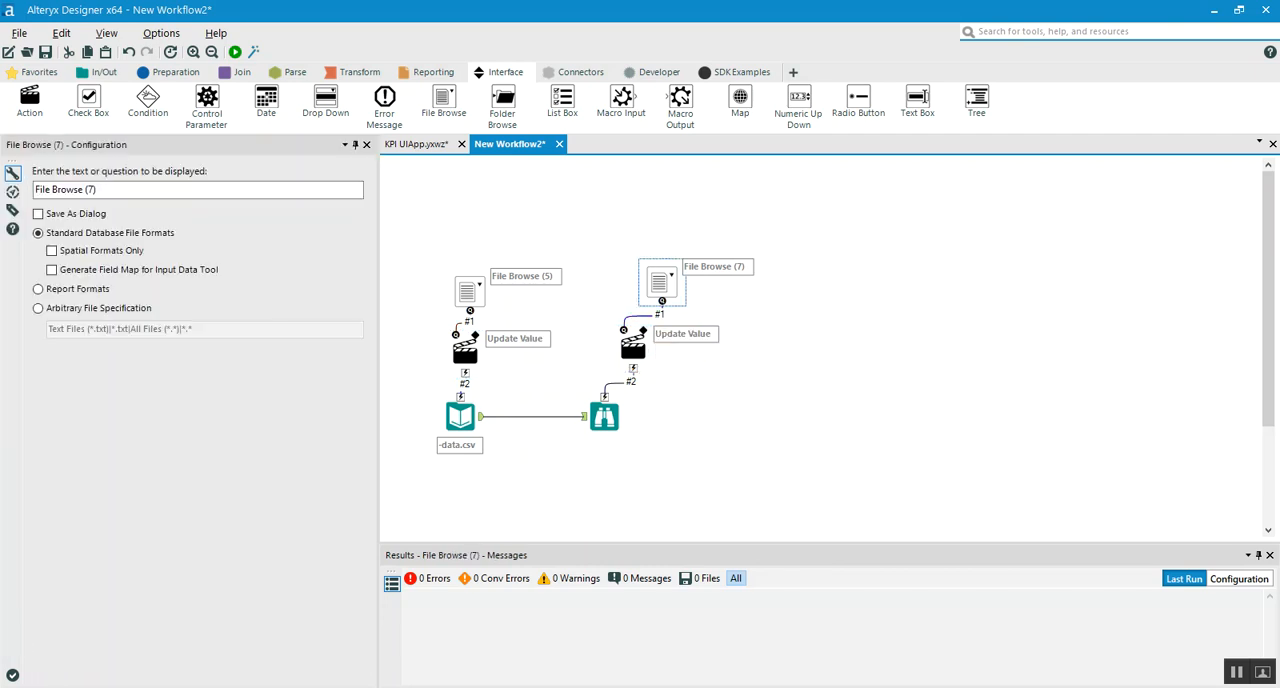
click(38, 213)
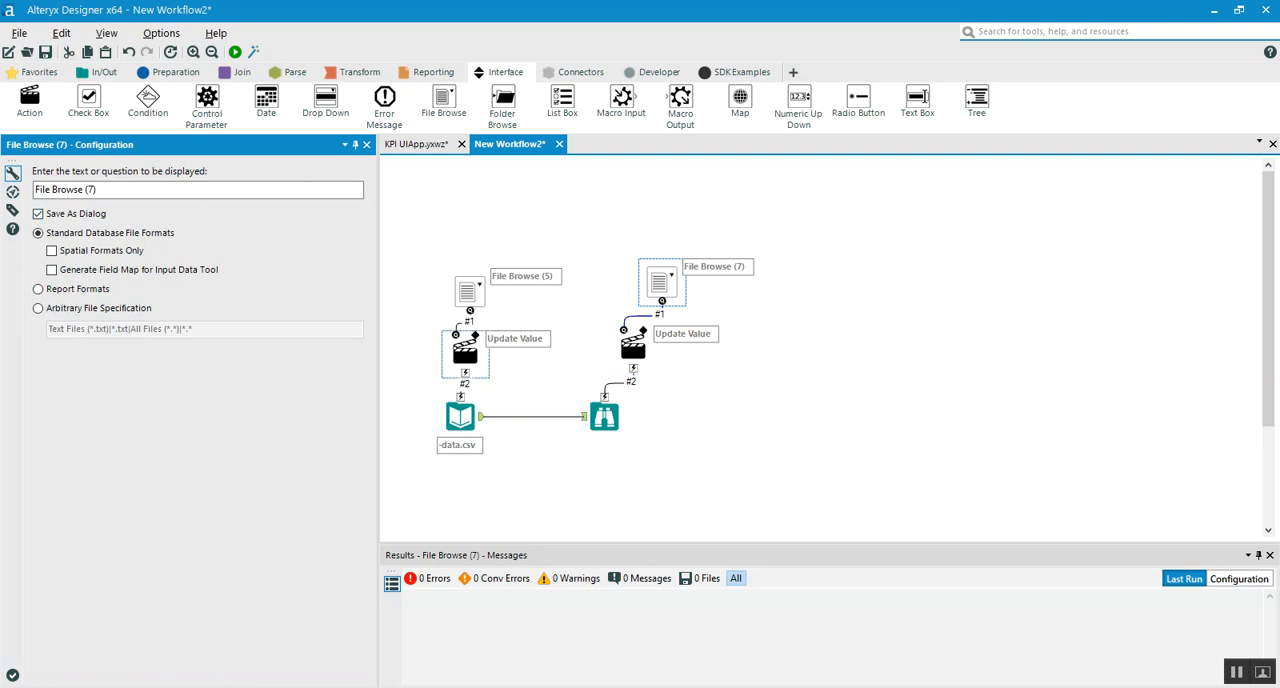
Make the Browse tool's action update the TempFile value, replacing the specific string of its temporary file path
click(633, 345)
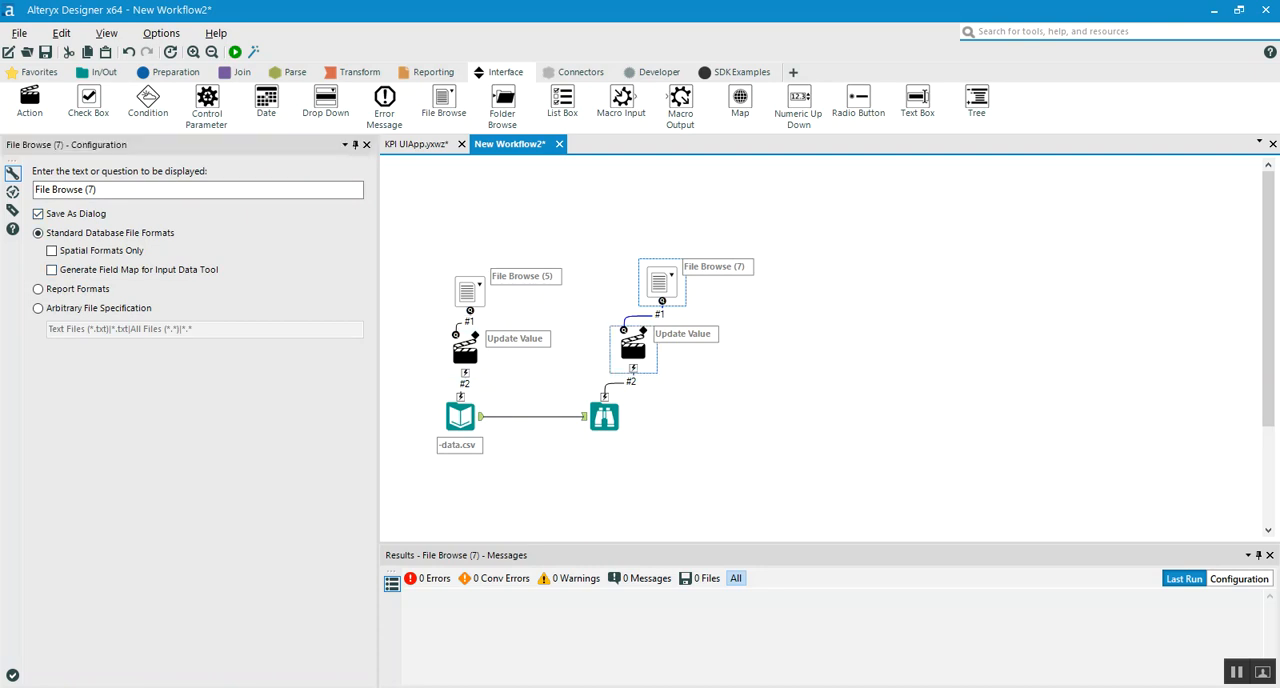
click(200, 235)
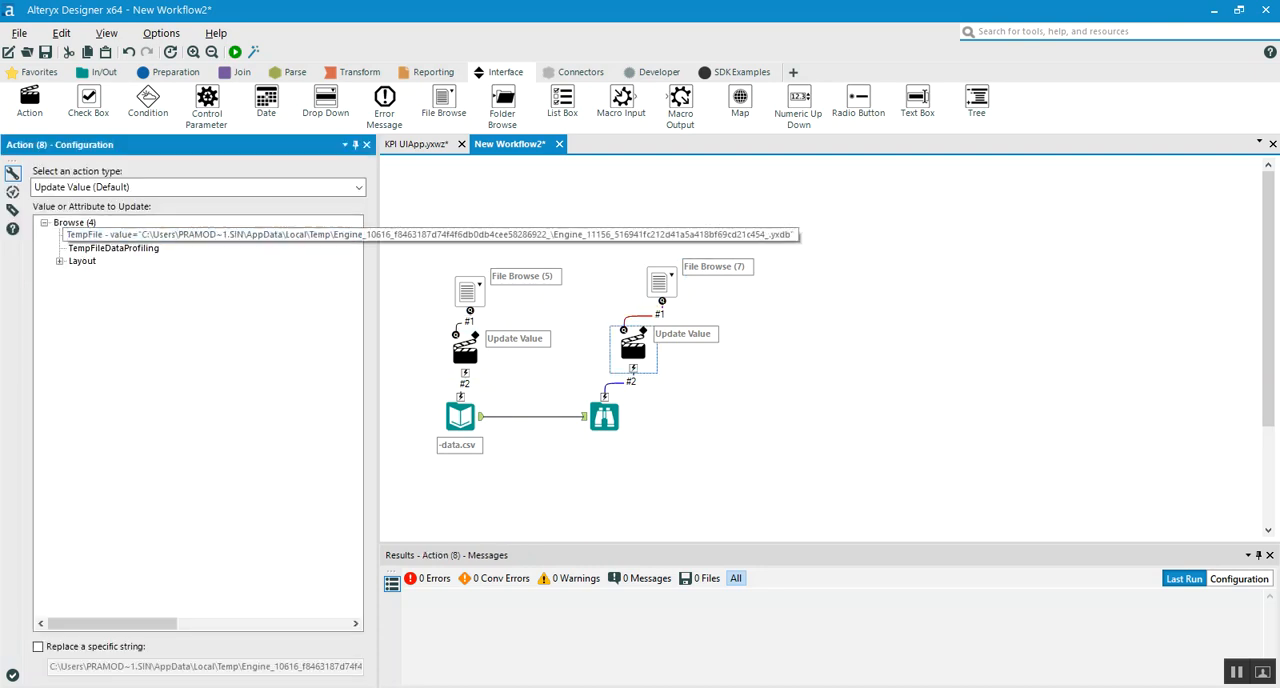
click(38, 647)
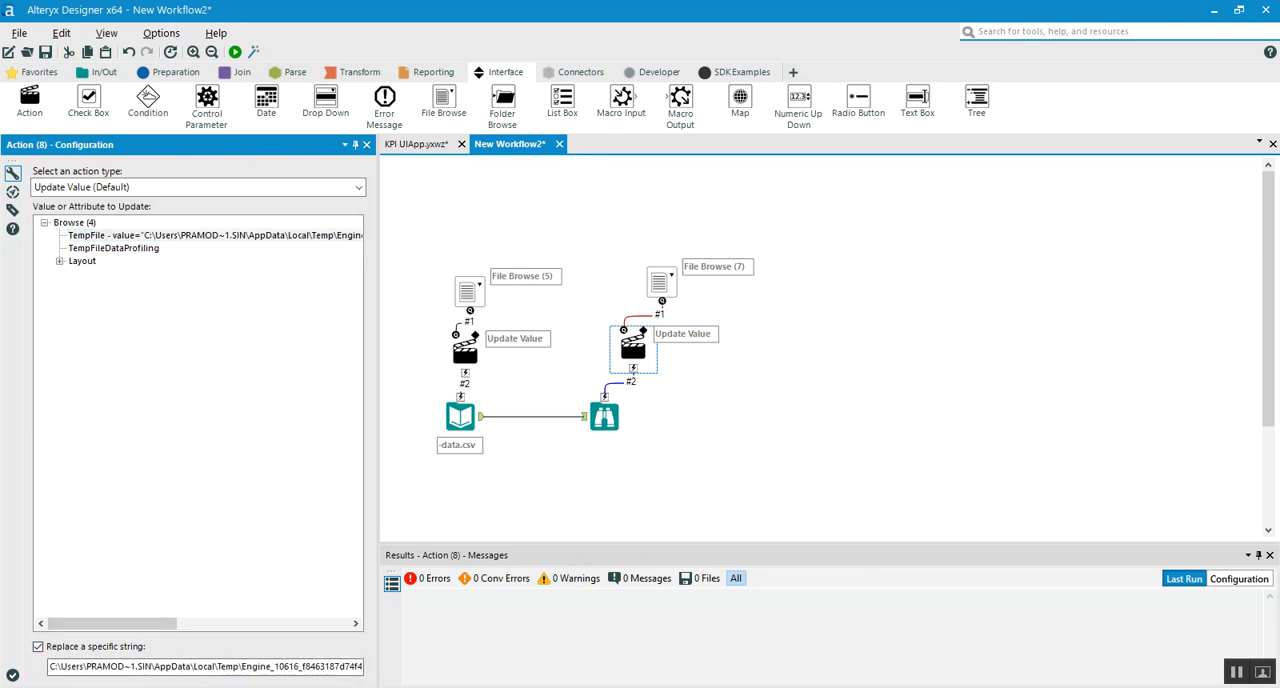
click(780, 420)
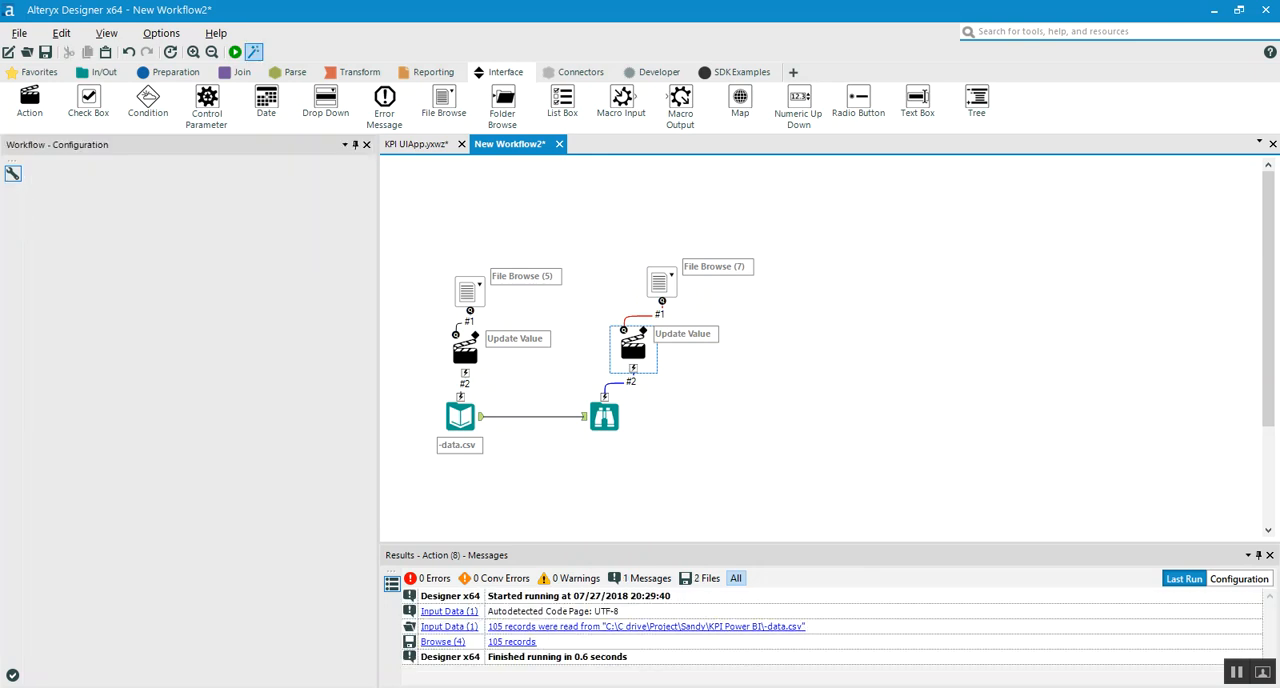
Launch the example as an analytic app and choose Sheet1 of Account Name.xlsx from Raw Data for File Browse (5)
click(253, 51)
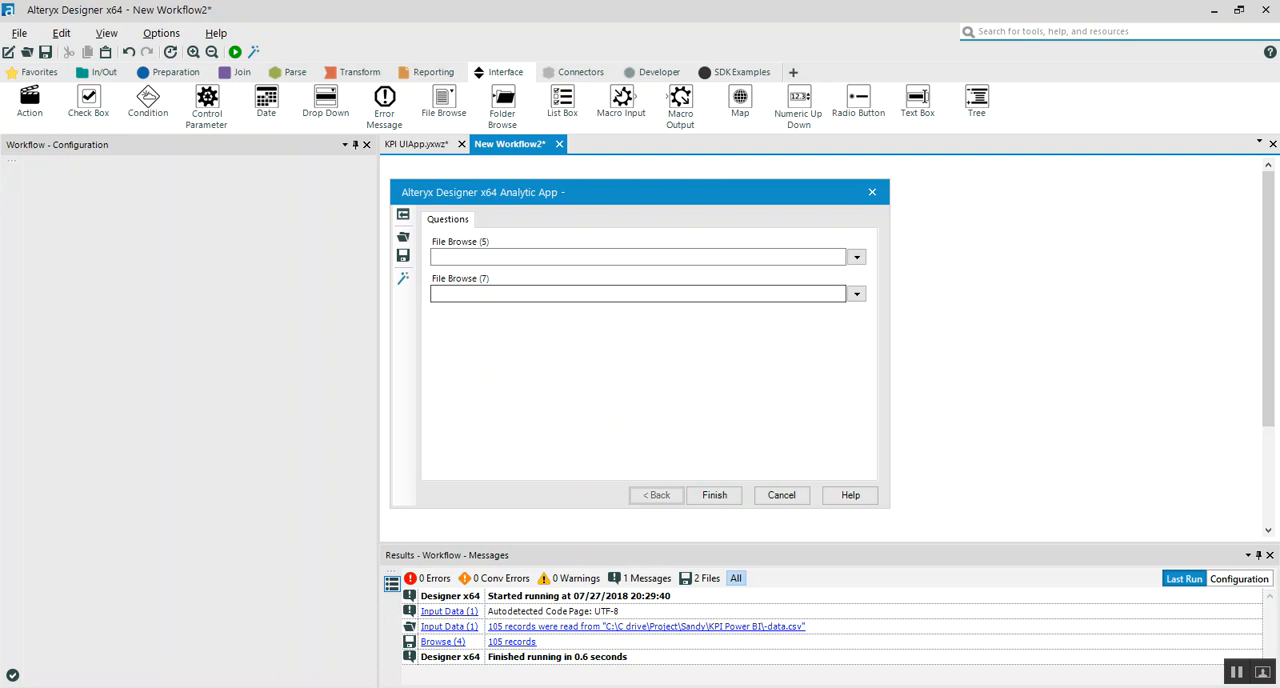
click(856, 257)
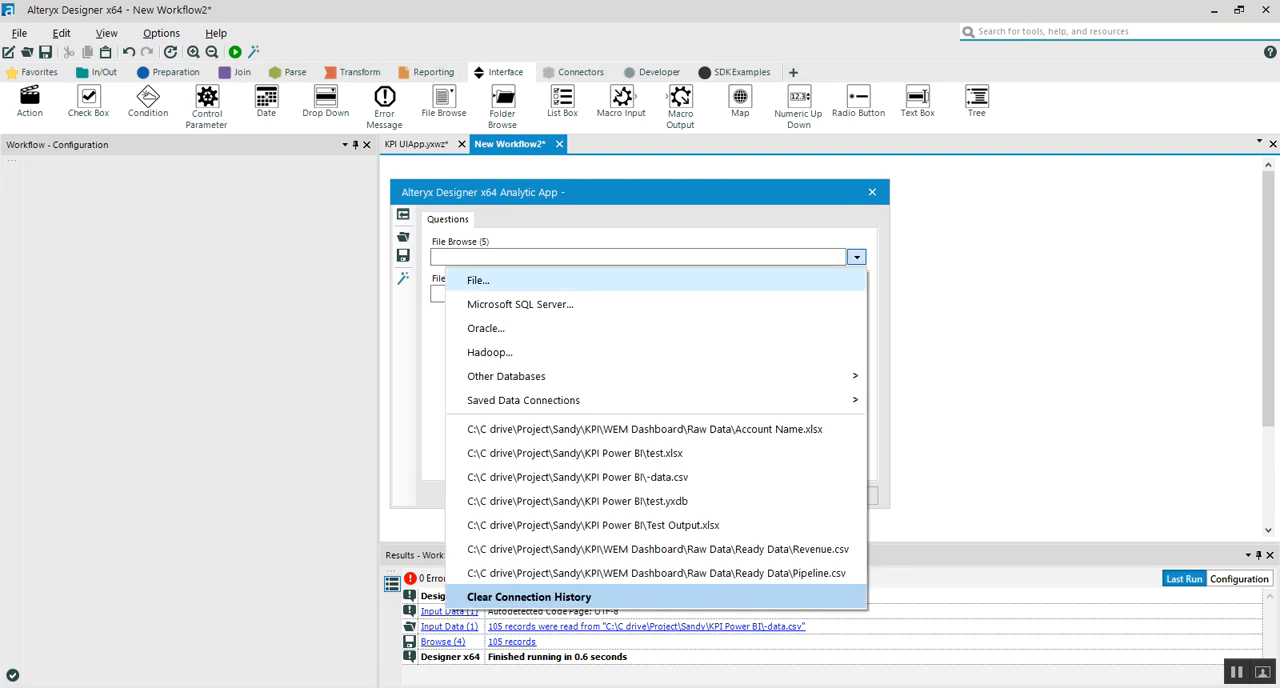
click(478, 280)
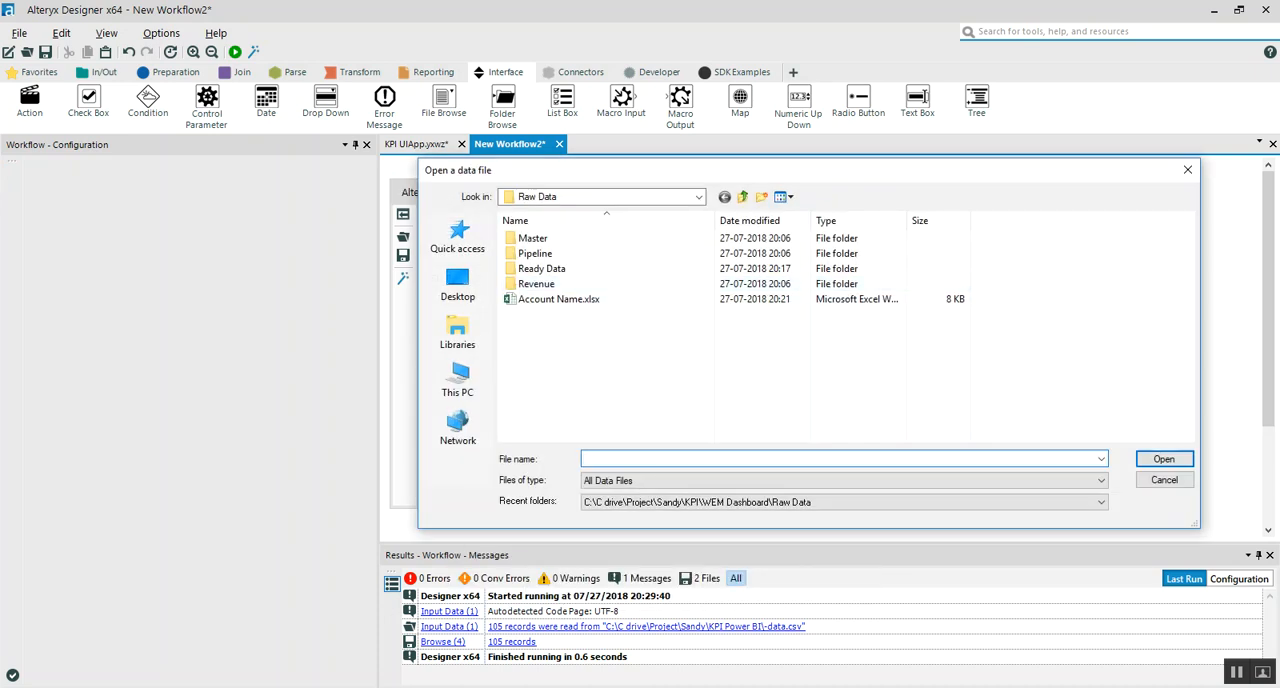
click(558, 299)
click(1164, 459)
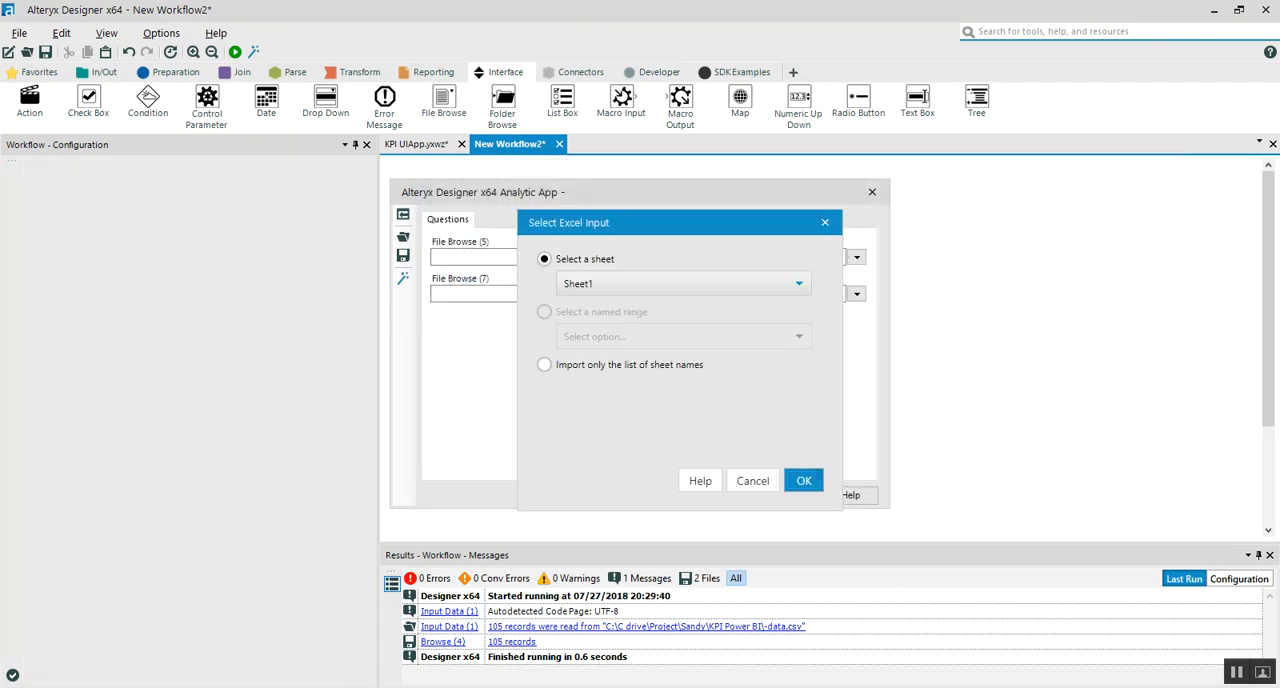
key(Return)
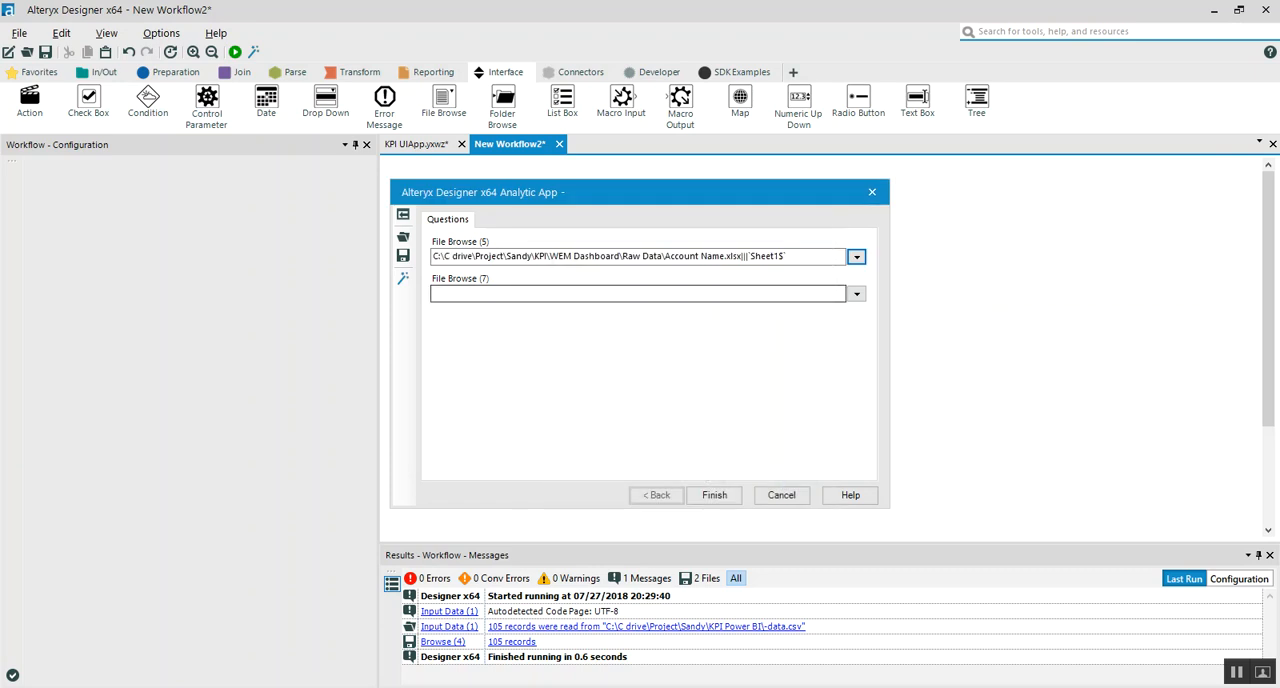
Set File Browse (7) to save its output as test.xlsx in the Raw Data folder, with worksheet name Sheet1
click(857, 294)
click(820, 317)
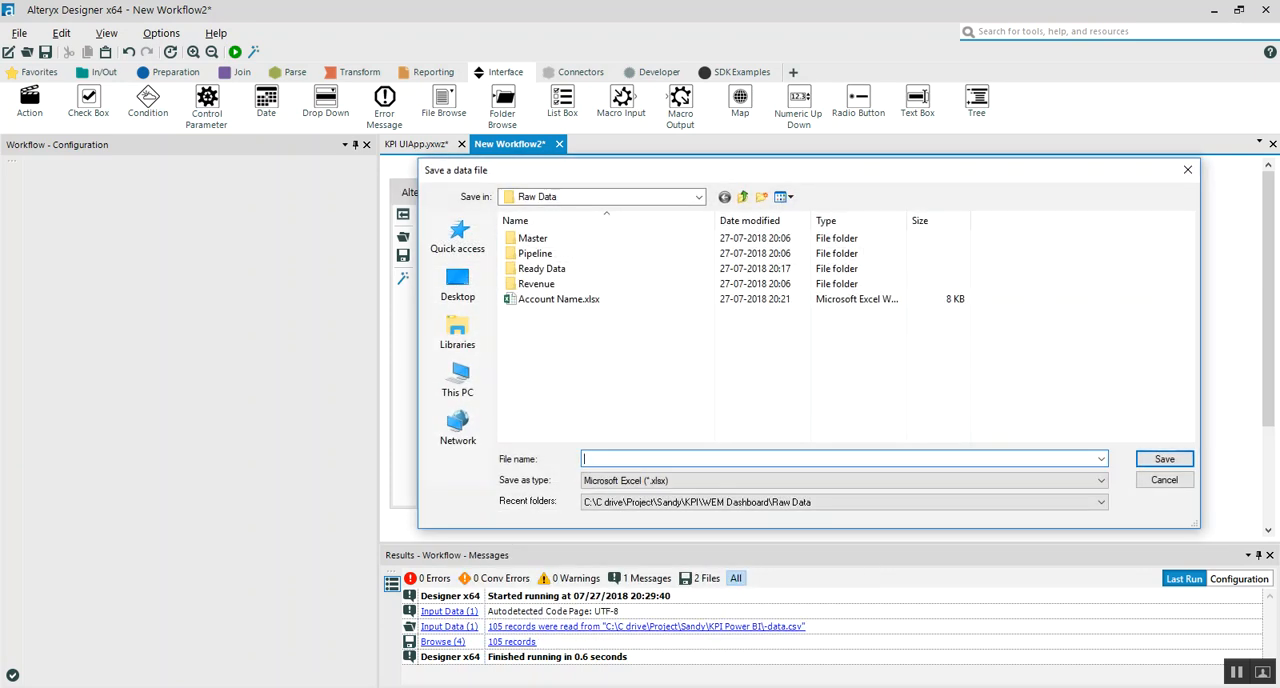
text(test)
key(Return)
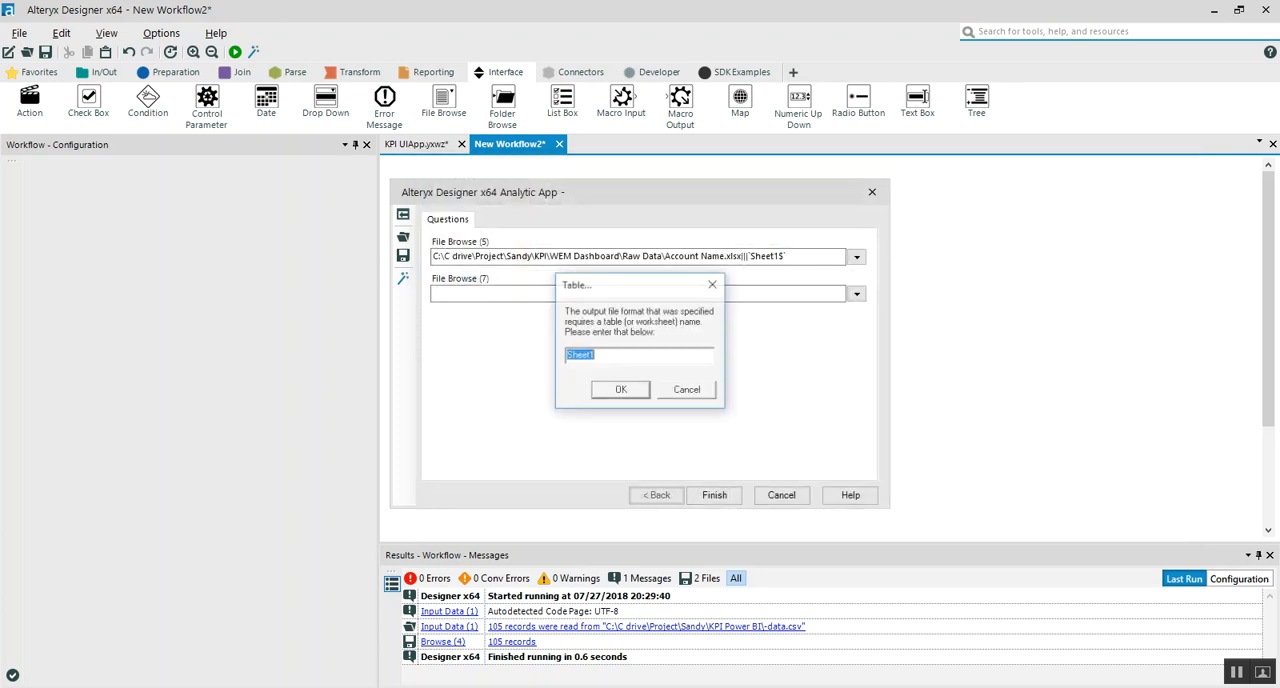
key(Return)
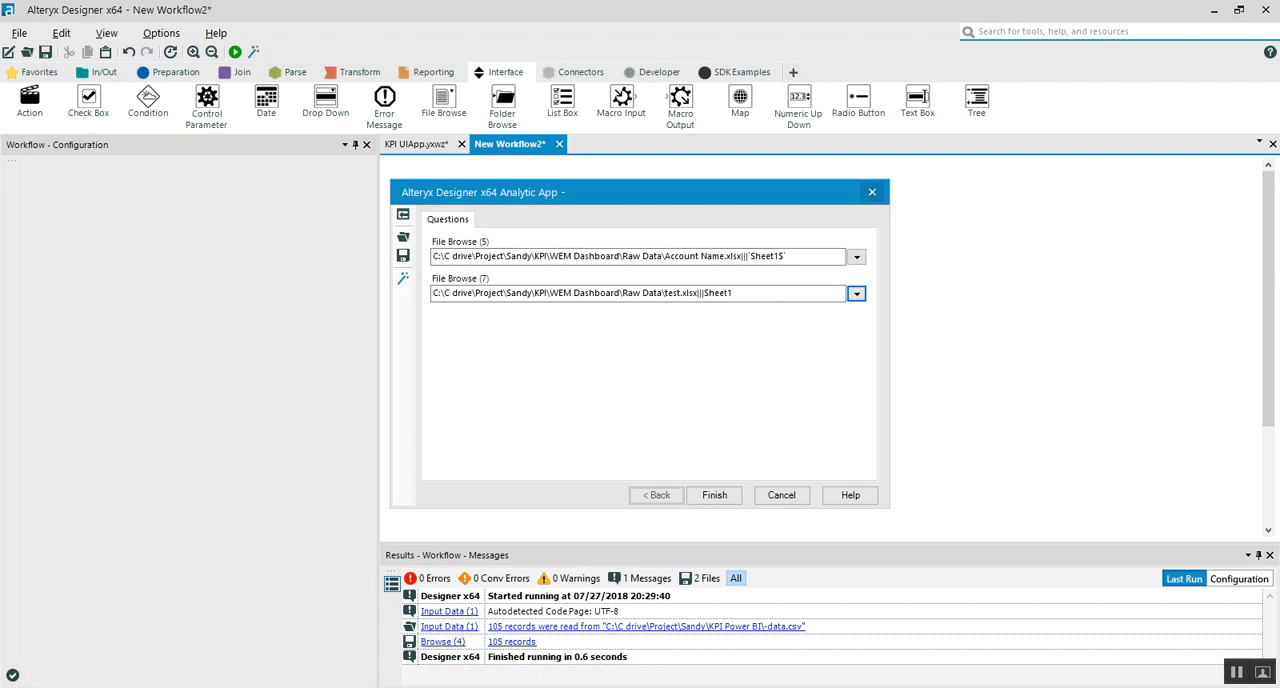
Dismiss the analytic app window without running it and close New Workflow2 without saving the changes
click(871, 192)
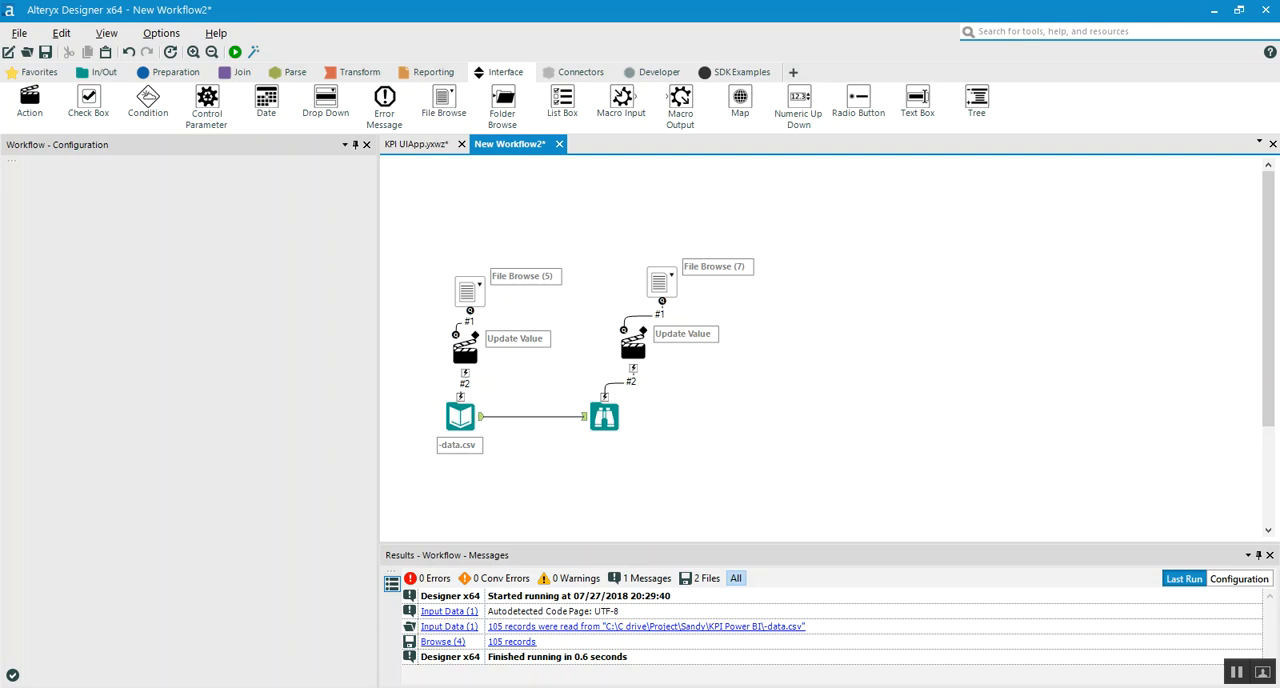
key(ctrl+F4)
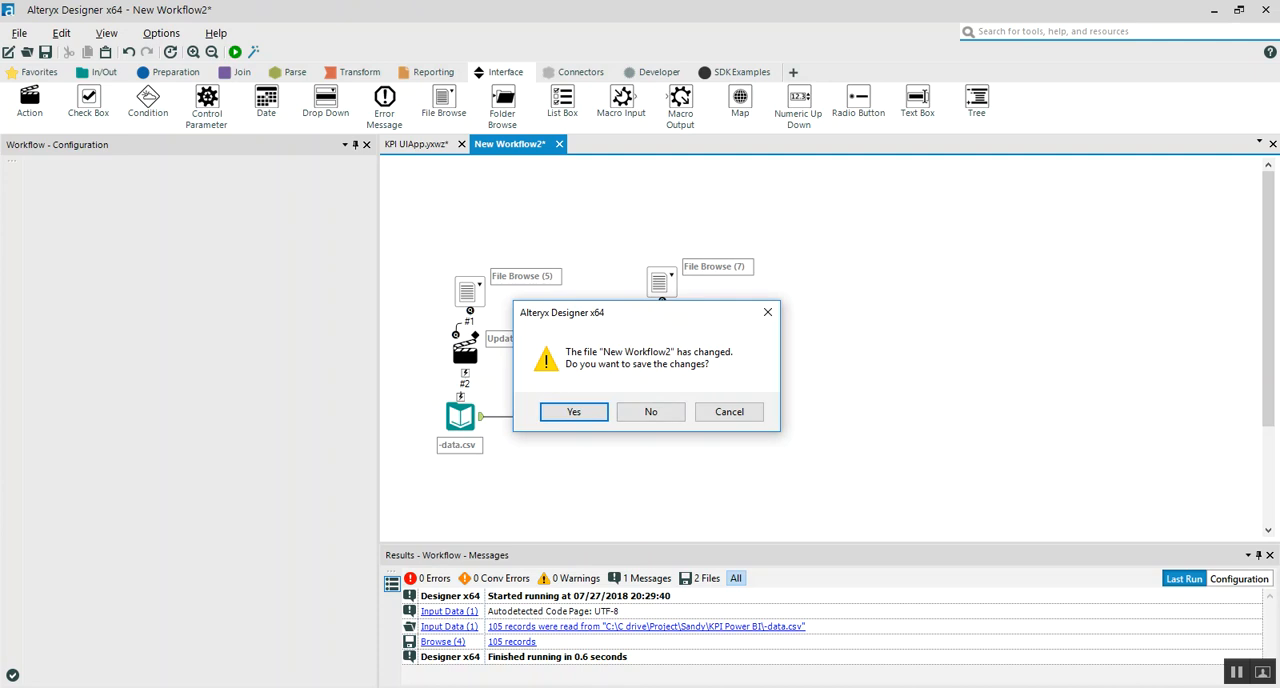
key(n)
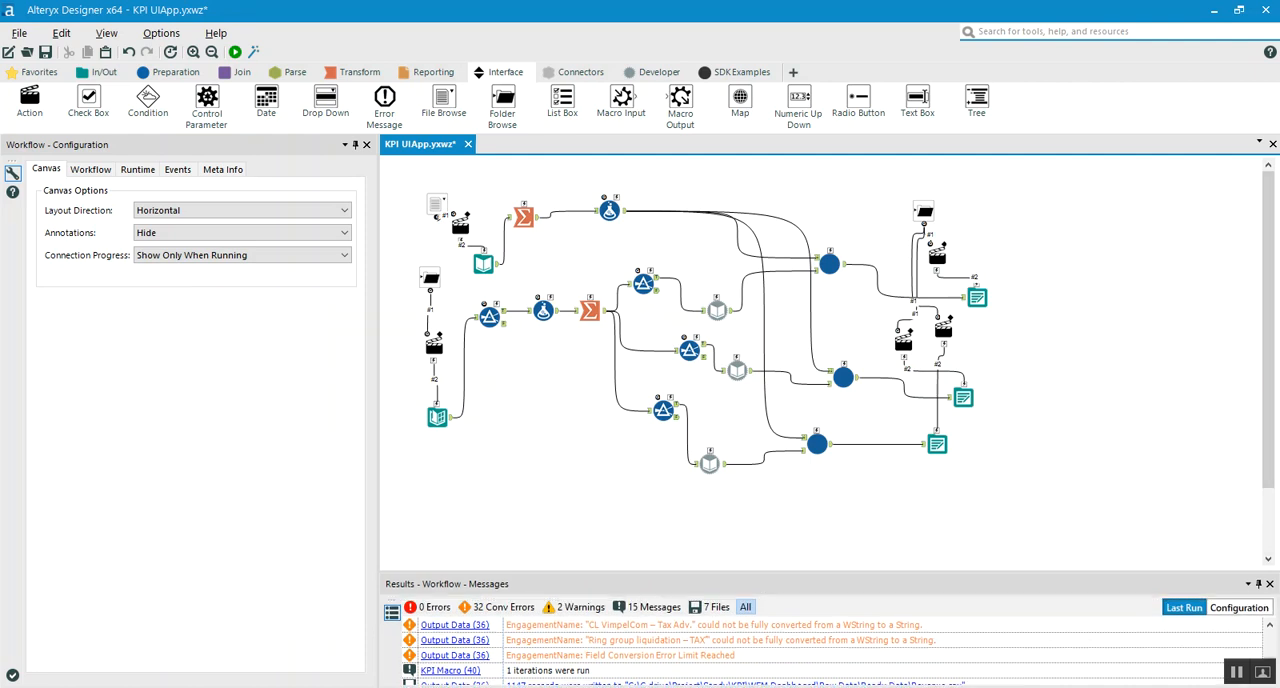
Inspect the KPI UIApp workflow's Input Data tool and view its connection path through to the file name
scroll(572, 379, up, 1)
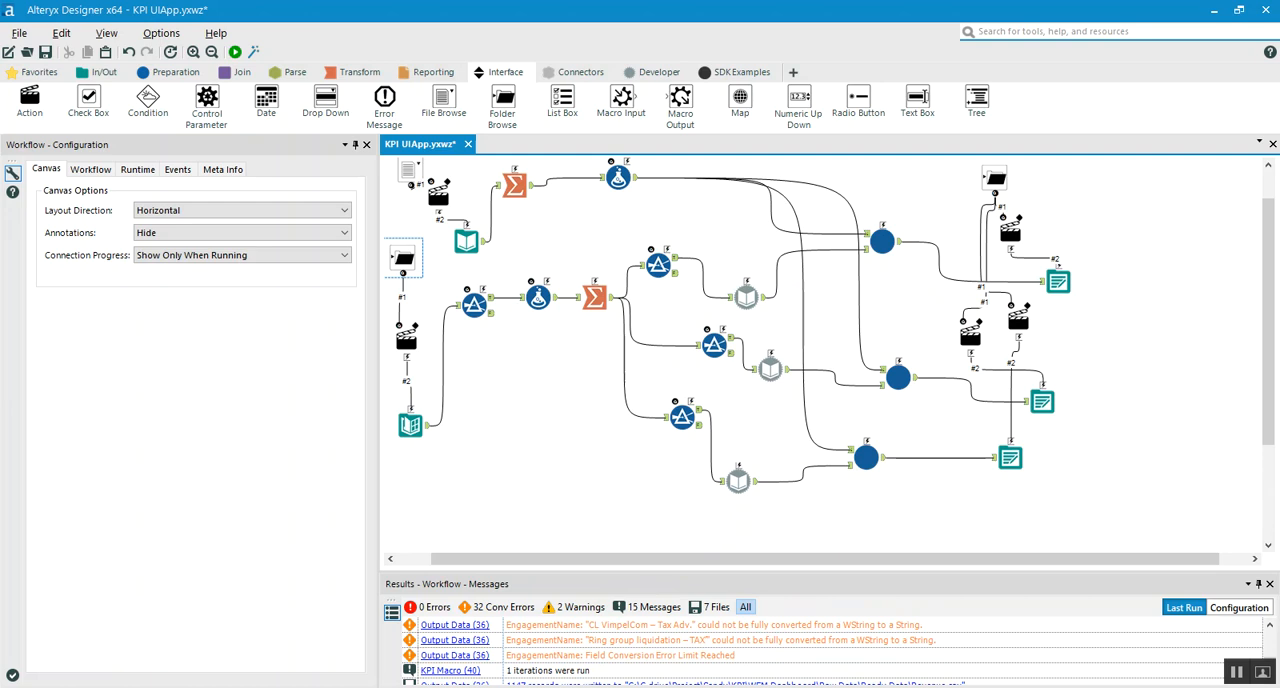
drag(376, 265, 68, 265)
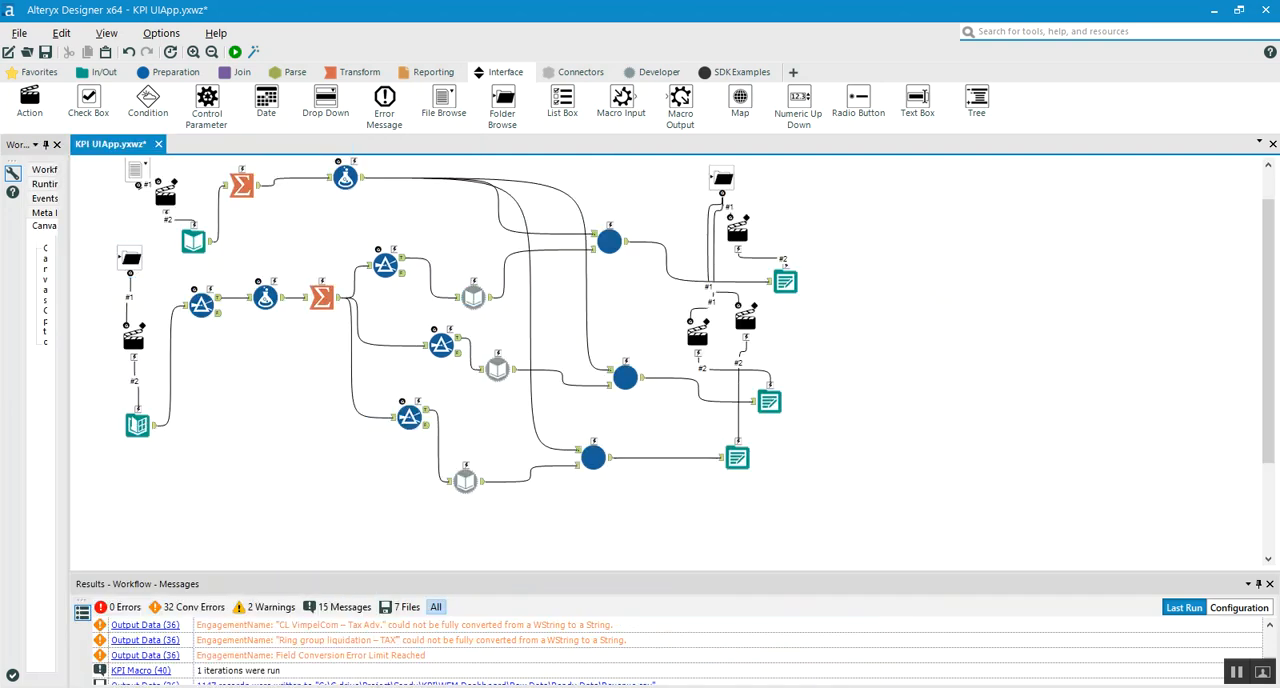
scroll(696, 348, up, 1)
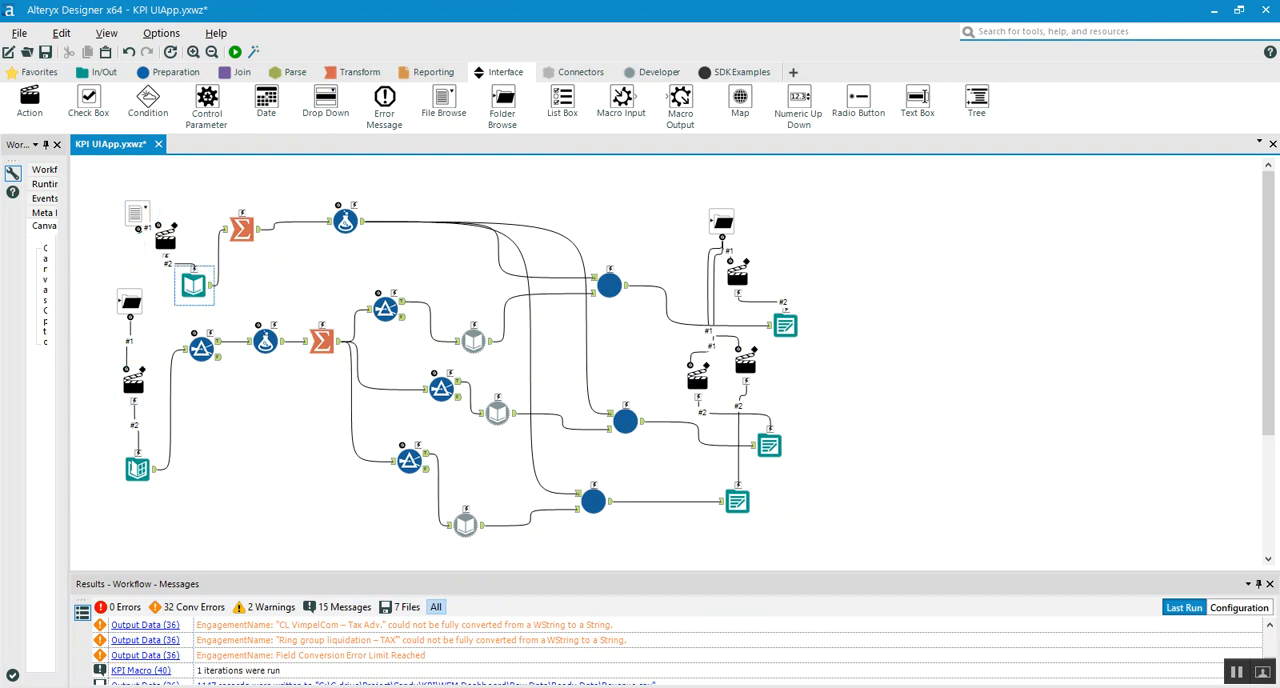
click(193, 286)
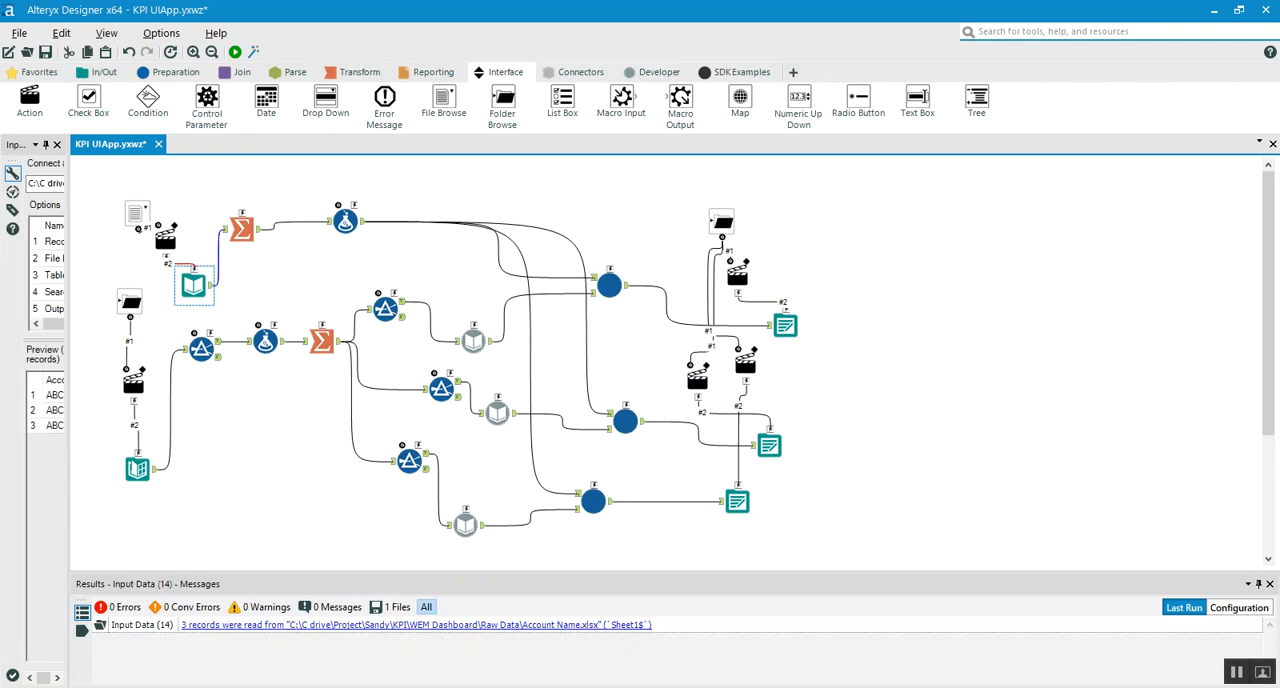
drag(67, 400, 297, 400)
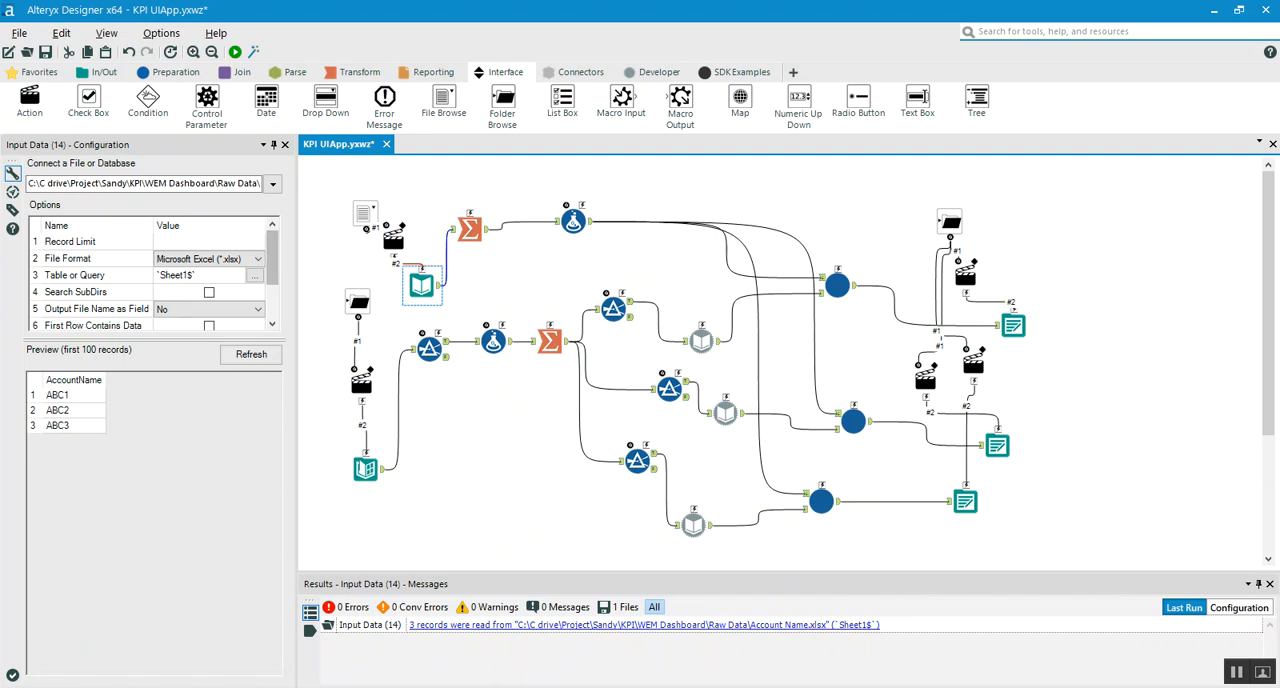
click(222, 183)
key(End)
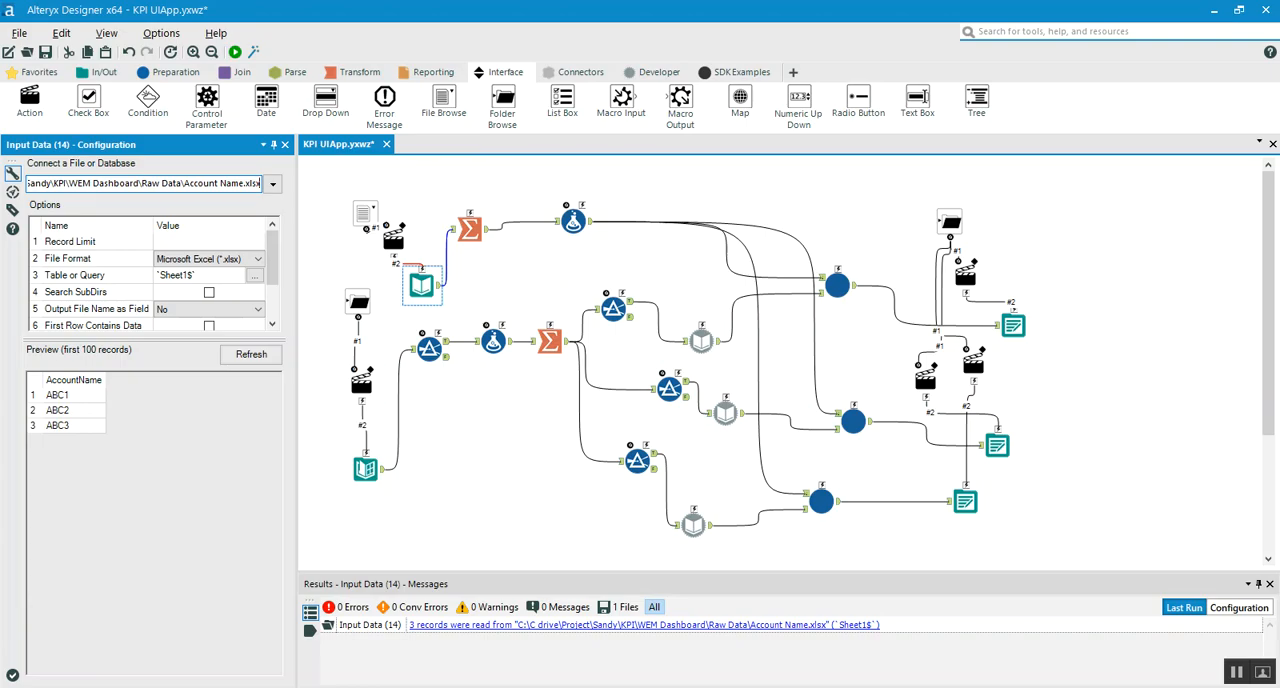
Switch to File Explorer to look at the Raw Data folder containing Account Name.xlsx, and return to Alteryx Designer
key(alt+Tab)
click(480, 280)
click(514, 51)
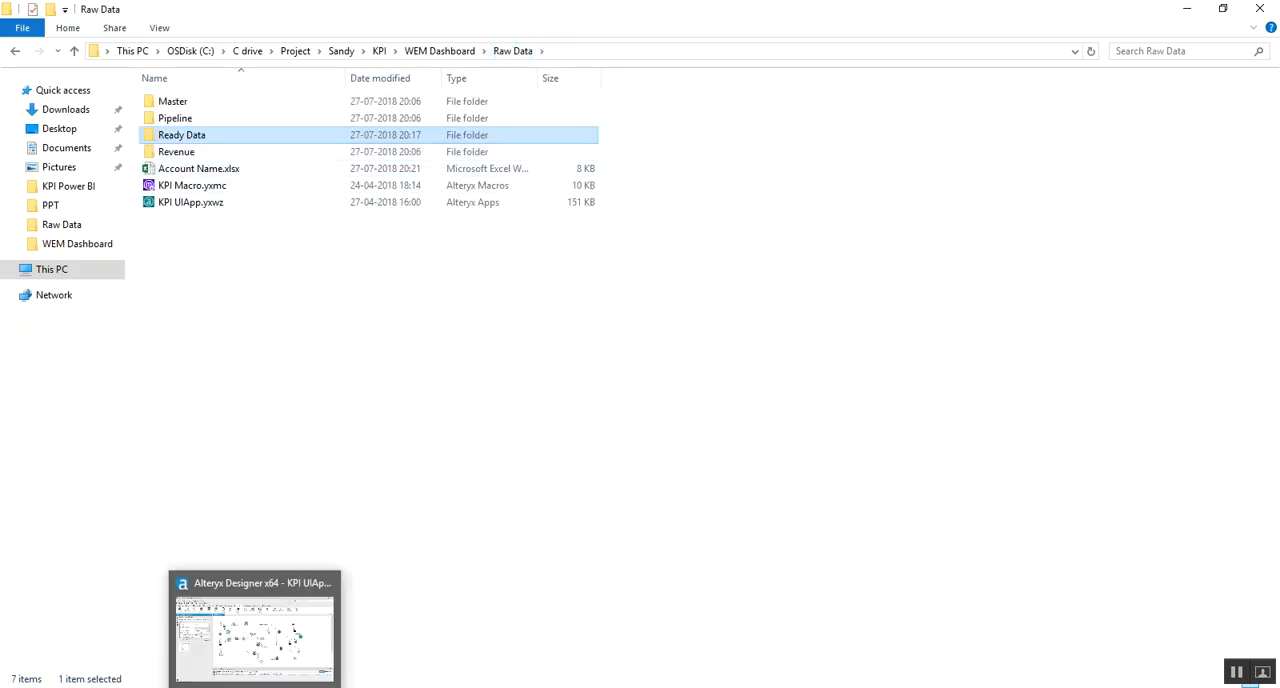
key(alt+Tab)
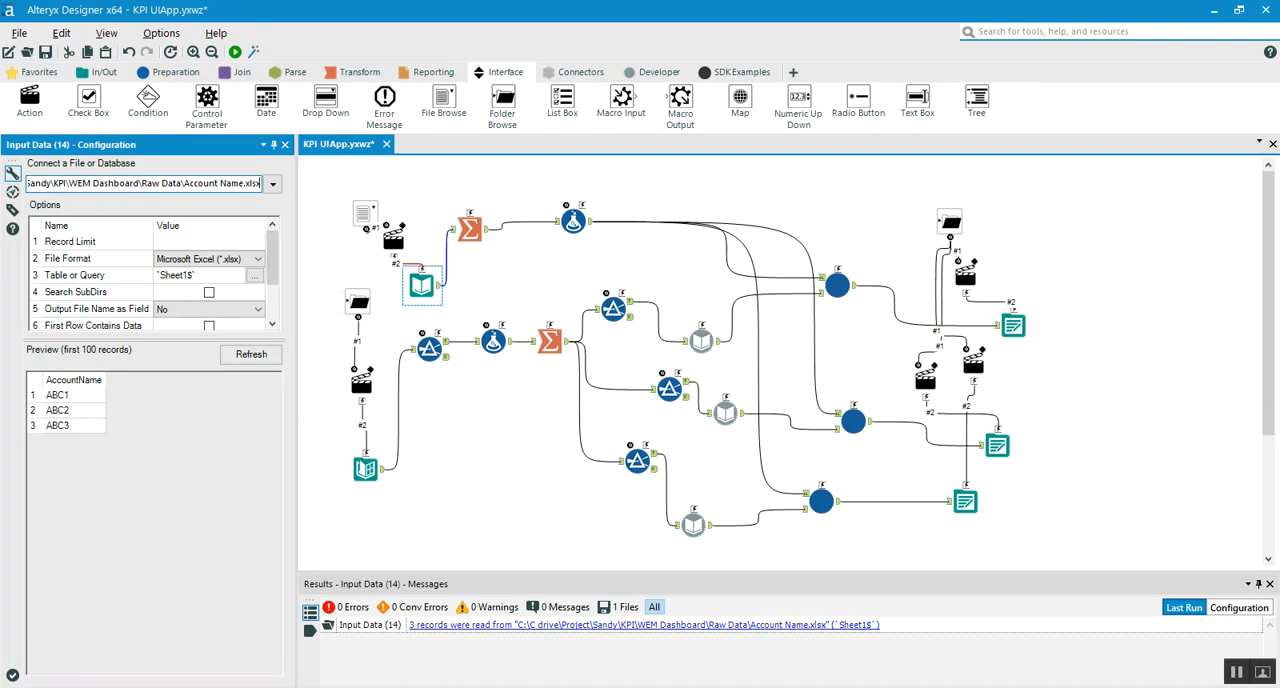
Examine the Directory tool's settings and compare its directory path with the Raw Data folder's path in File Explorer
click(366, 469)
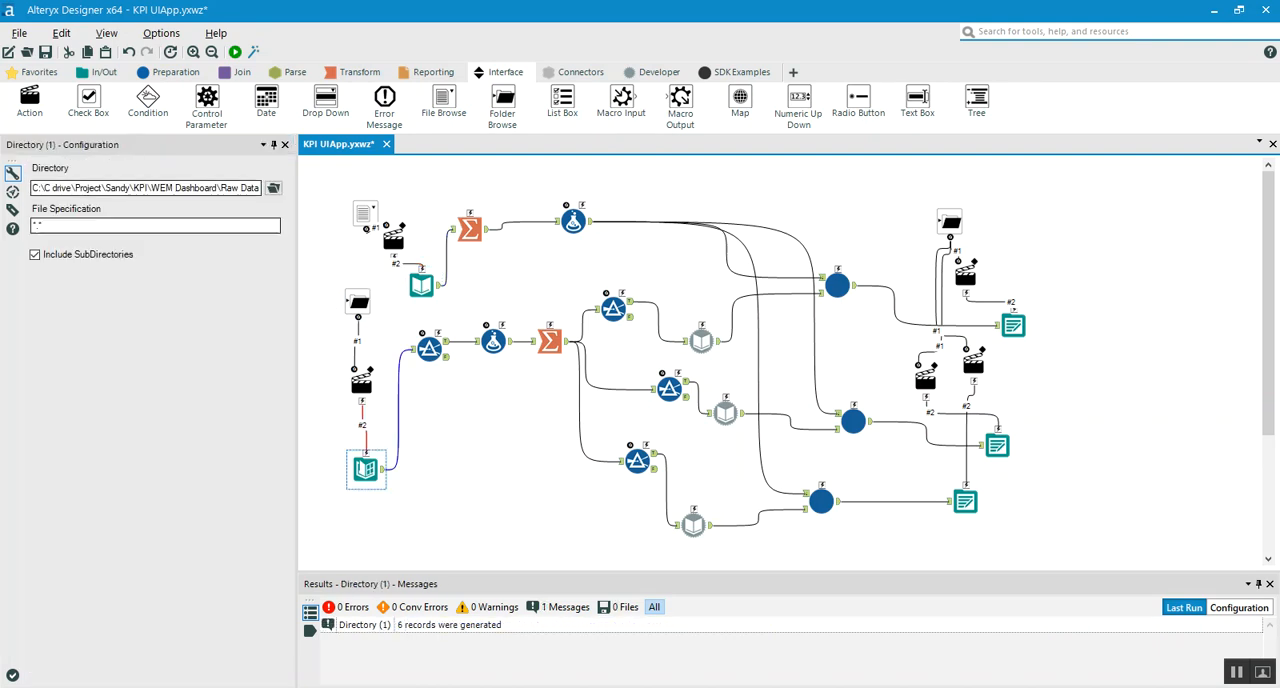
click(104, 72)
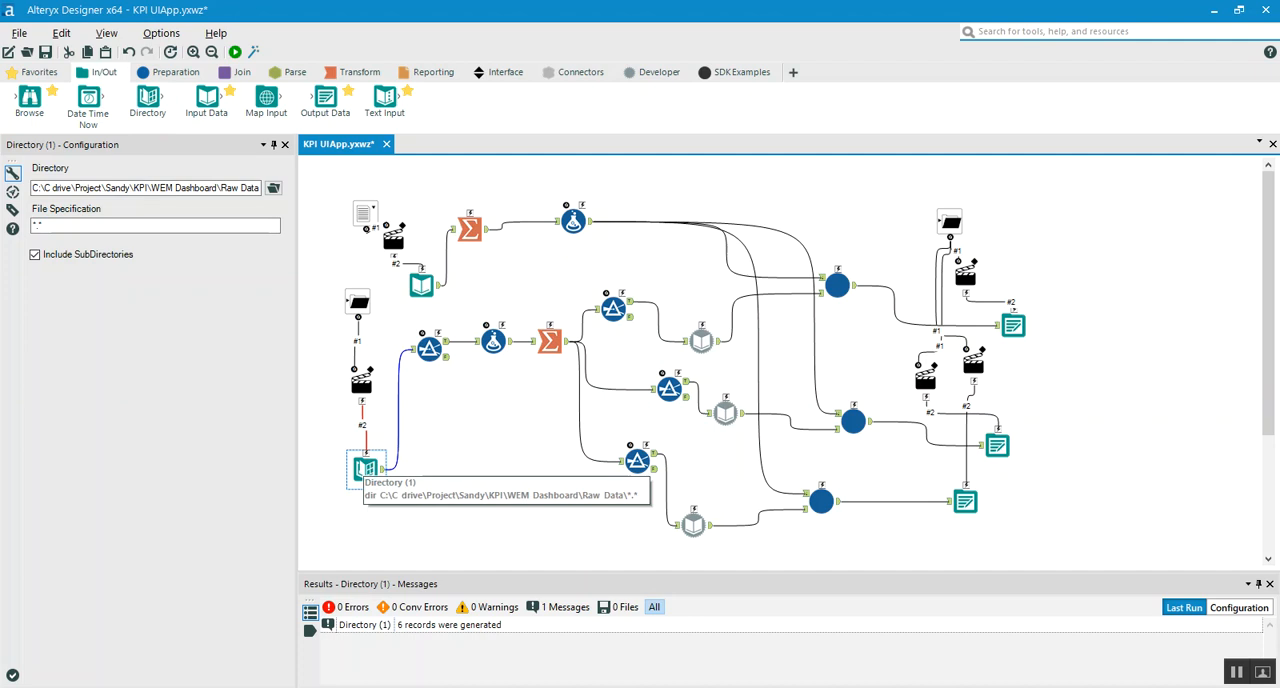
click(200, 188)
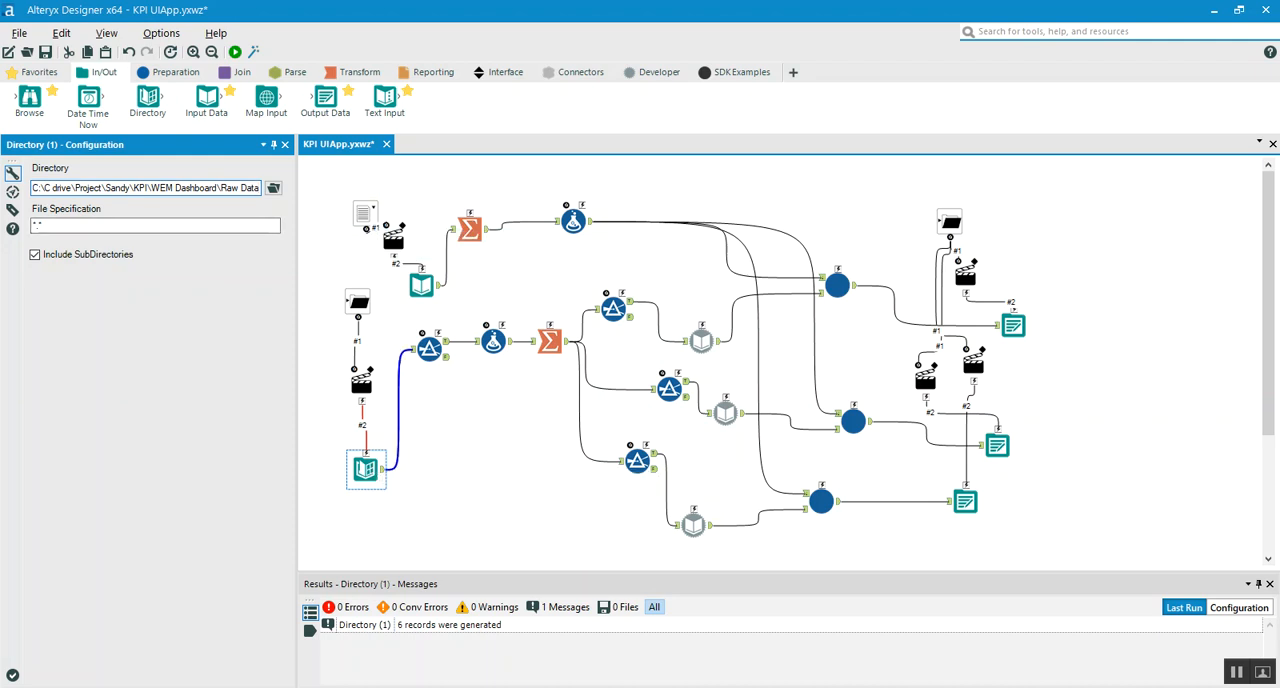
key(alt+Tab)
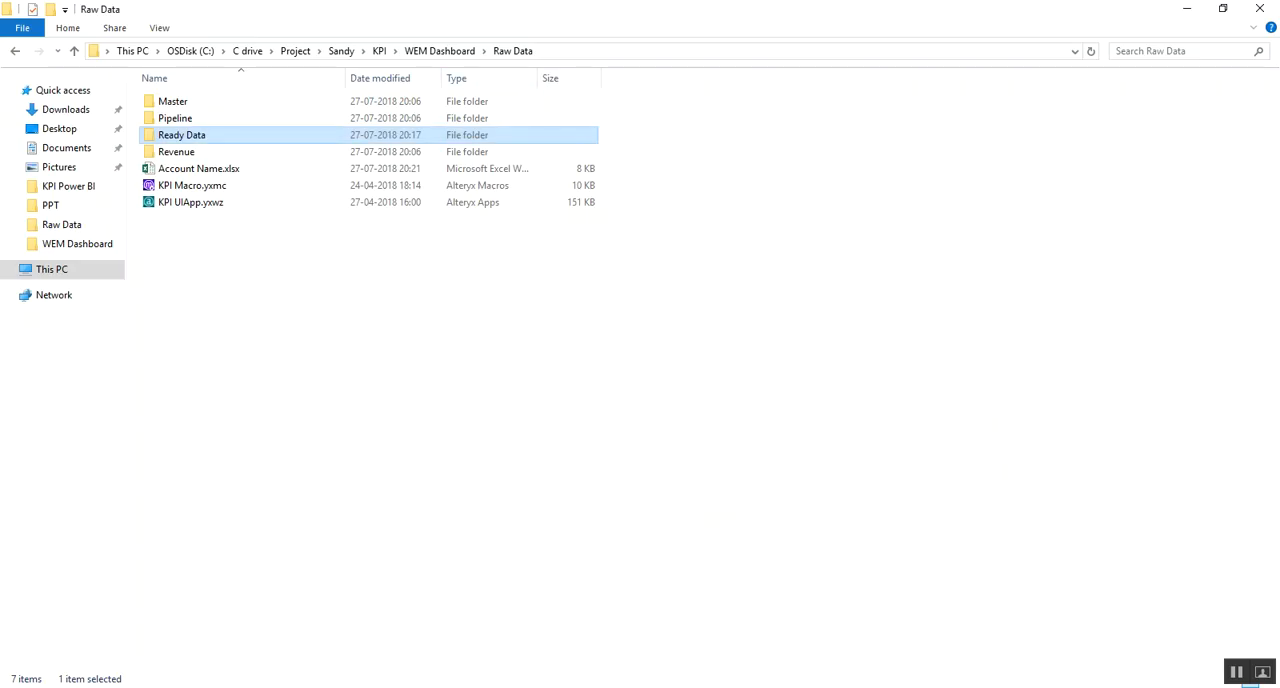
click(700, 51)
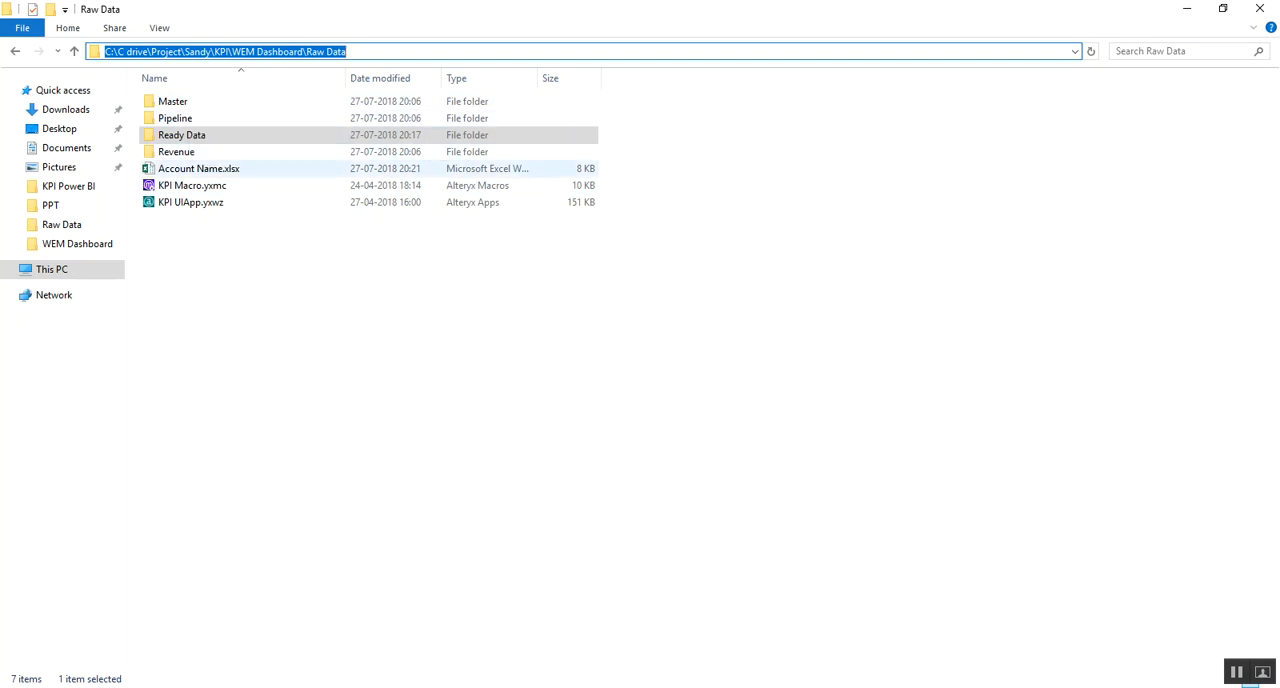
mouse_move(255, 687)
click(255, 630)
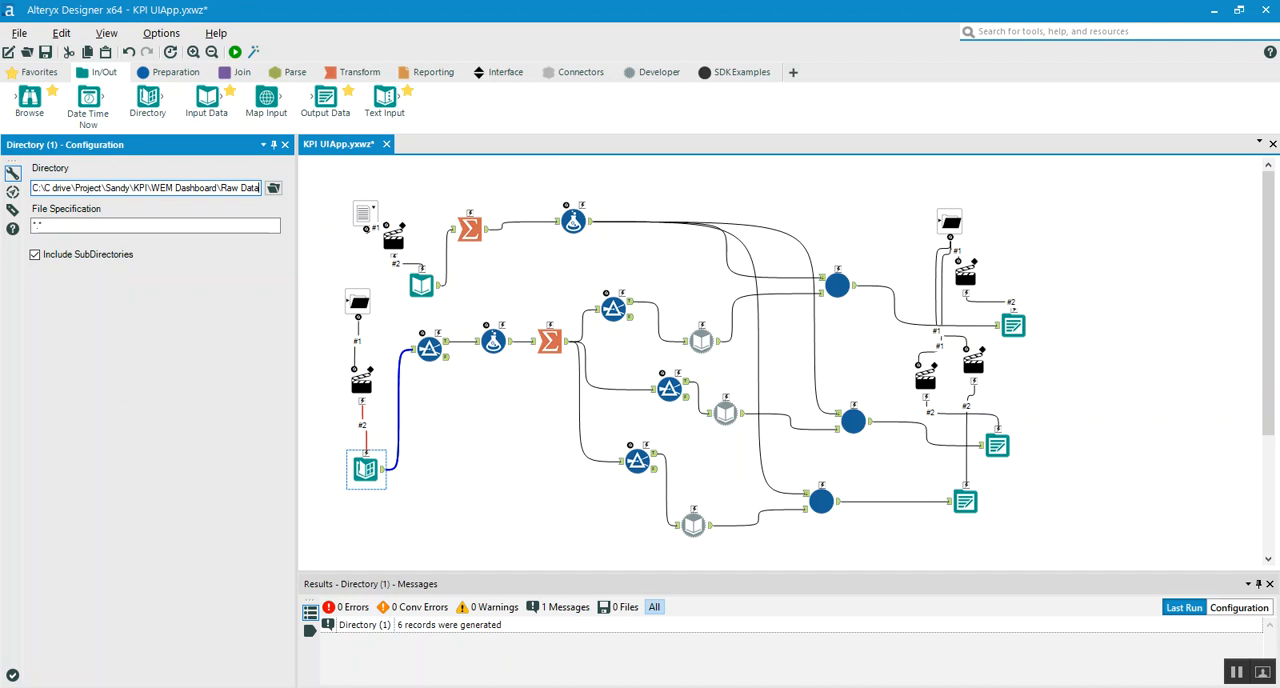
Look at the Master and Revenue subfolders of Raw Data in File Explorer and return to Alteryx Designer
key(alt+Tab)
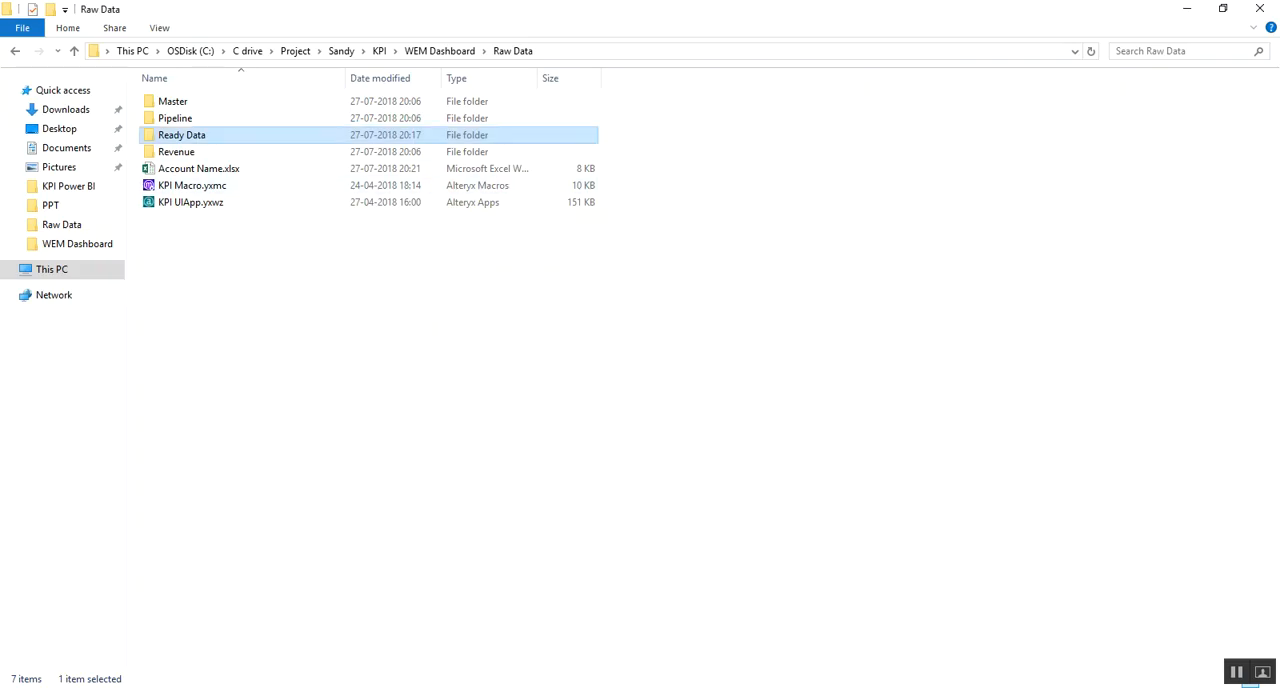
click(198, 102)
click(176, 151)
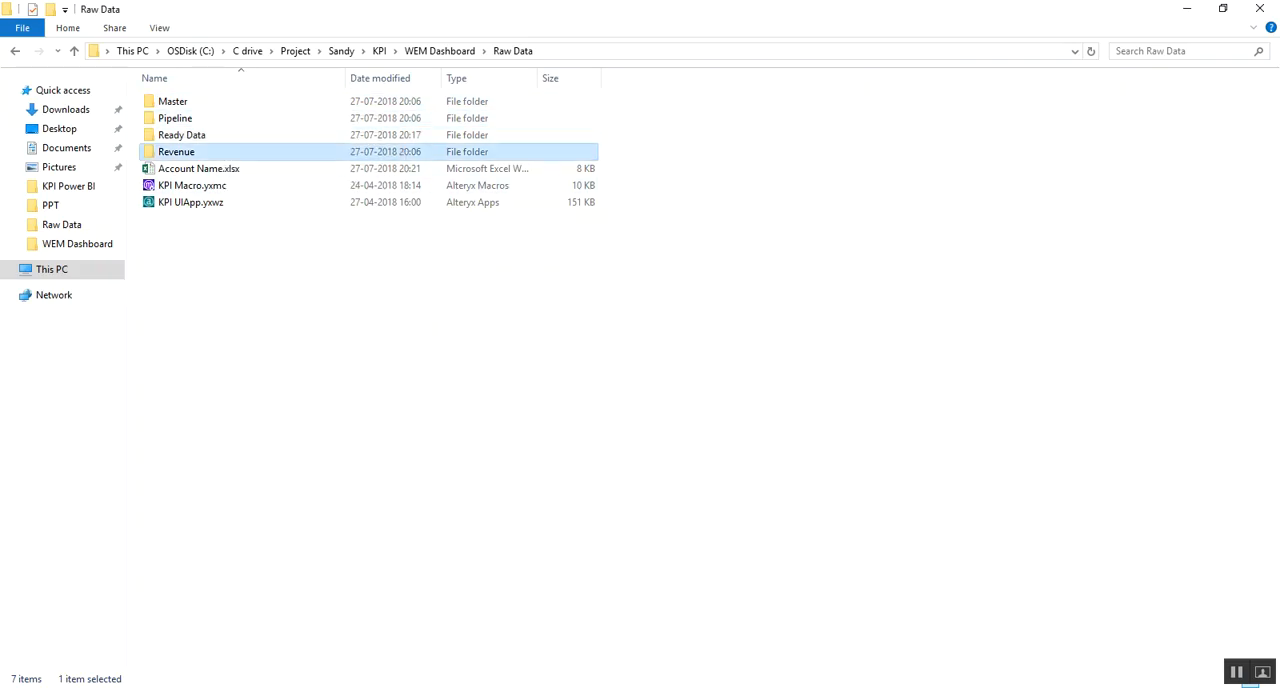
click(255, 685)
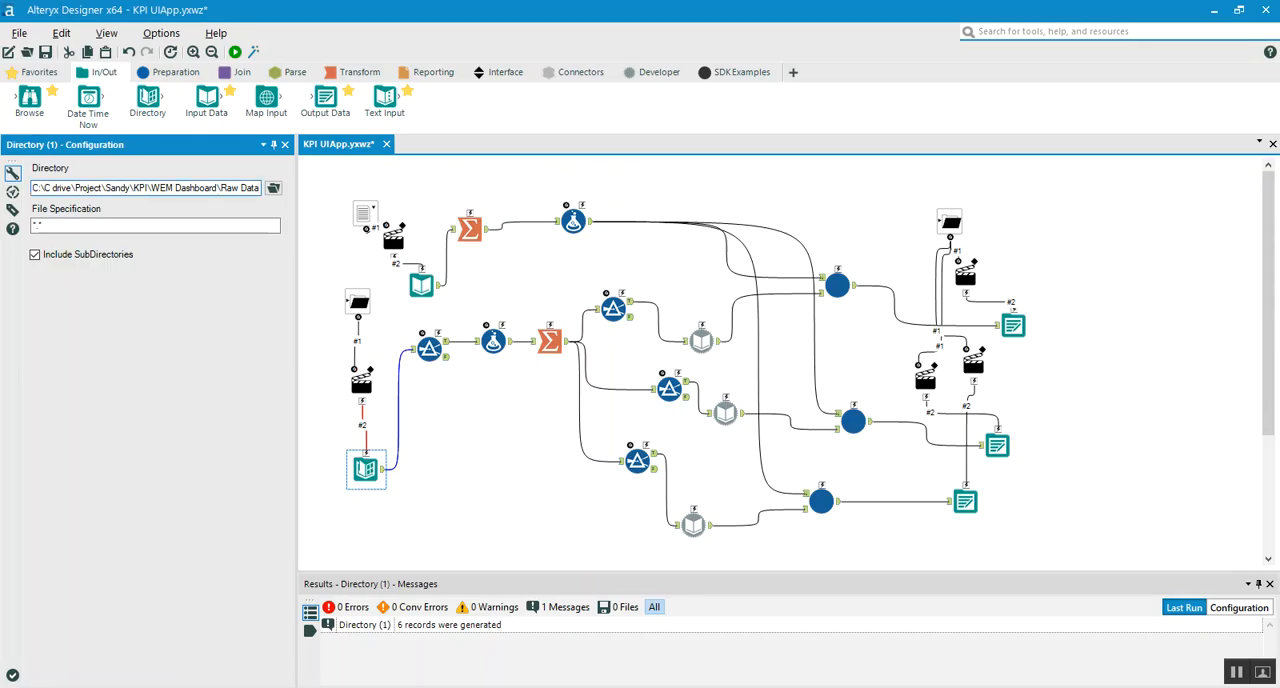
Examine the custom filter expression after the Directory tool and its True output, widening the FullPath column to read the complete file paths
click(430, 349)
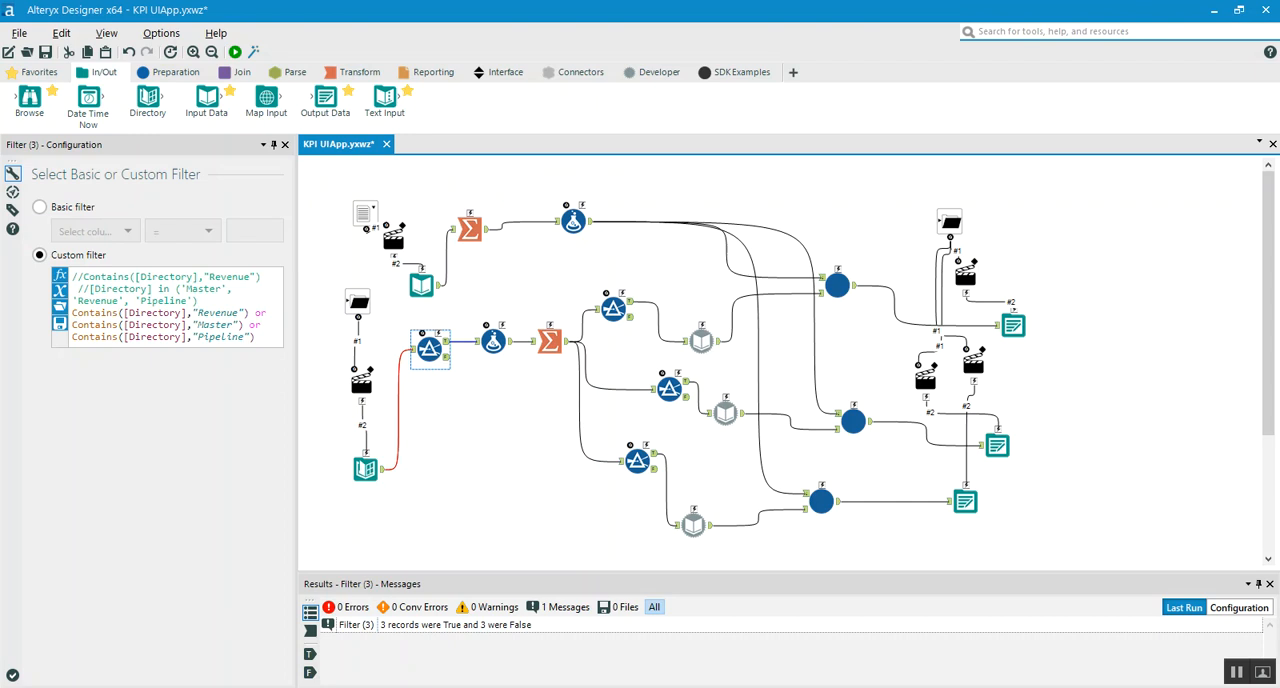
double_click(217, 313)
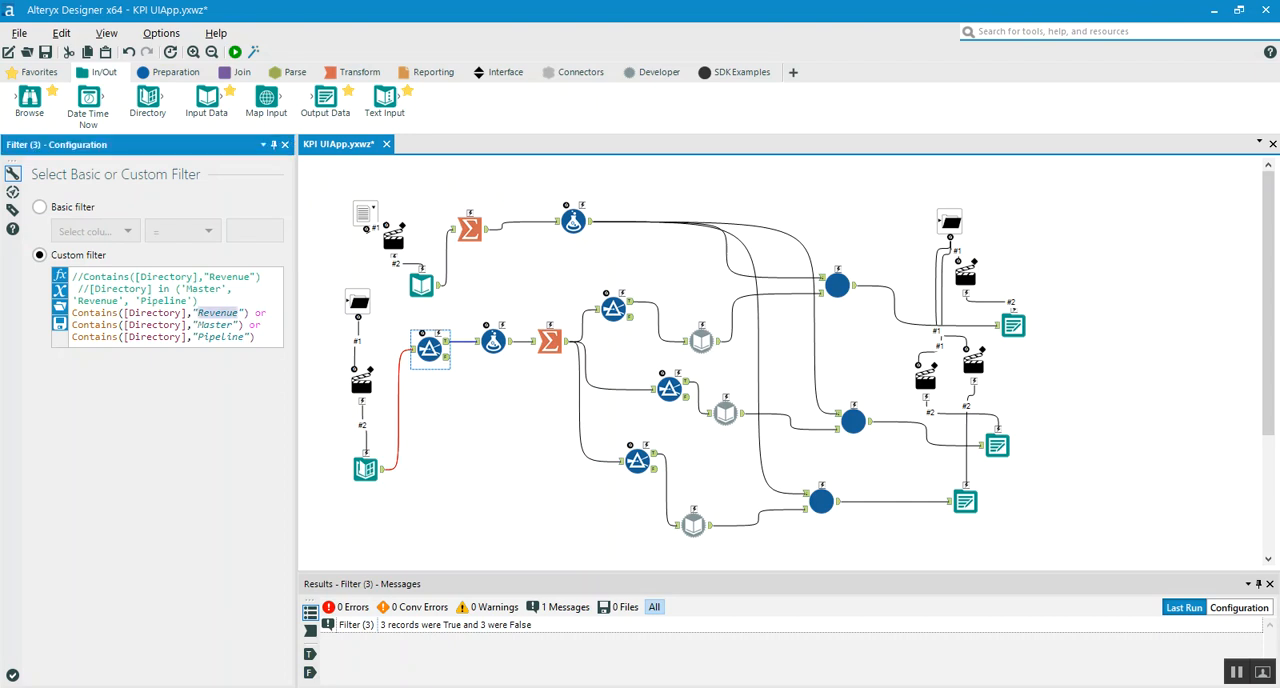
double_click(219, 325)
click(261, 337)
click(447, 342)
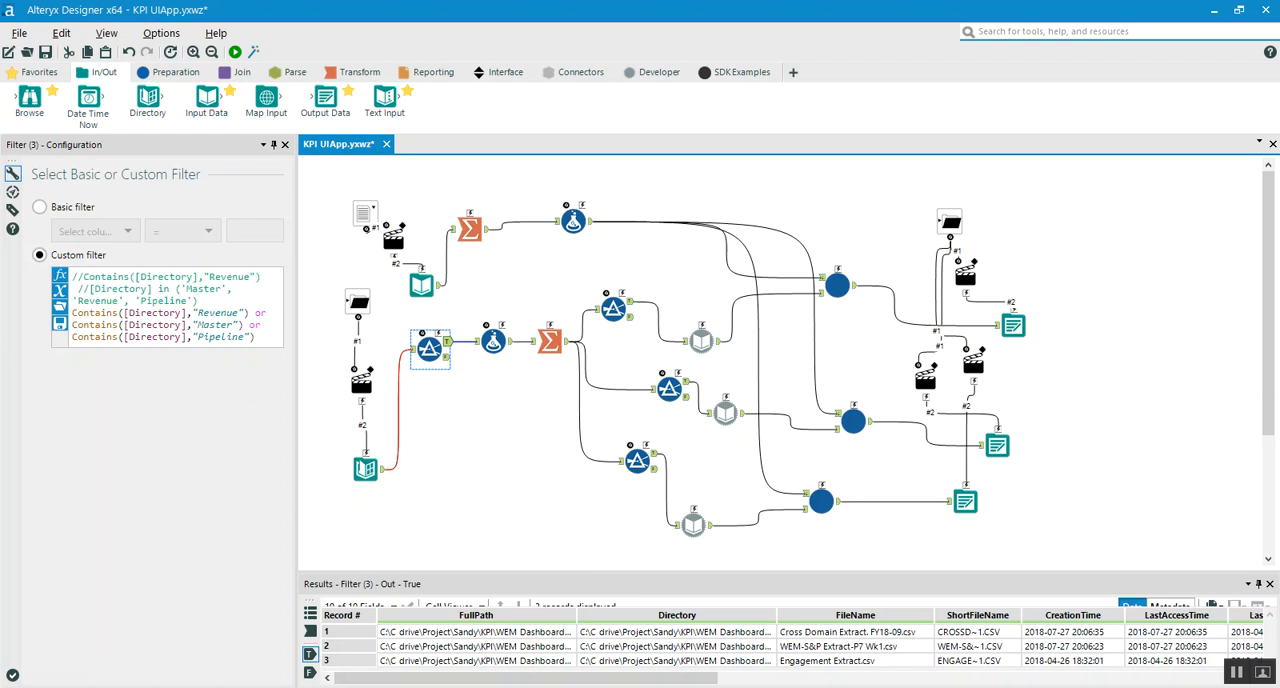
drag(660, 572, 660, 541)
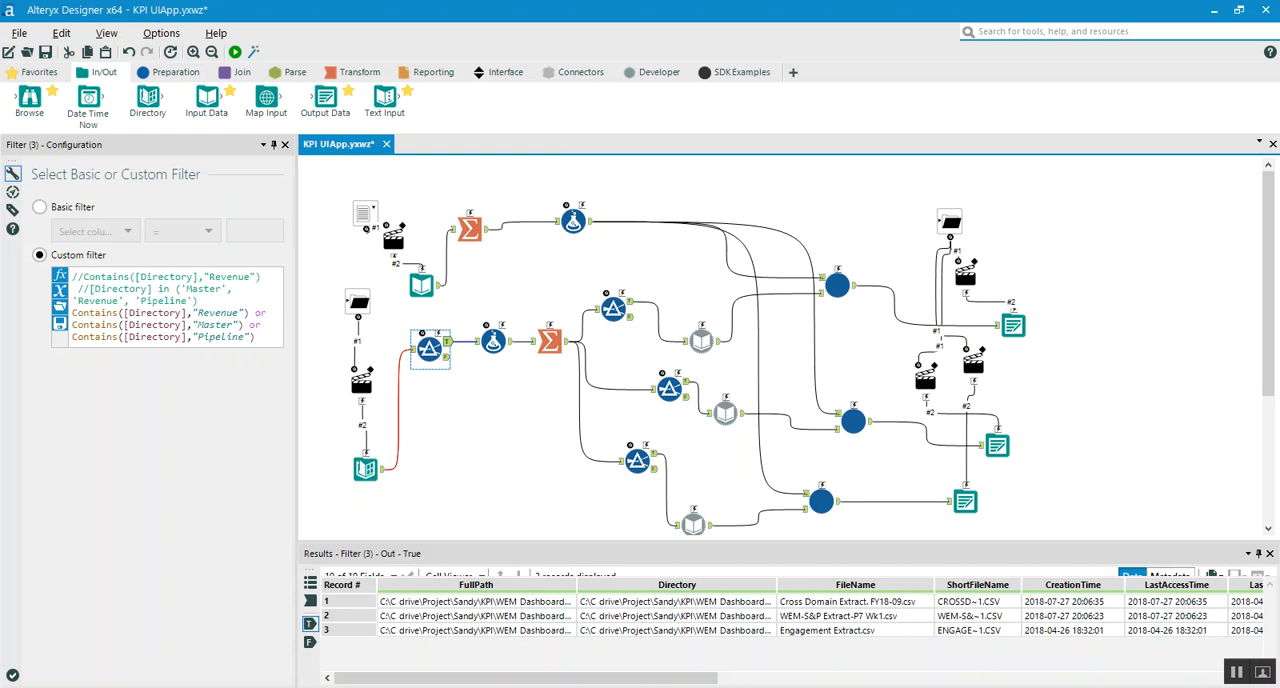
drag(577, 584, 783, 584)
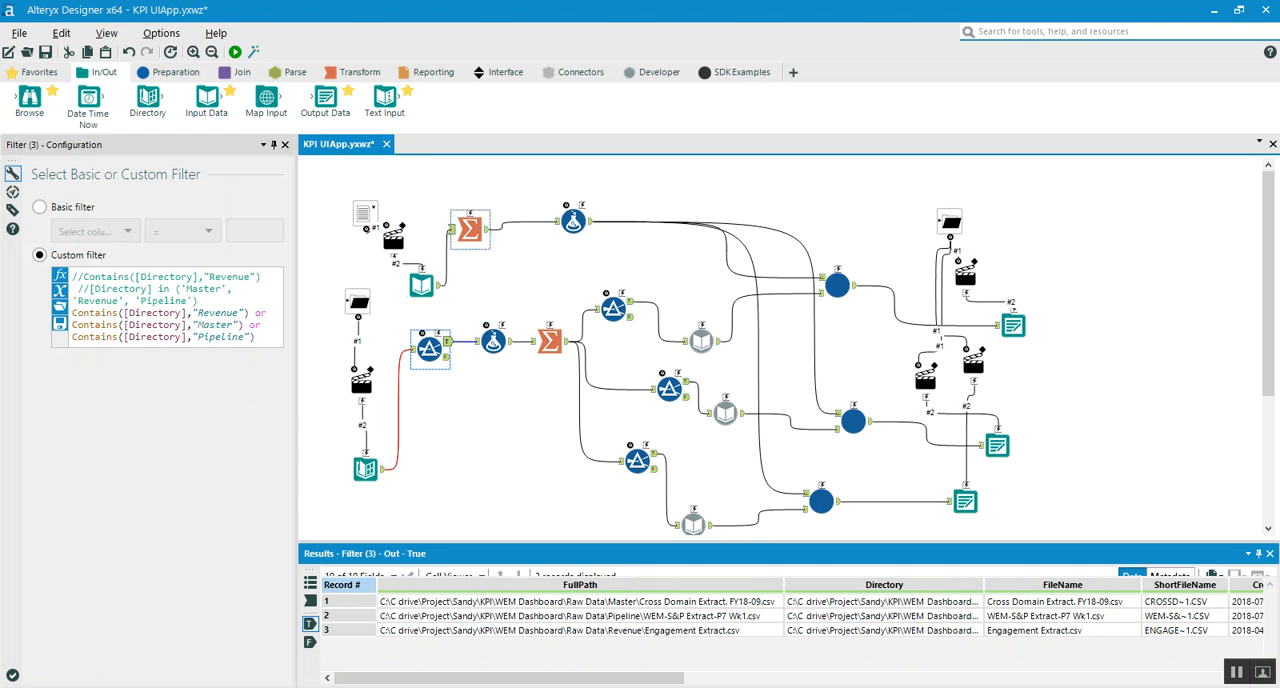
Review the Formula tool's Final Path expression and the Summarize tool's grouping, widening the Directory and Final Path result columns
click(493, 342)
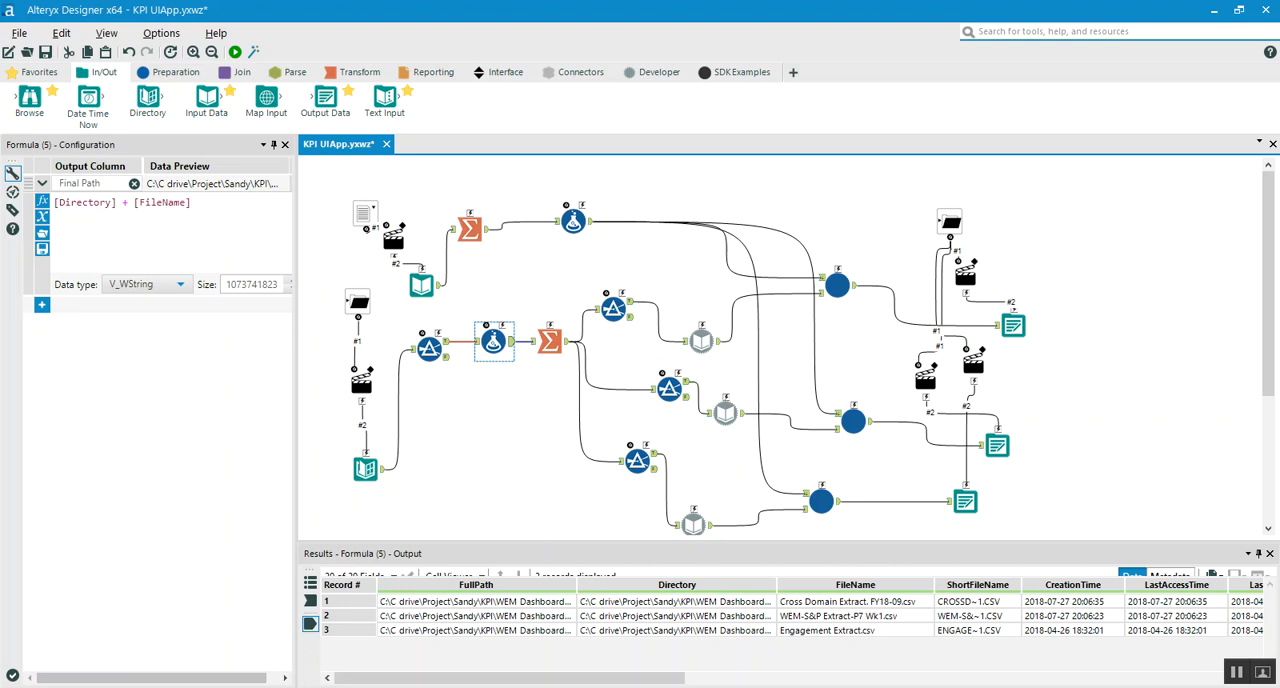
double_click(777, 584)
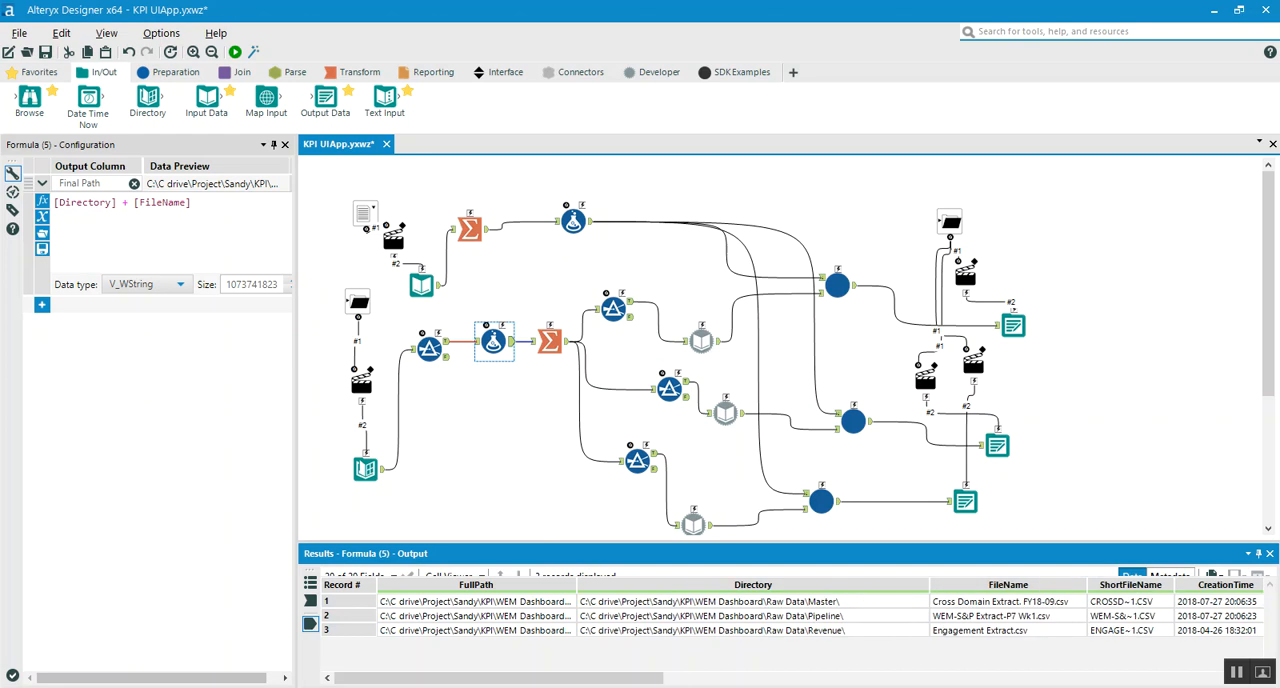
click(550, 341)
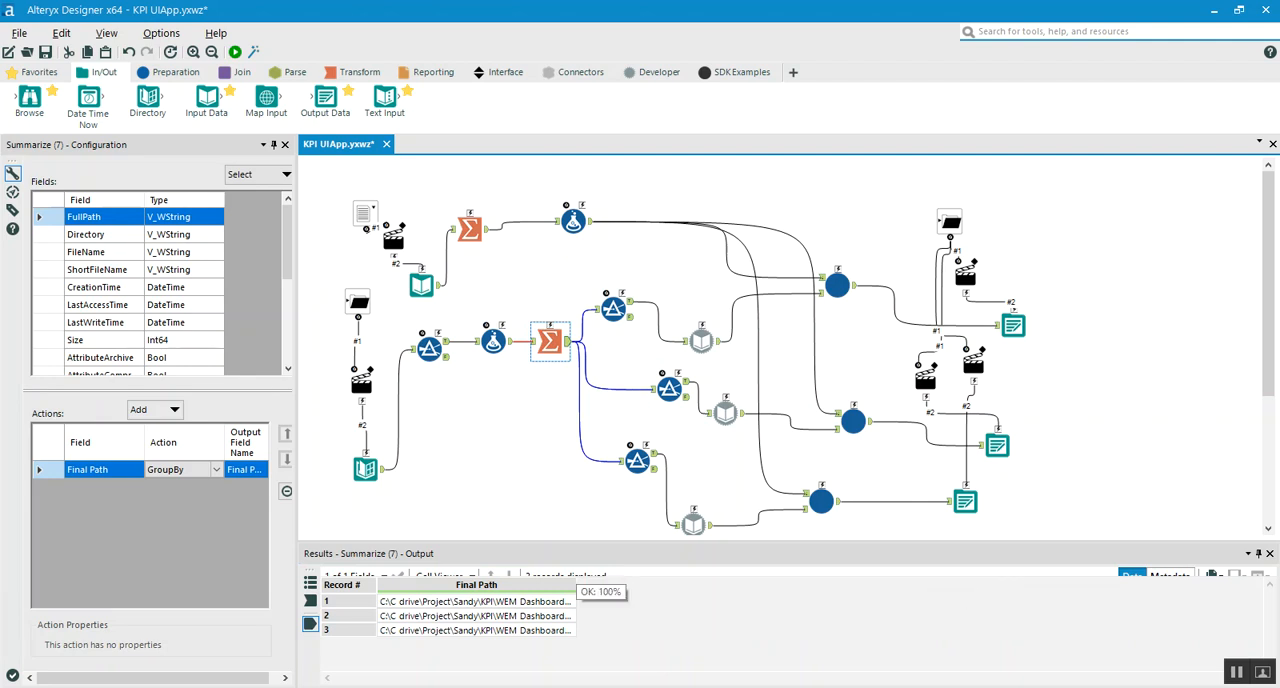
drag(576, 585, 818, 585)
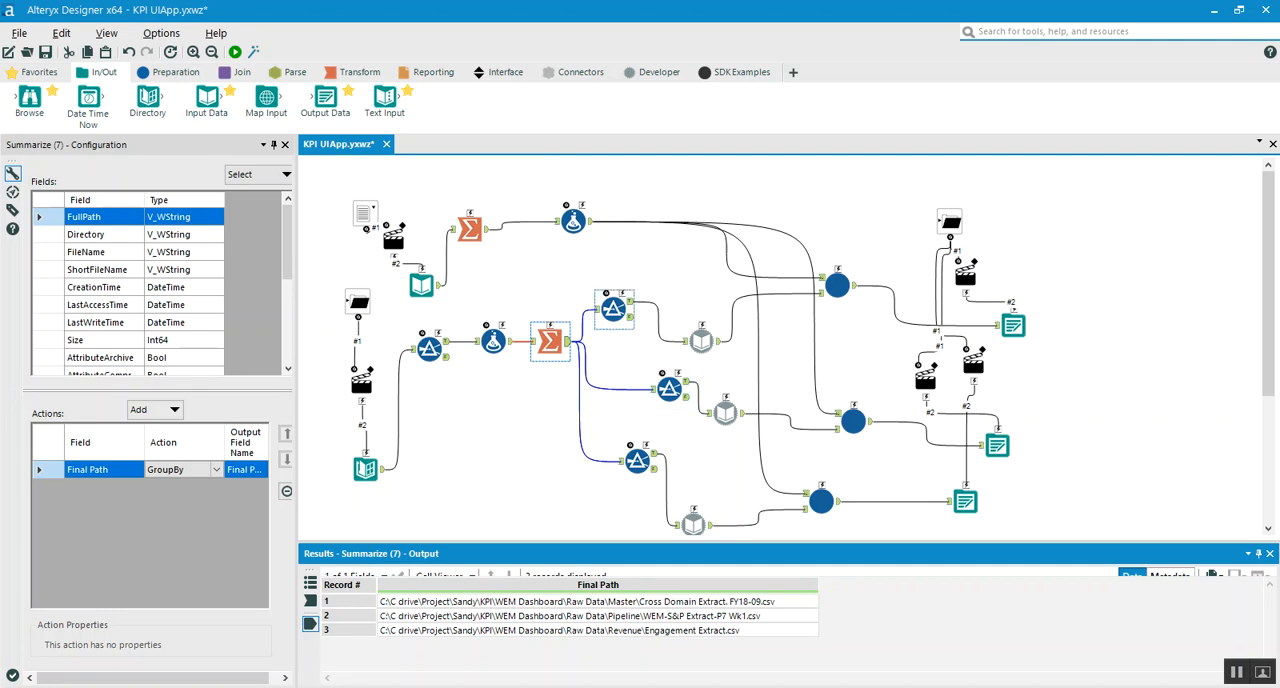
Inspect the conditions of the three Filter tools that split the Summarize tool's Final Path output
click(613, 310)
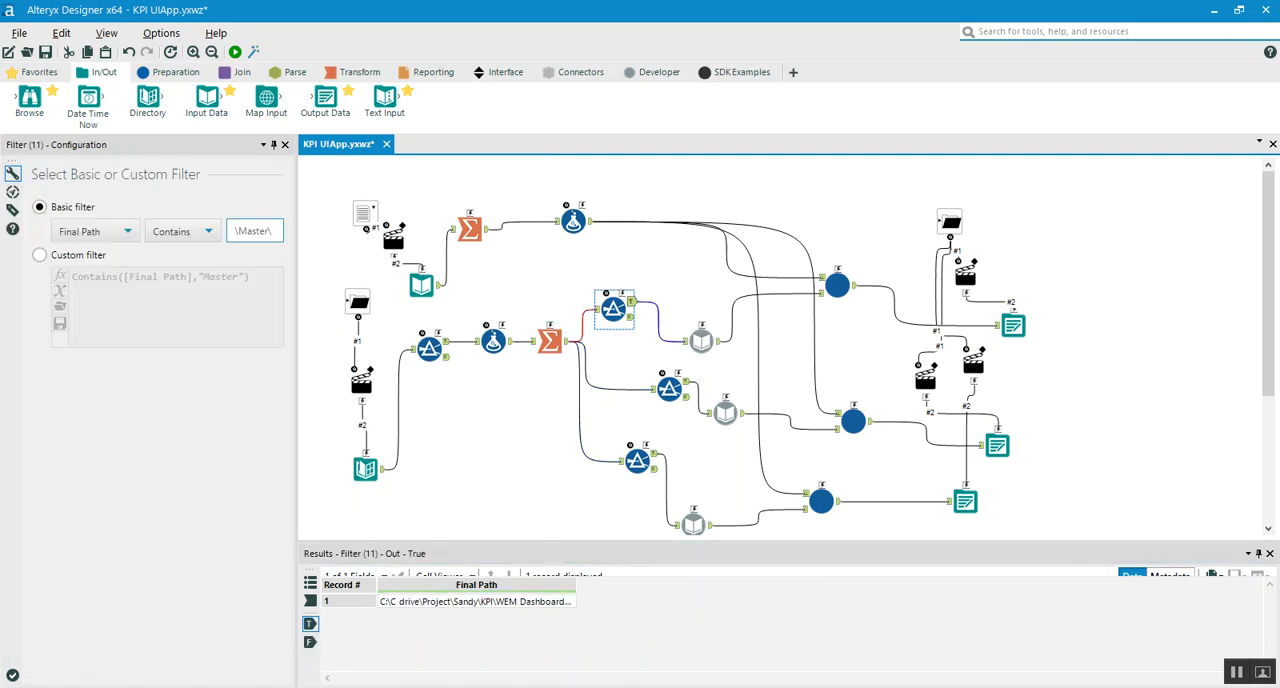
click(670, 389)
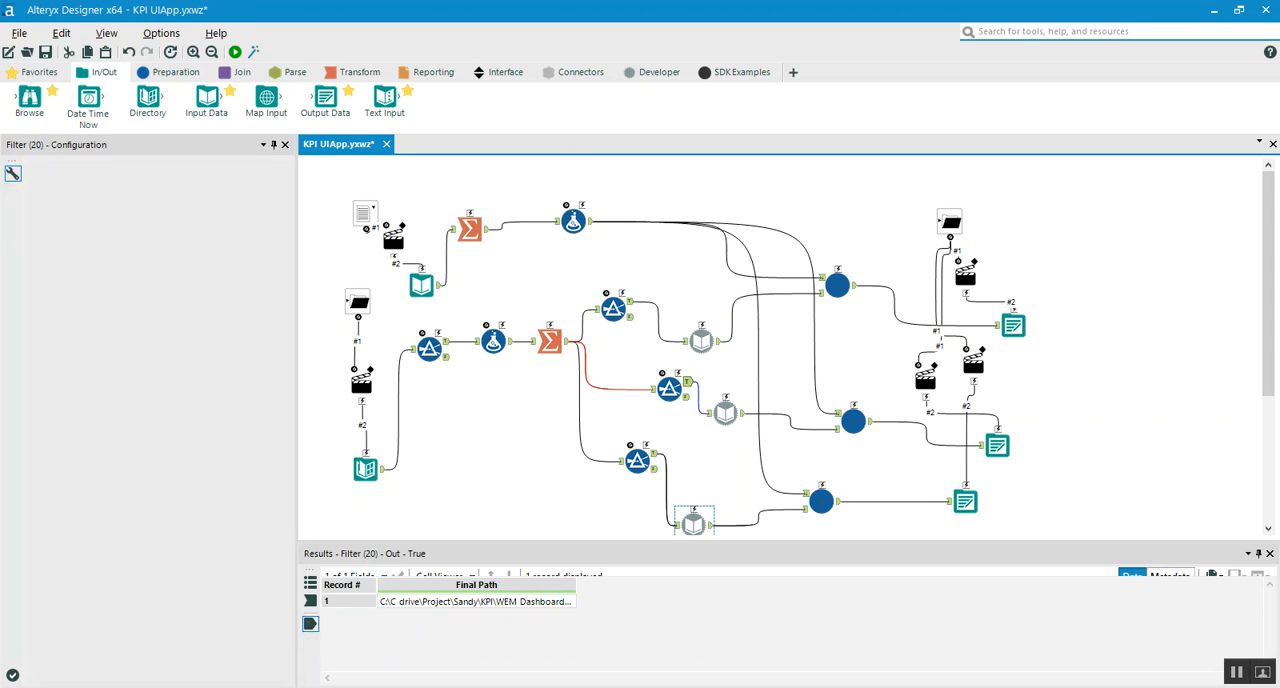
click(638, 461)
click(638, 461)
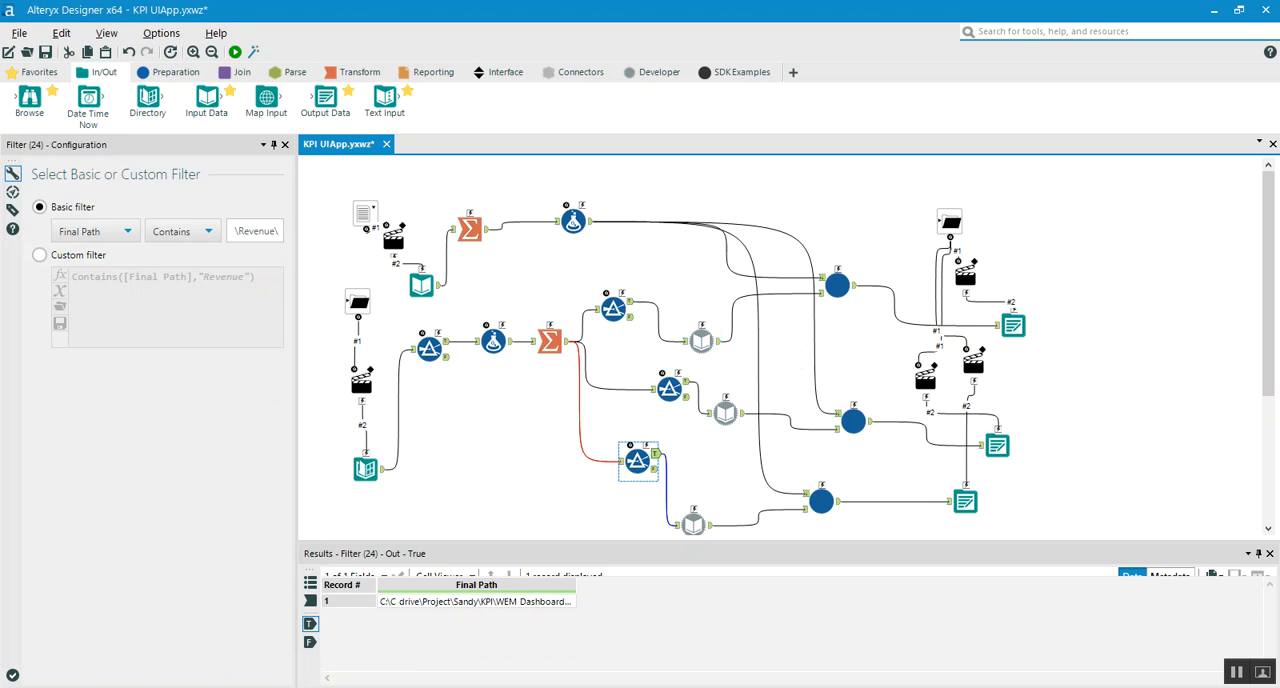
Review the Dynamic Input tool fed by the Master filter, reading its full input data source template path
click(653, 72)
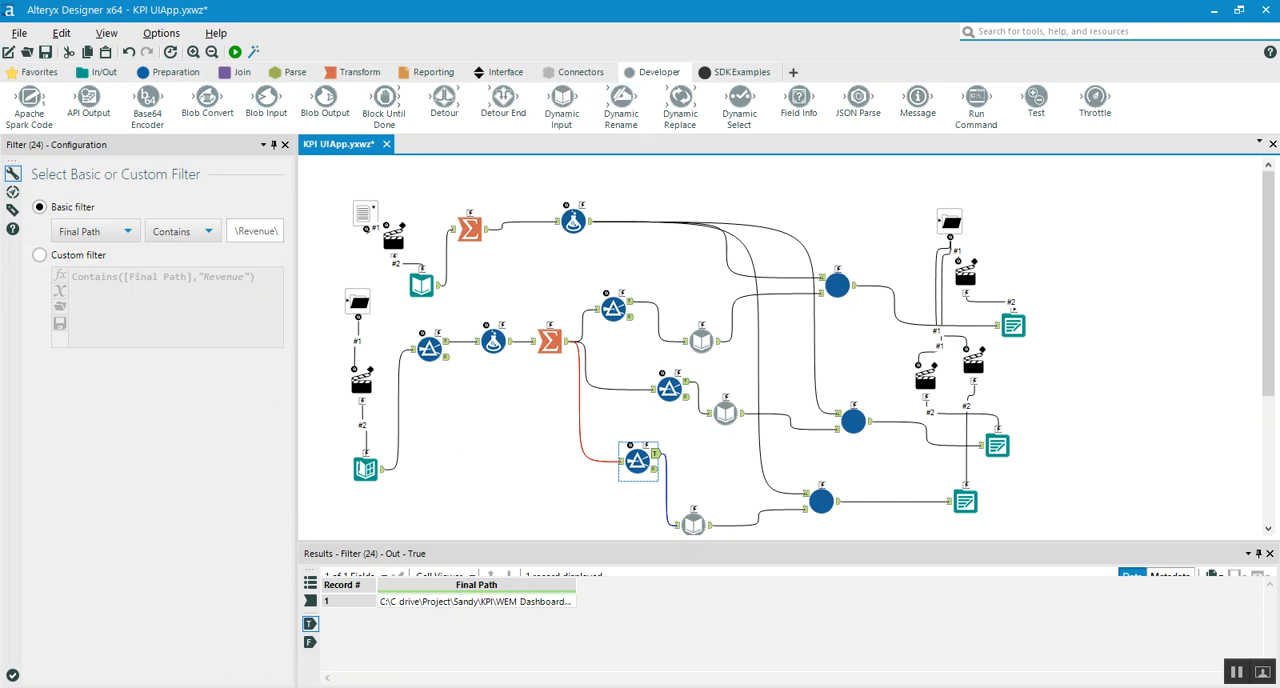
click(702, 342)
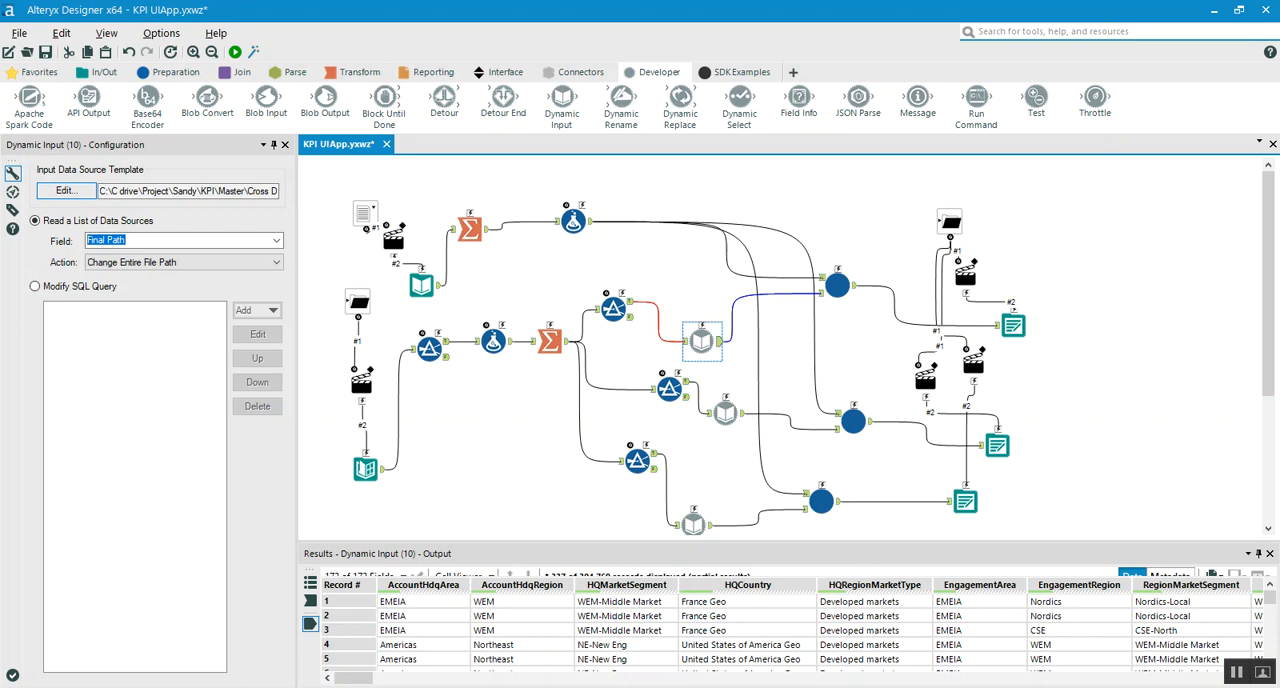
click(141, 190)
key(End)
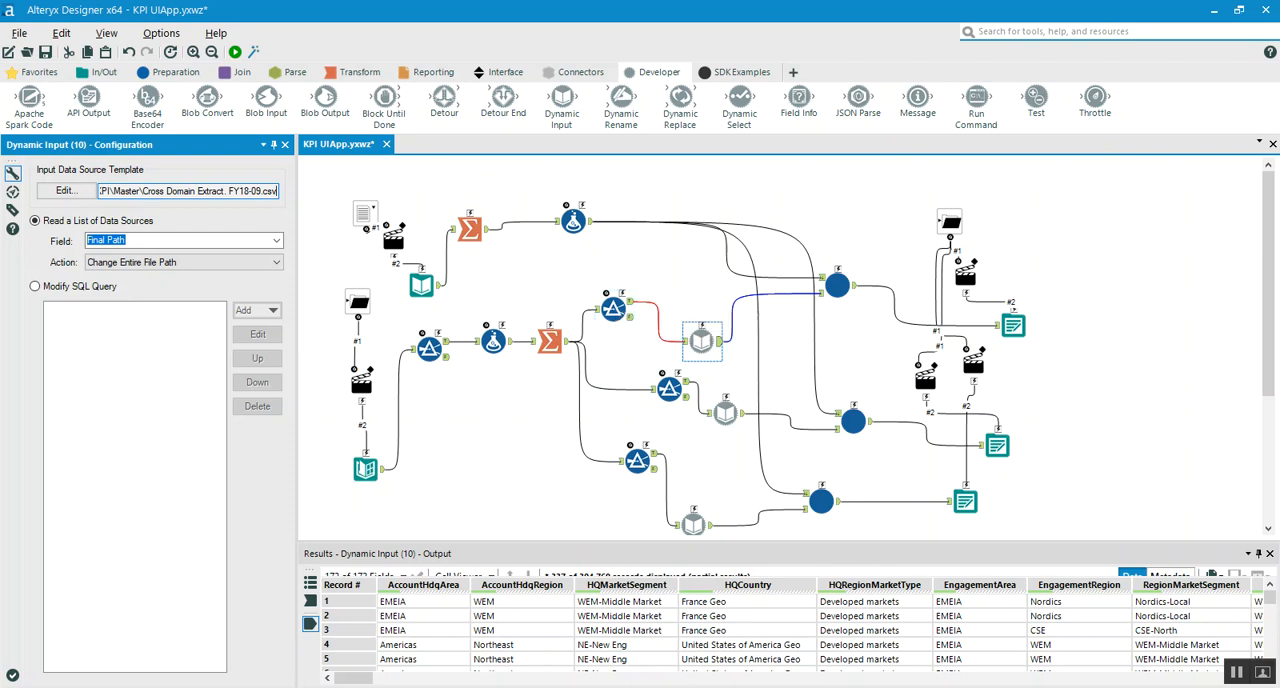
click(614, 309)
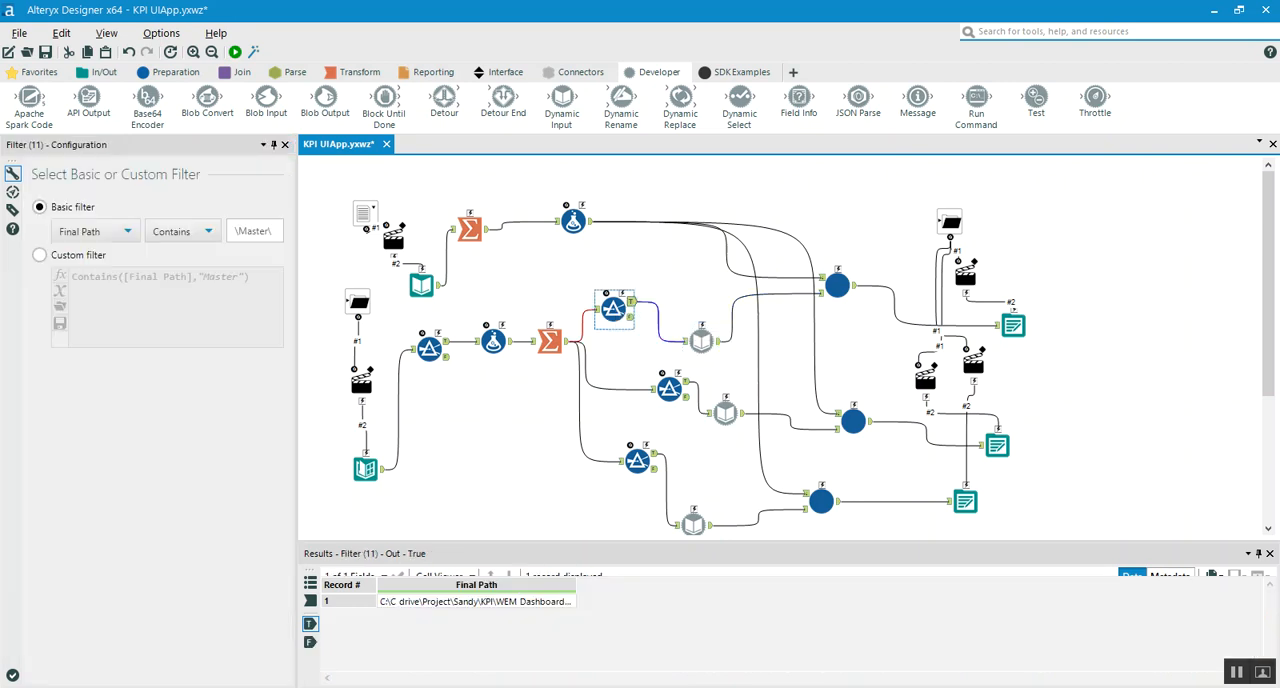
click(702, 341)
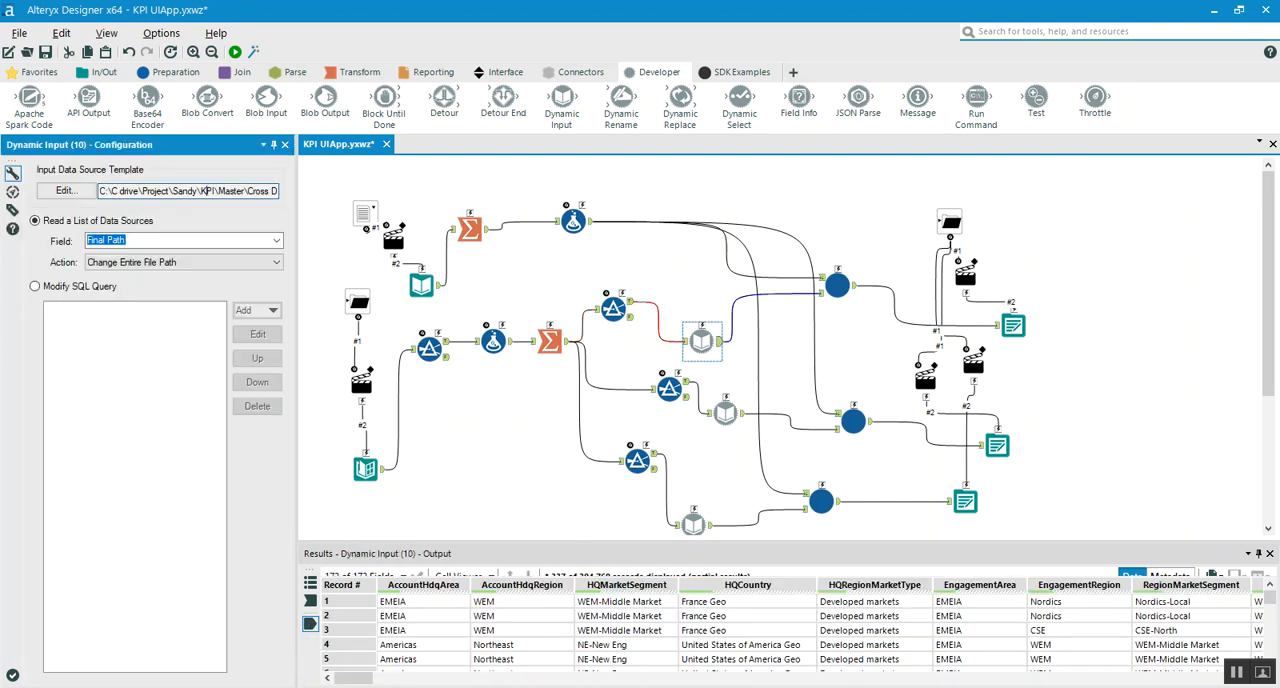
key(End)
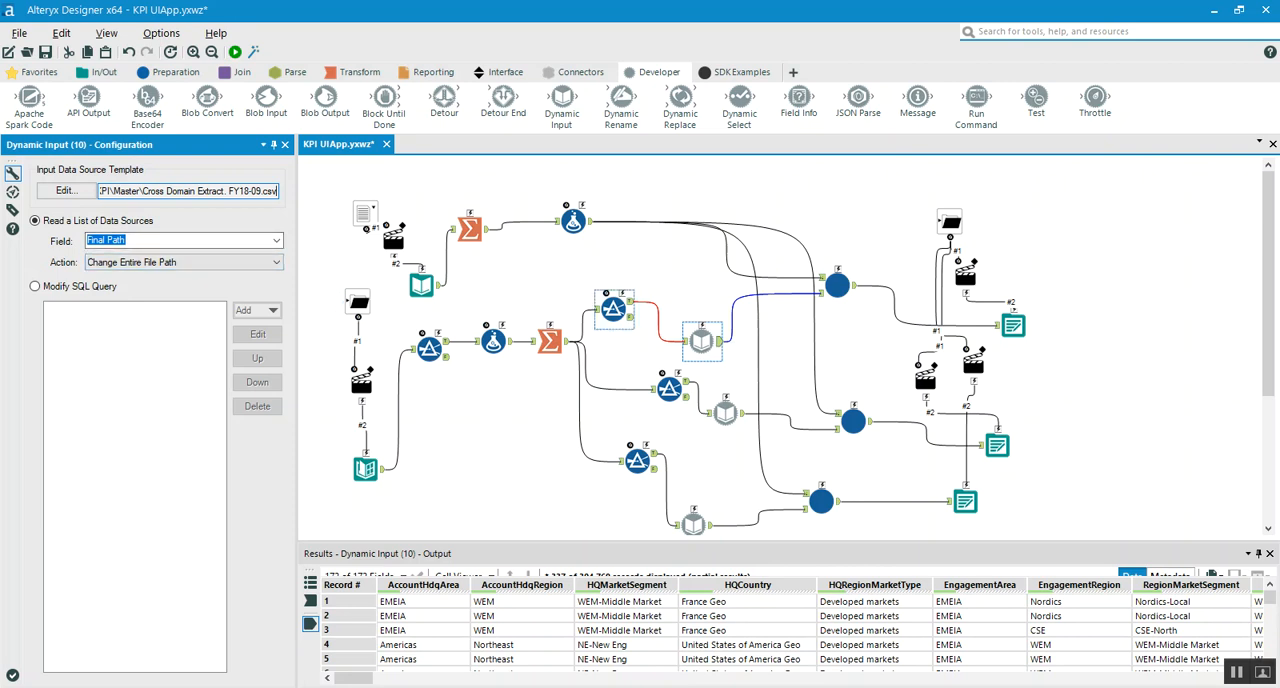
Compare the Master filter with its Dynamic Input tool and view the action options for the Final Path field
click(613, 308)
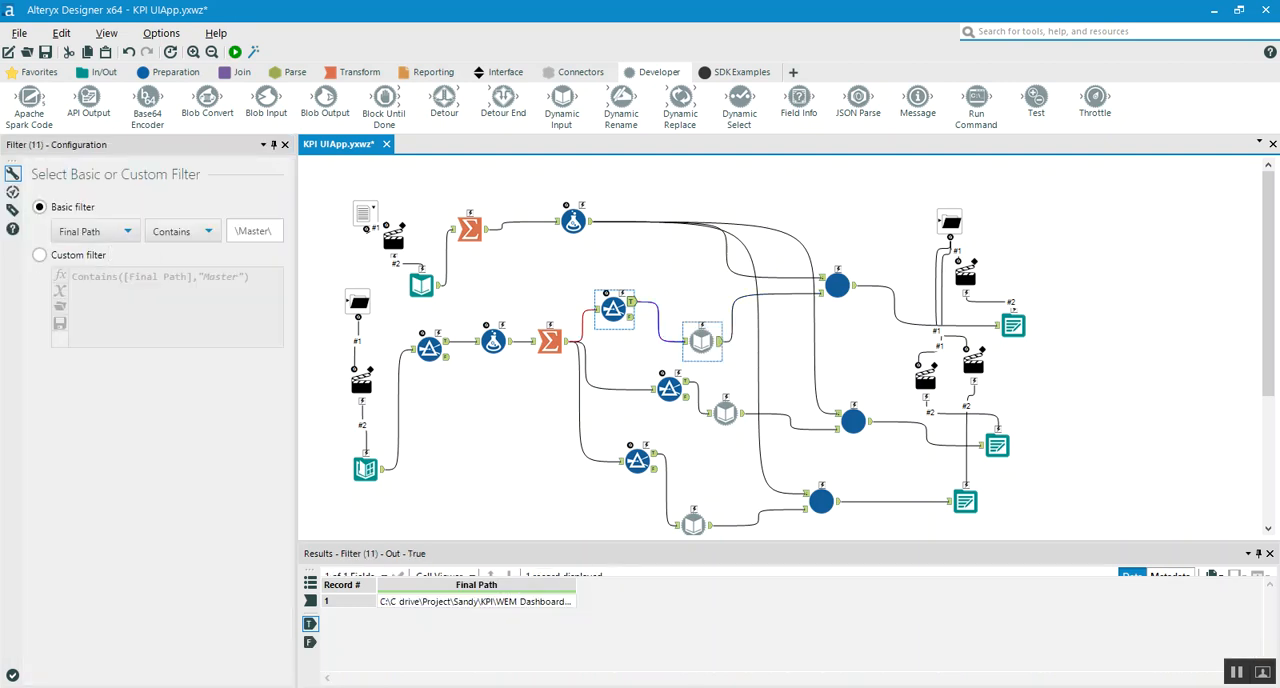
click(702, 341)
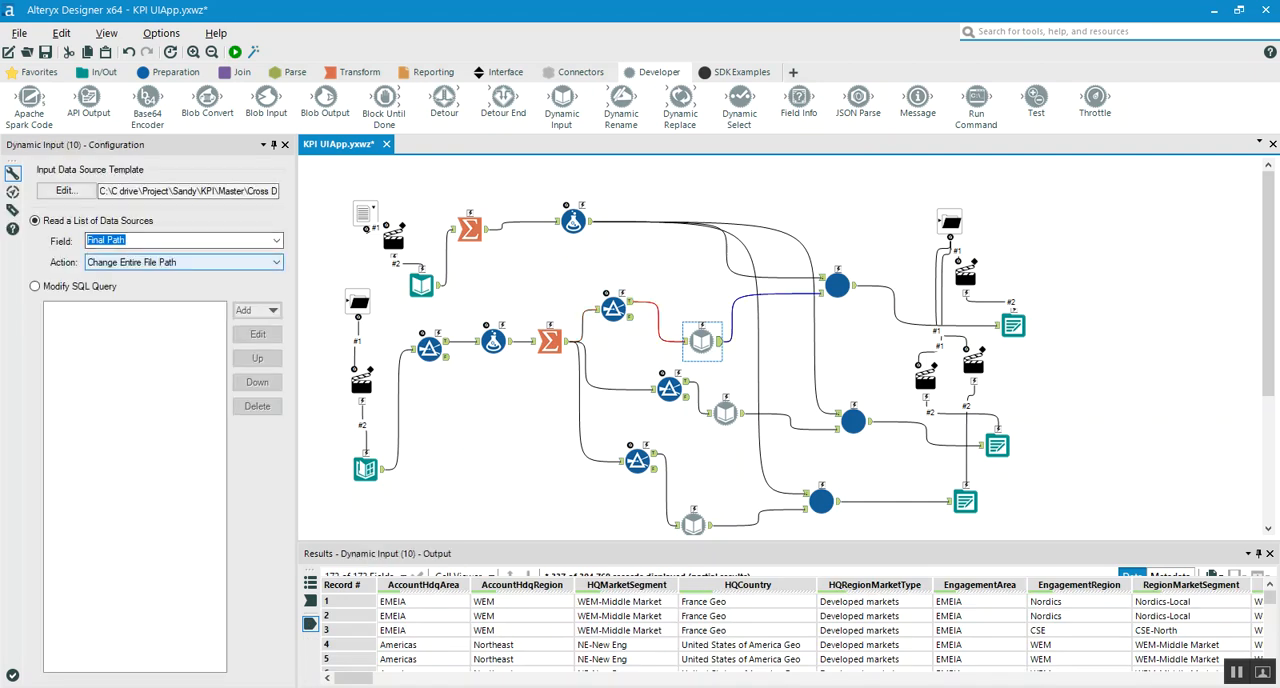
click(276, 262)
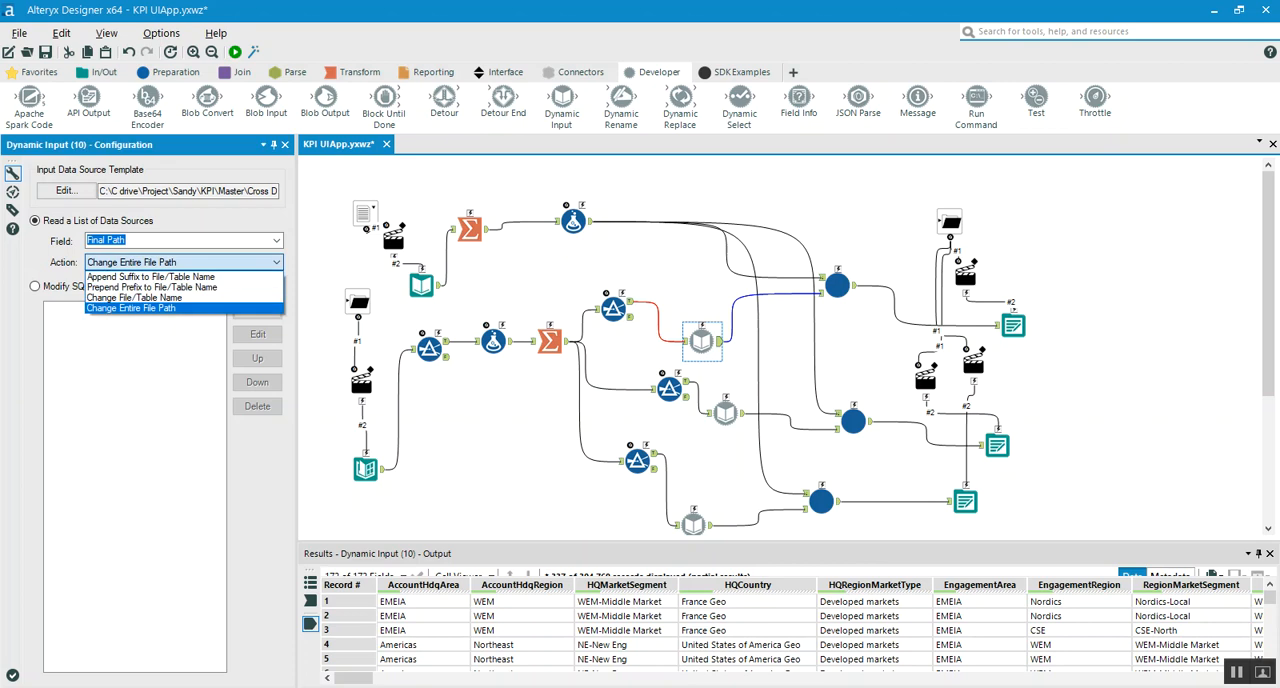
click(276, 262)
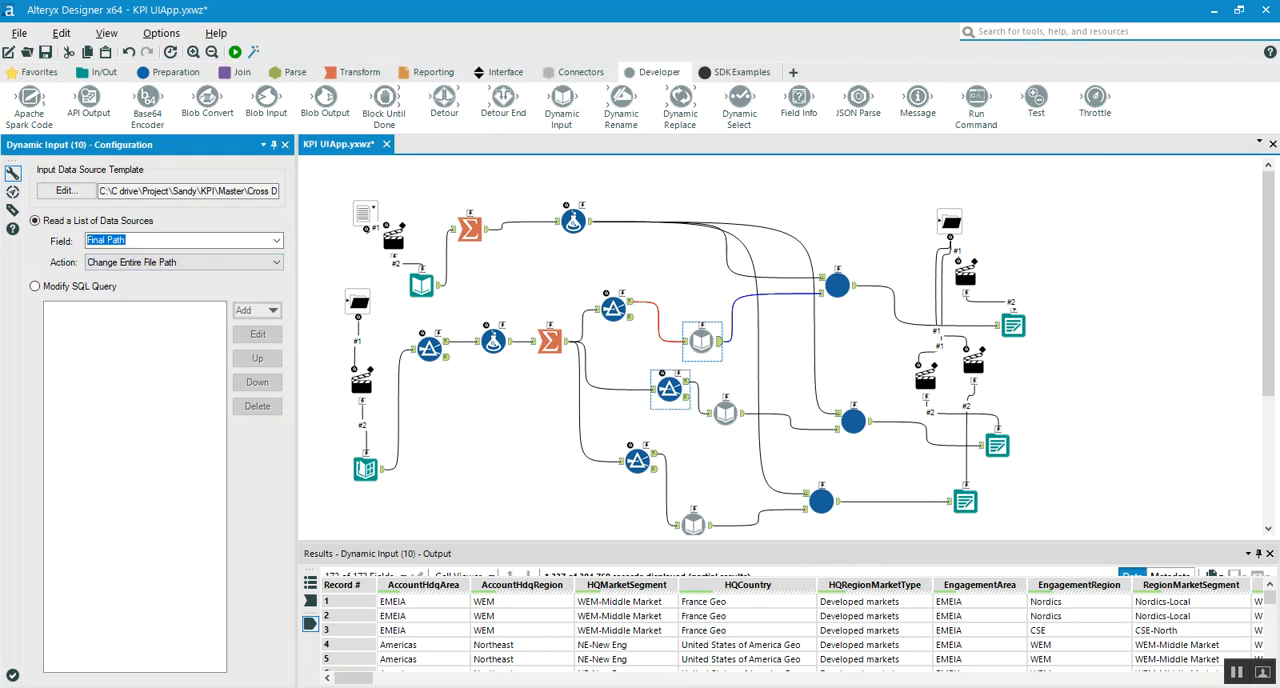
Inspect the data source templates and Final Path settings of the Dynamic Input tools on the Pipeline and Revenue branches
click(669, 389)
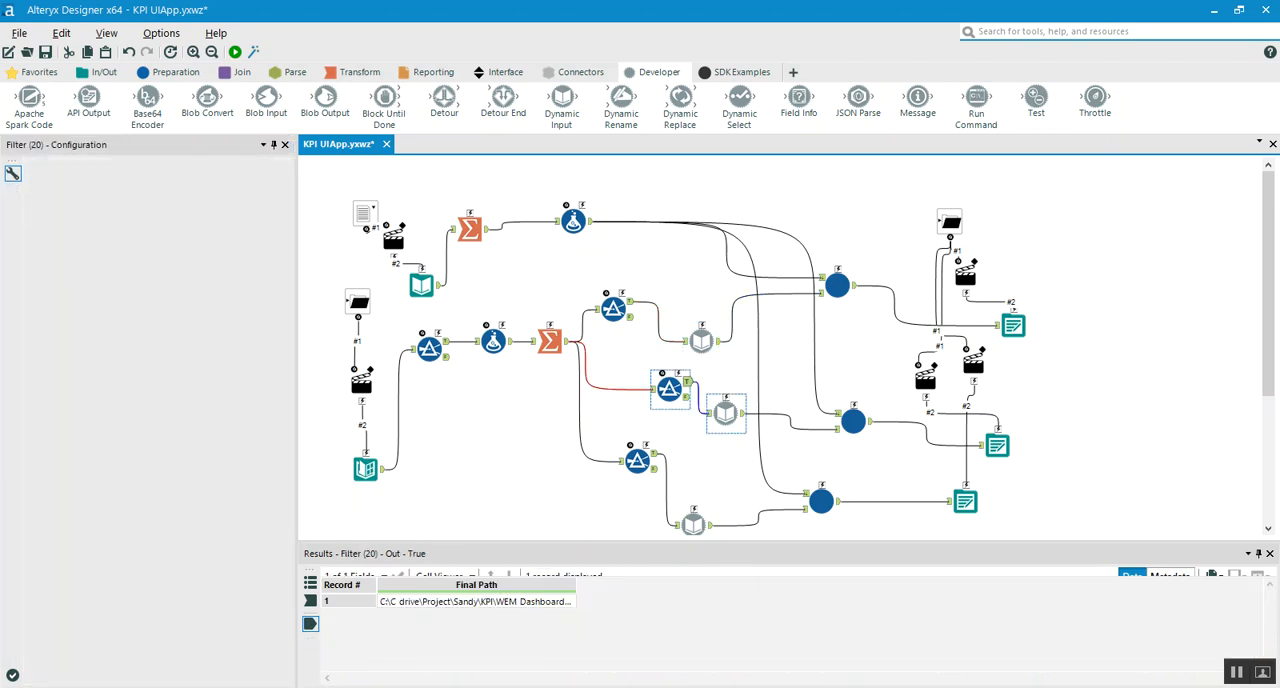
click(725, 412)
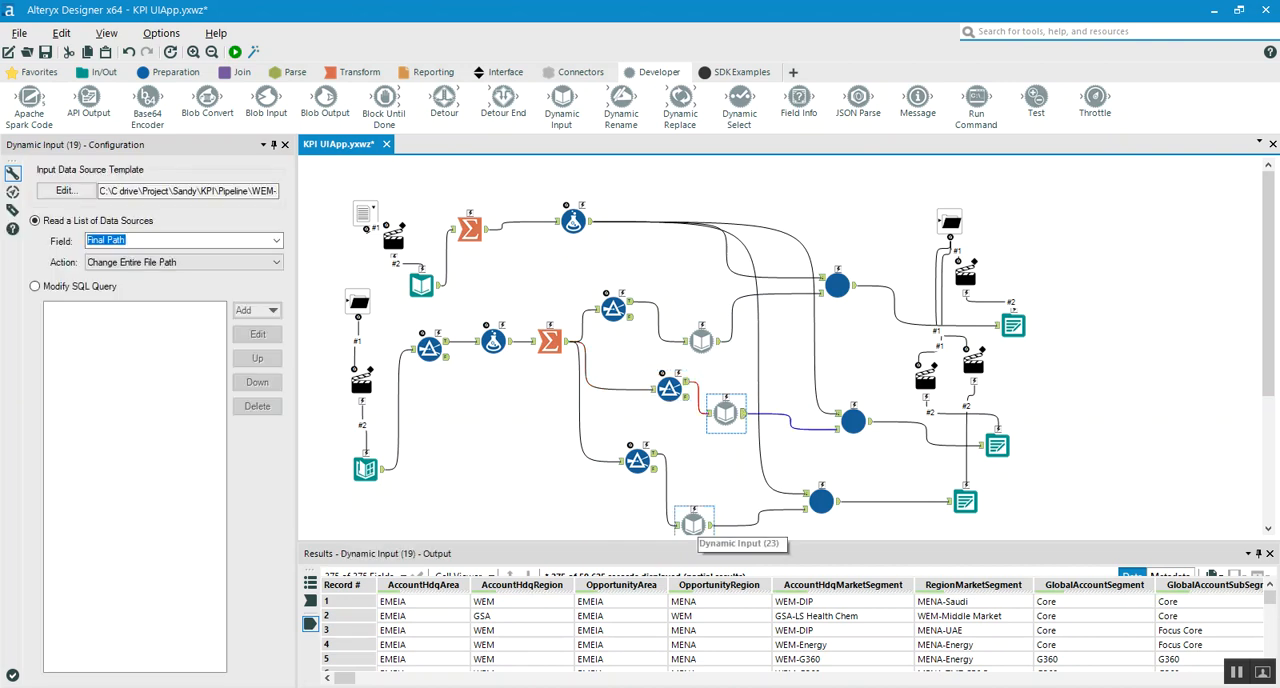
click(701, 341)
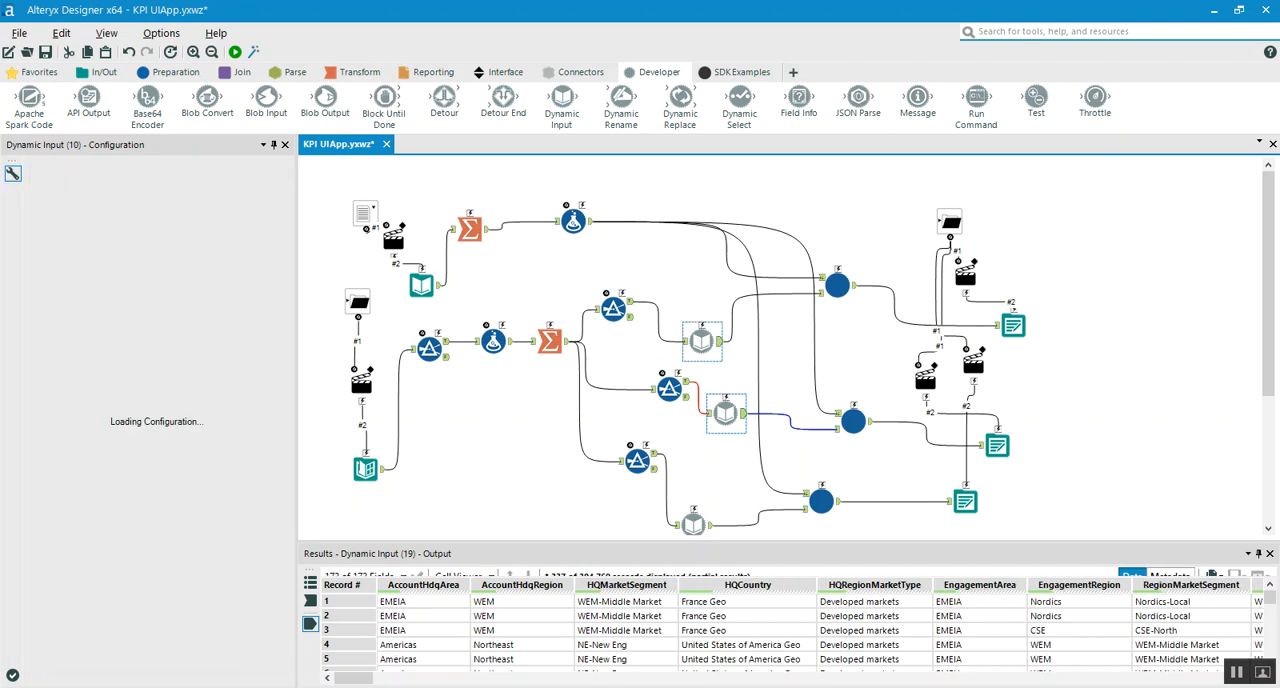
click(726, 413)
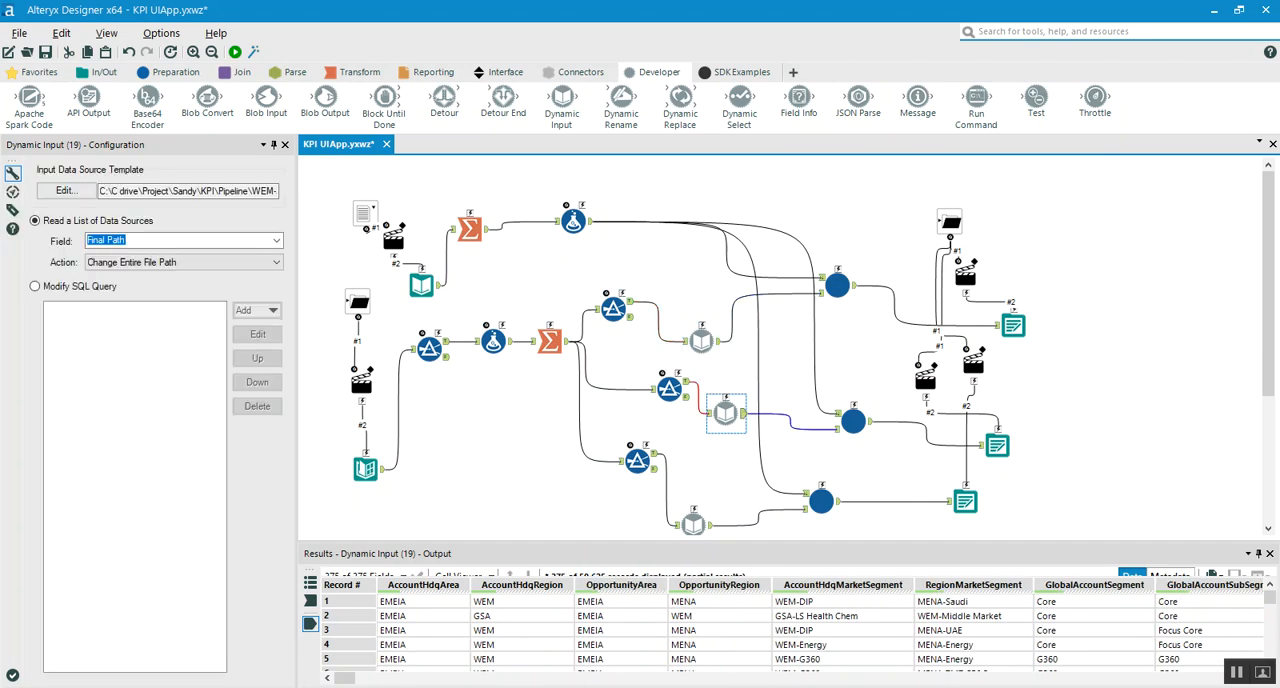
click(693, 523)
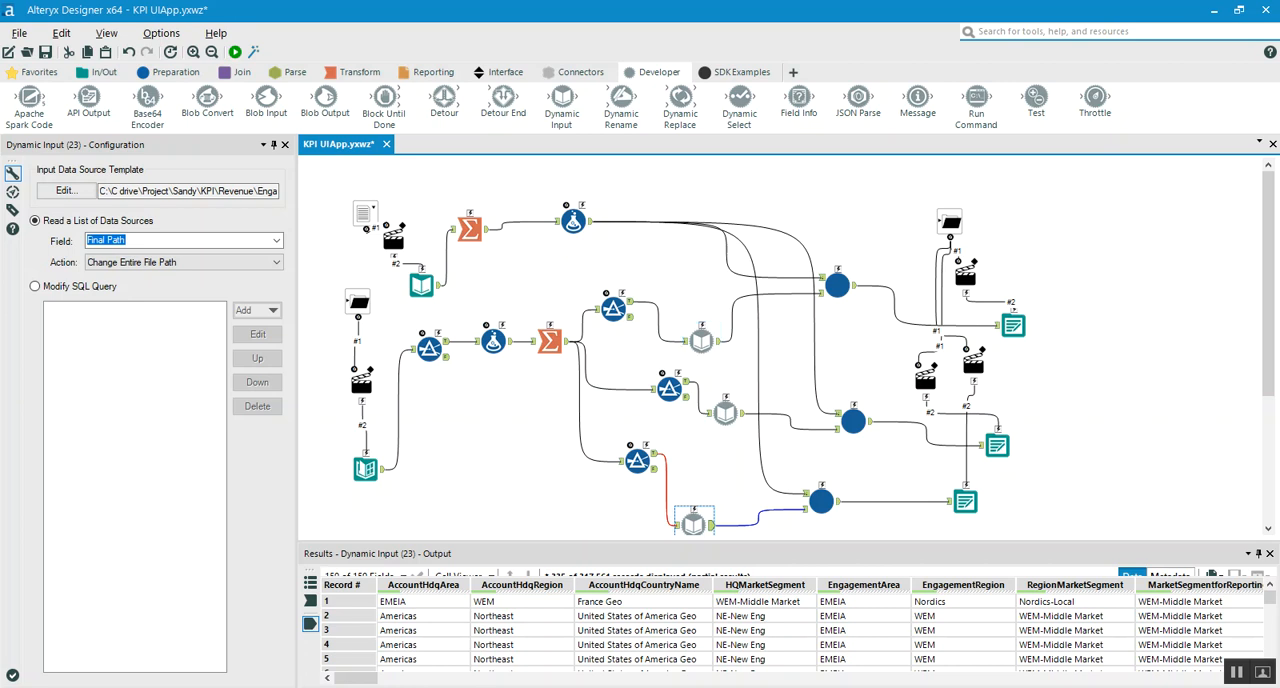
Review the account name Input Data tool and its Summarize tool, widening the Concat_AccountName result column to read the full string
click(422, 286)
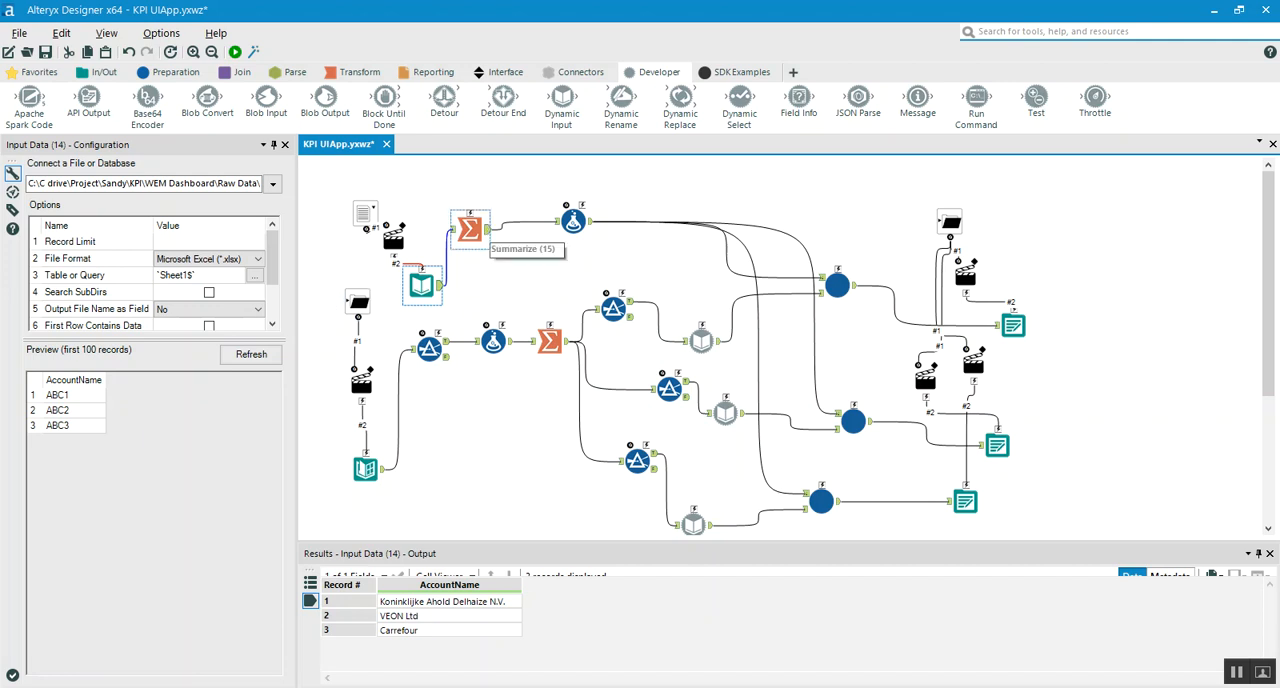
click(469, 229)
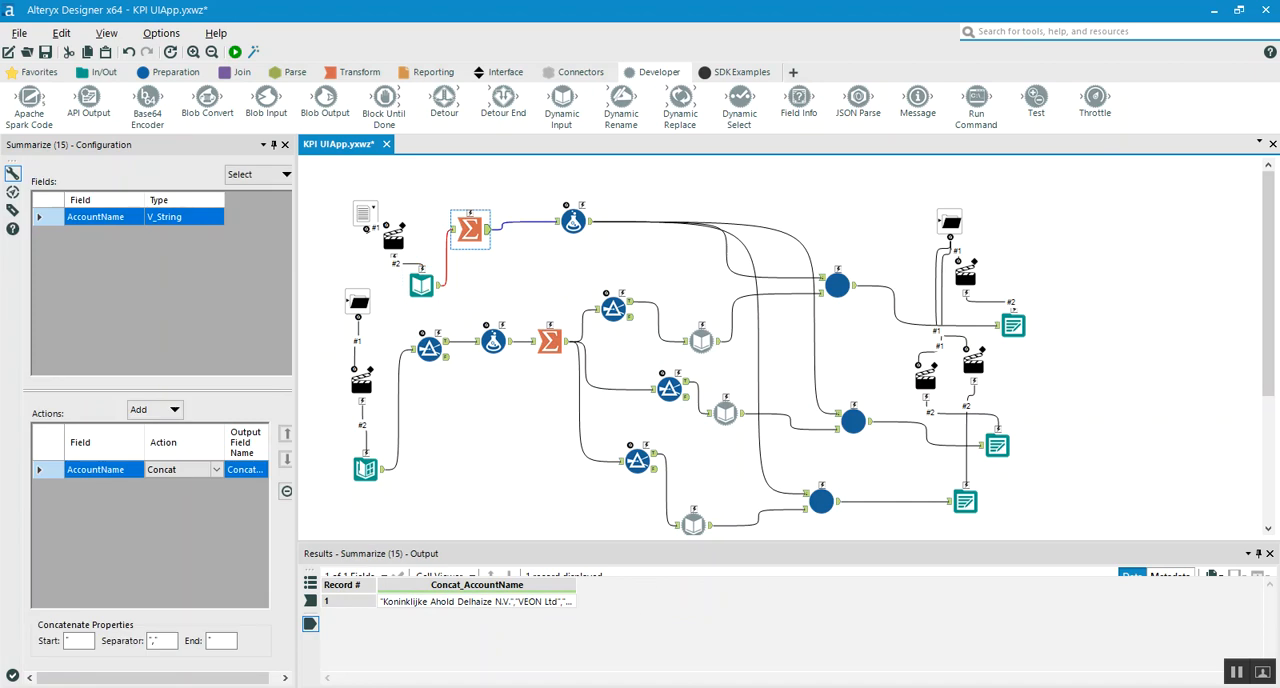
drag(576, 585, 715, 585)
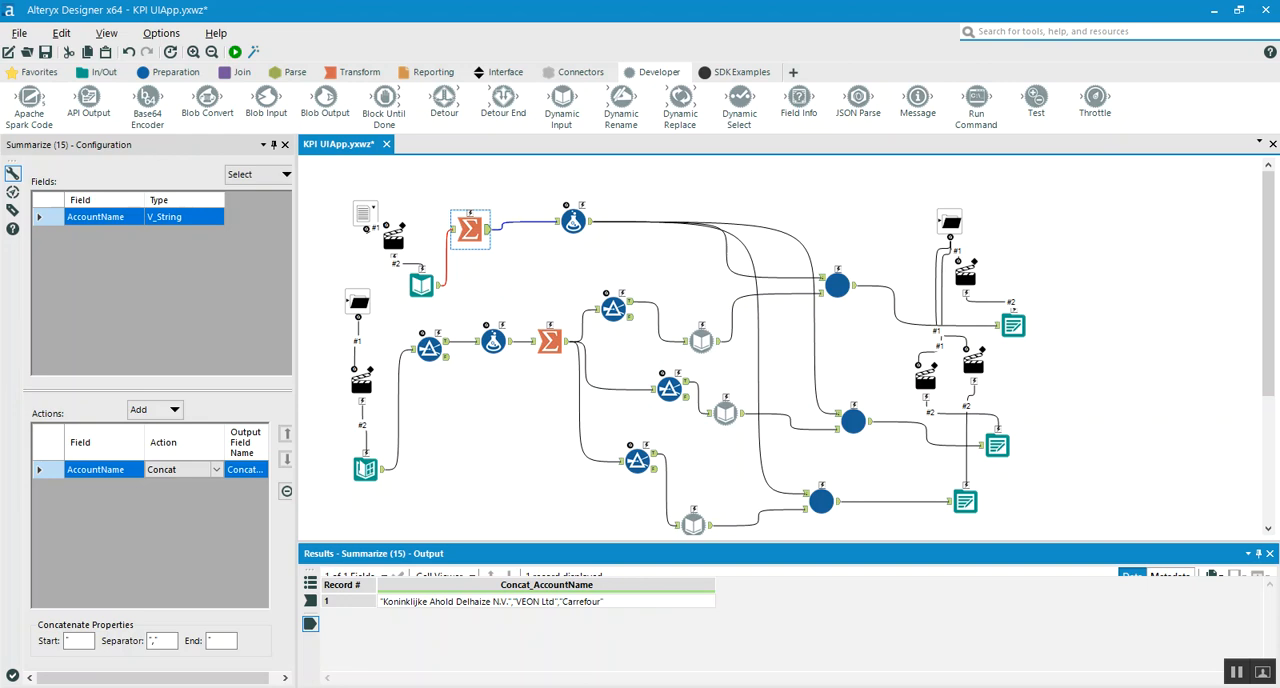
click(469, 230)
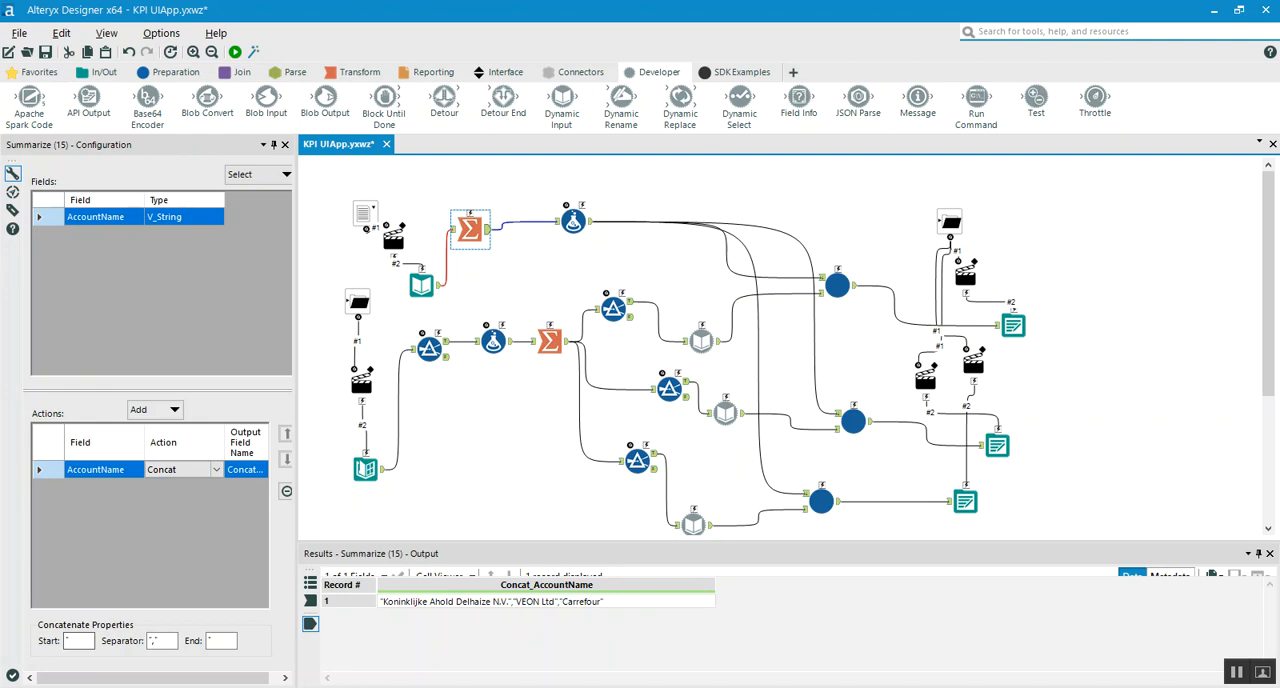
Widen the Summarize tool's configuration pane and examine the Start and Separator characters in its concatenate properties
drag(296, 590, 344, 590)
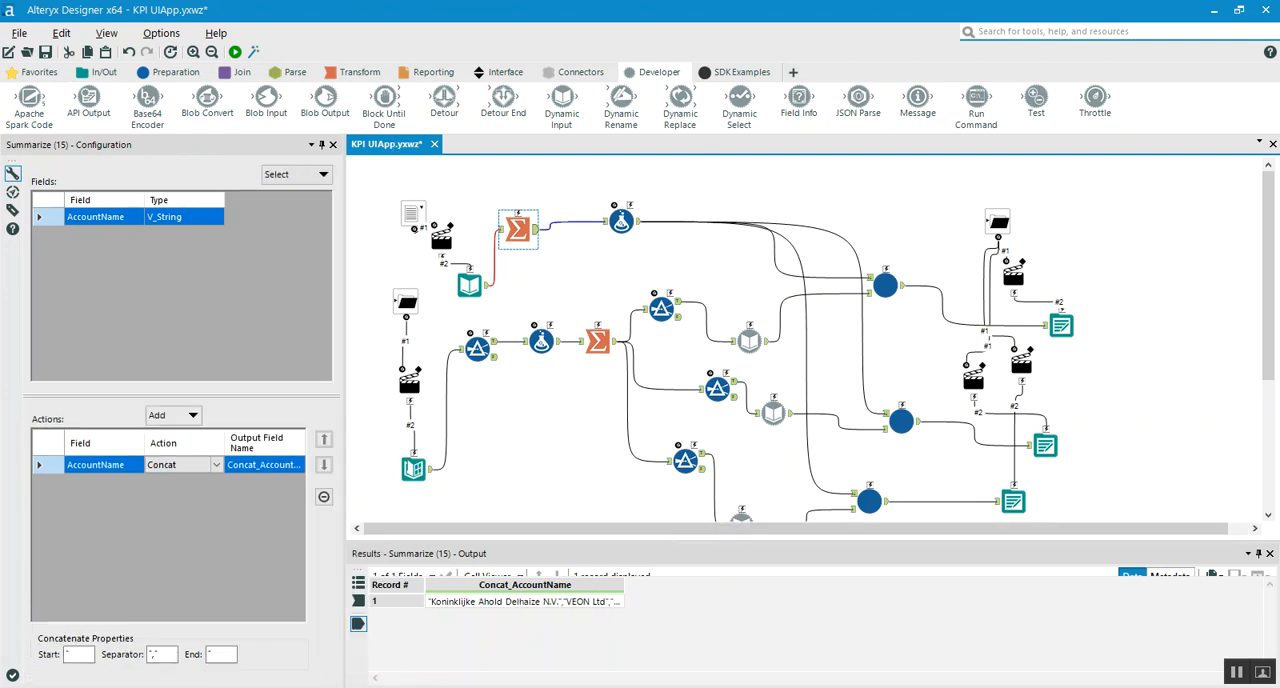
double_click(76, 655)
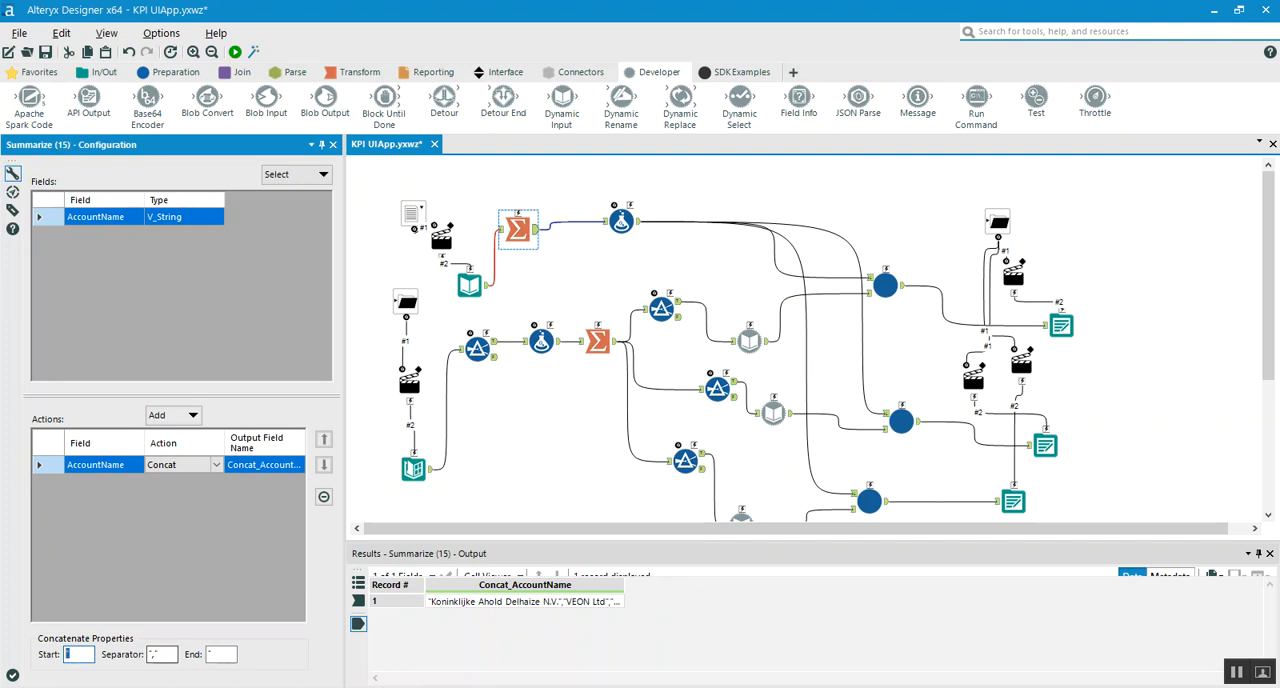
key(Tab)
text(",")
Locate Account Name.xlsx in the Raw Data folder and switch to that workbook in Excel
key(alt+Tab)
click(199, 168)
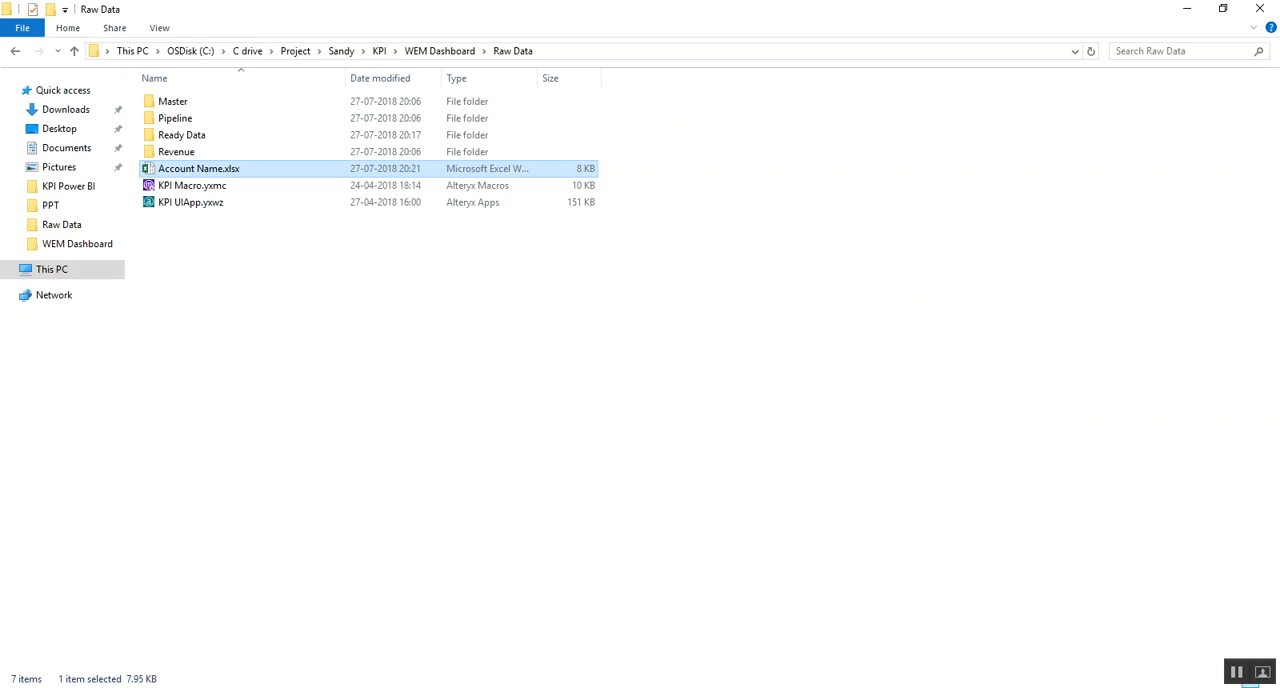
key(alt+Tab)
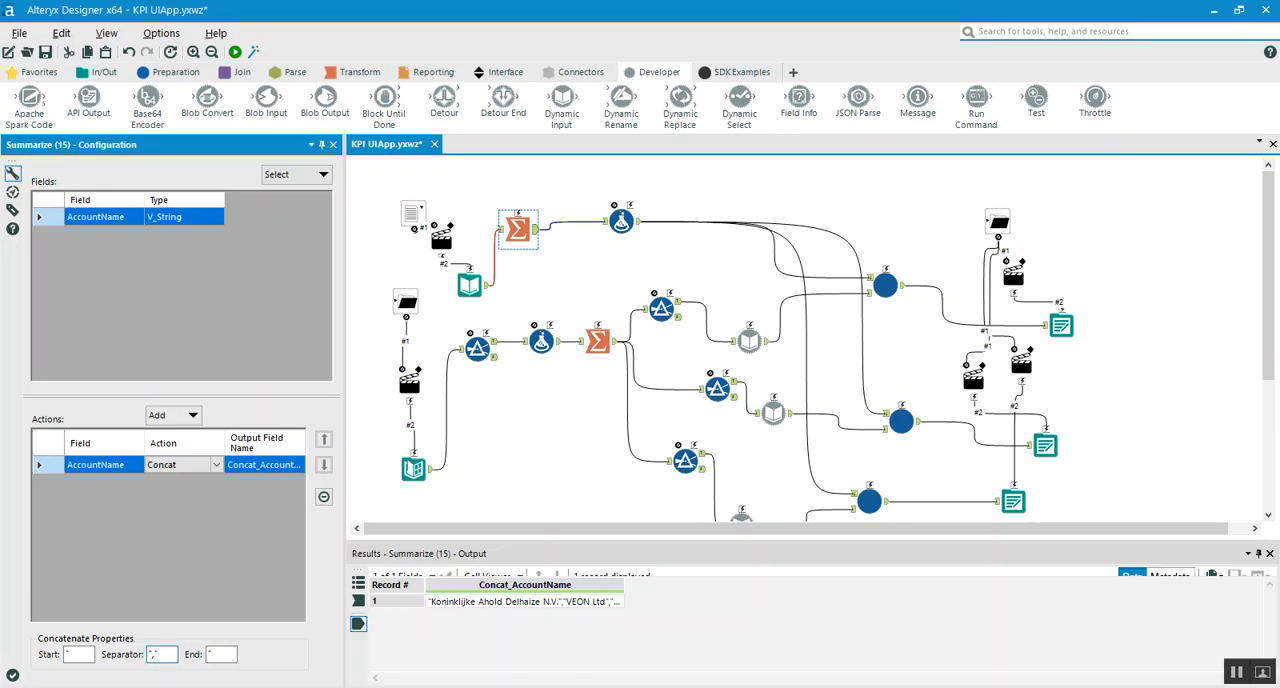
key(alt+Tab)
click(254, 206)
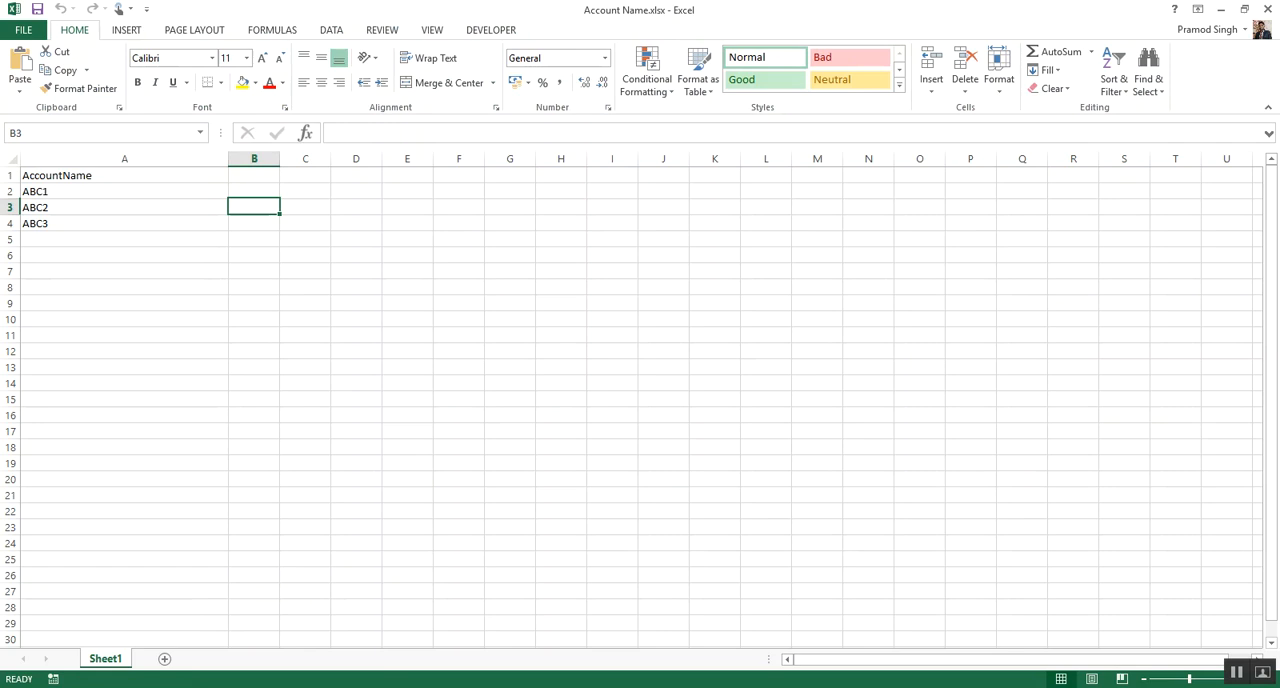
Enter "ABC1","ABC2","ABC3" in cell C2 as a sample of the concatenated string and widen column C to fit it
key(Up)
key(Right)
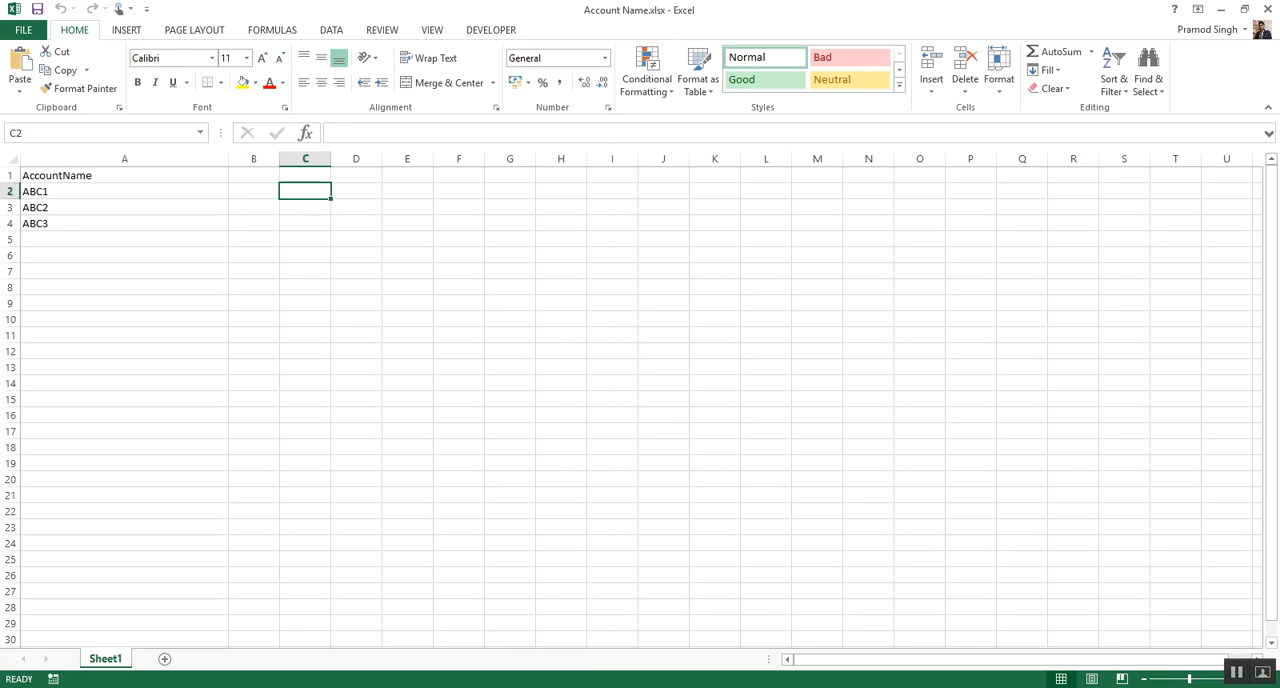
text(")
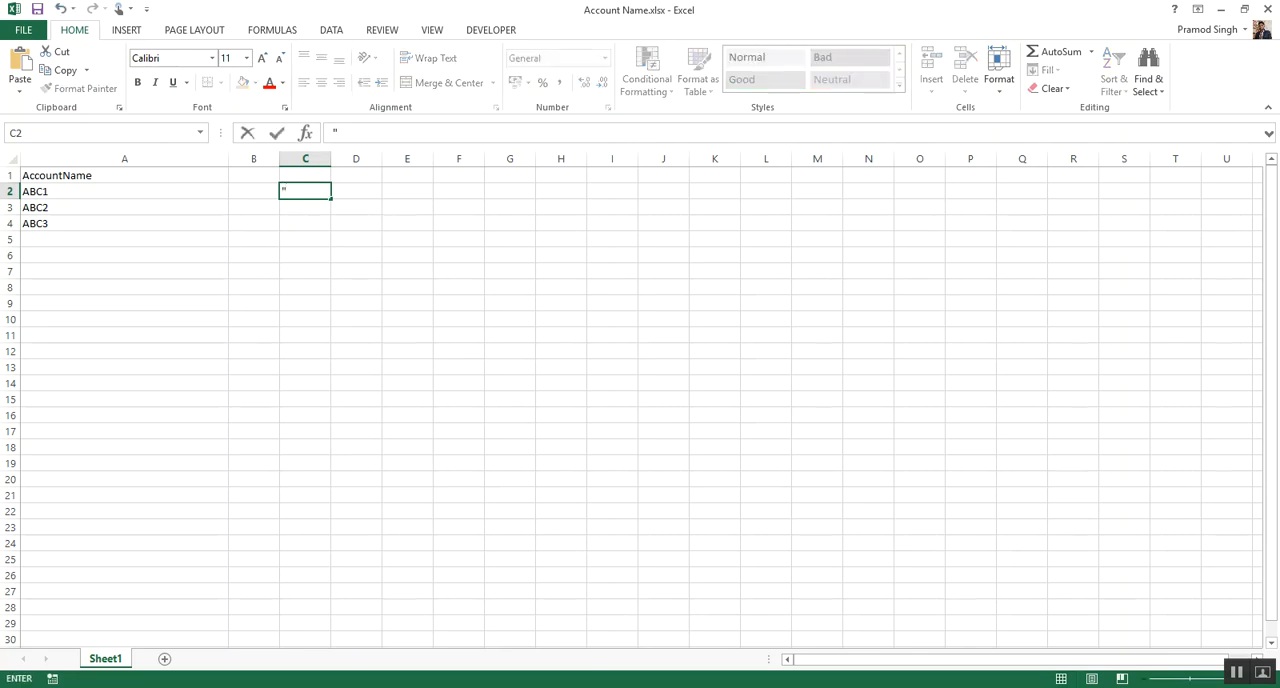
text(ABC1","ABC2",ABC)
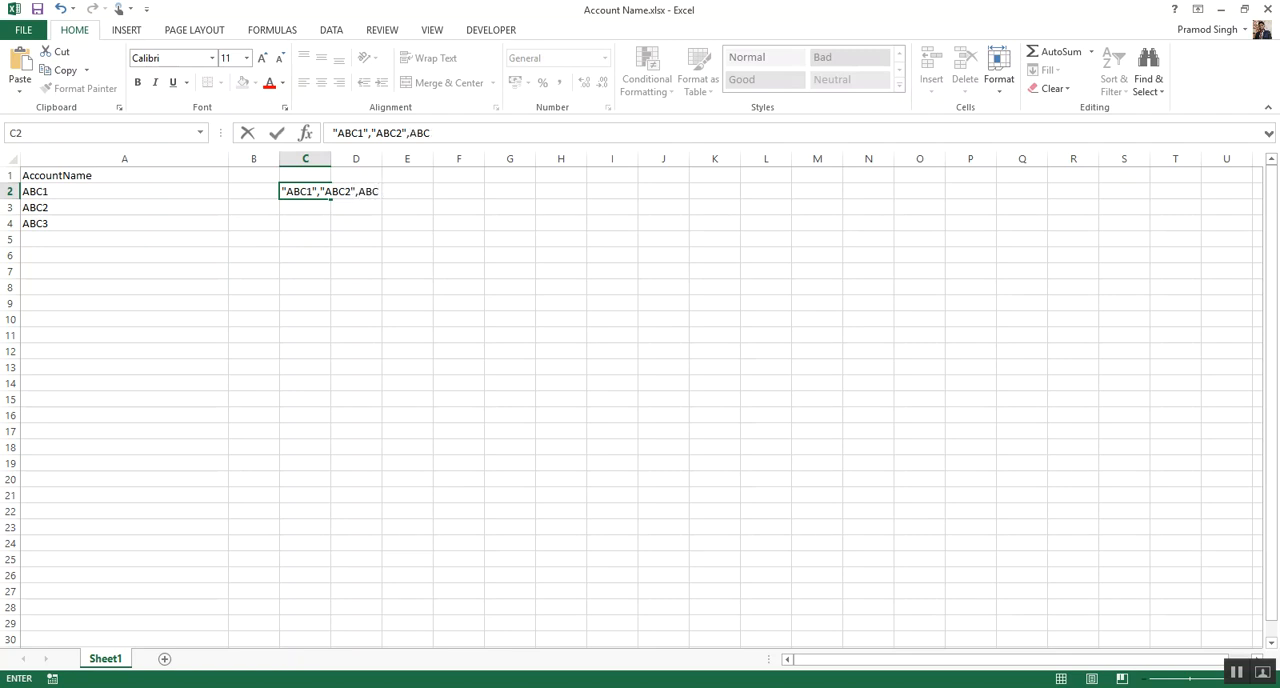
text(3")
click(359, 191)
text(")
key(Return)
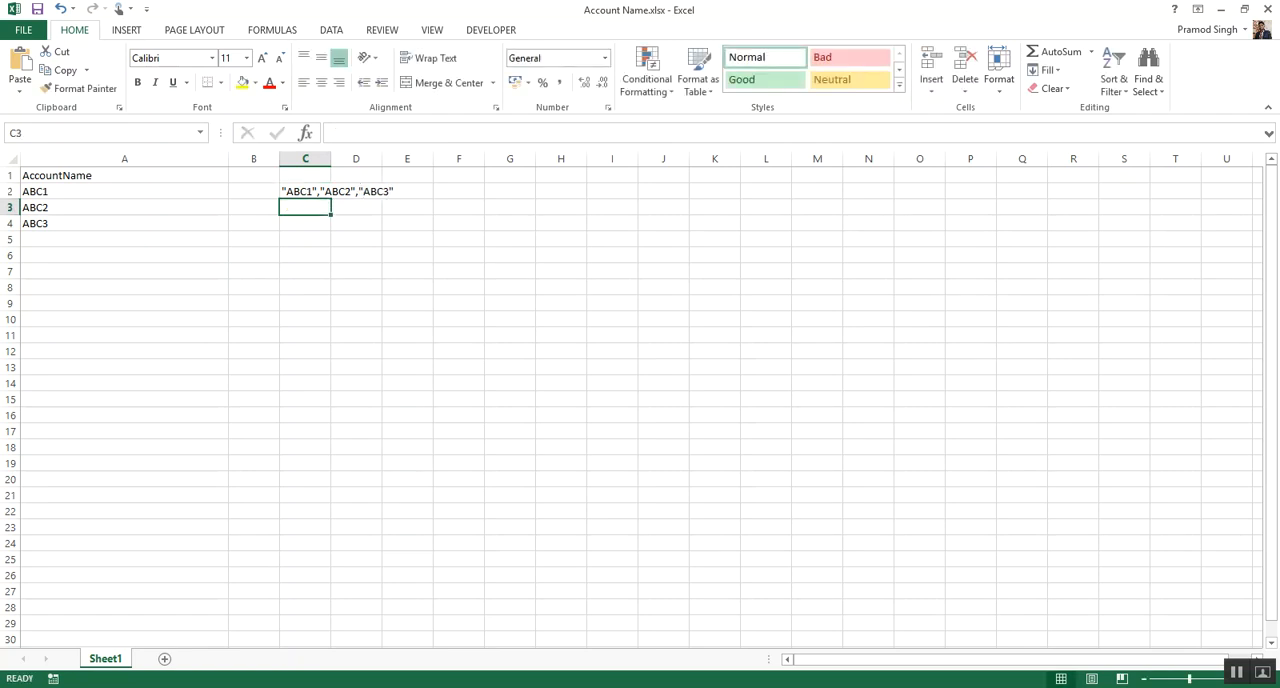
drag(331, 159, 467, 159)
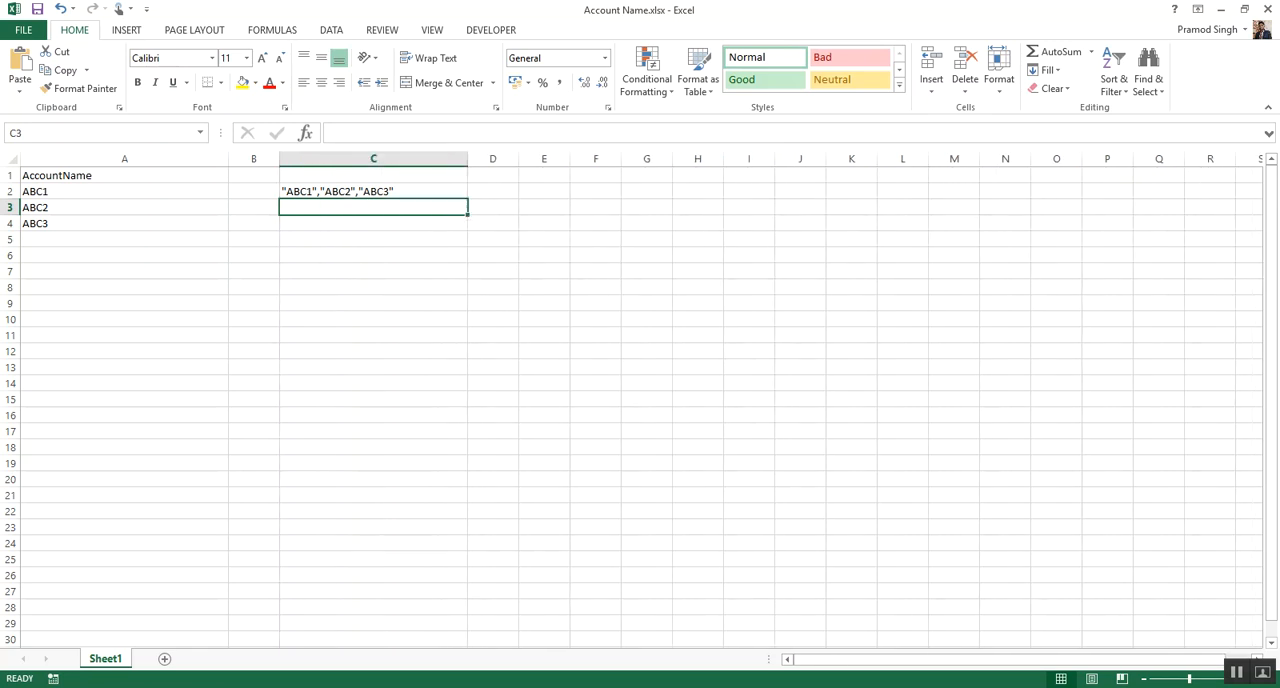
click(373, 191)
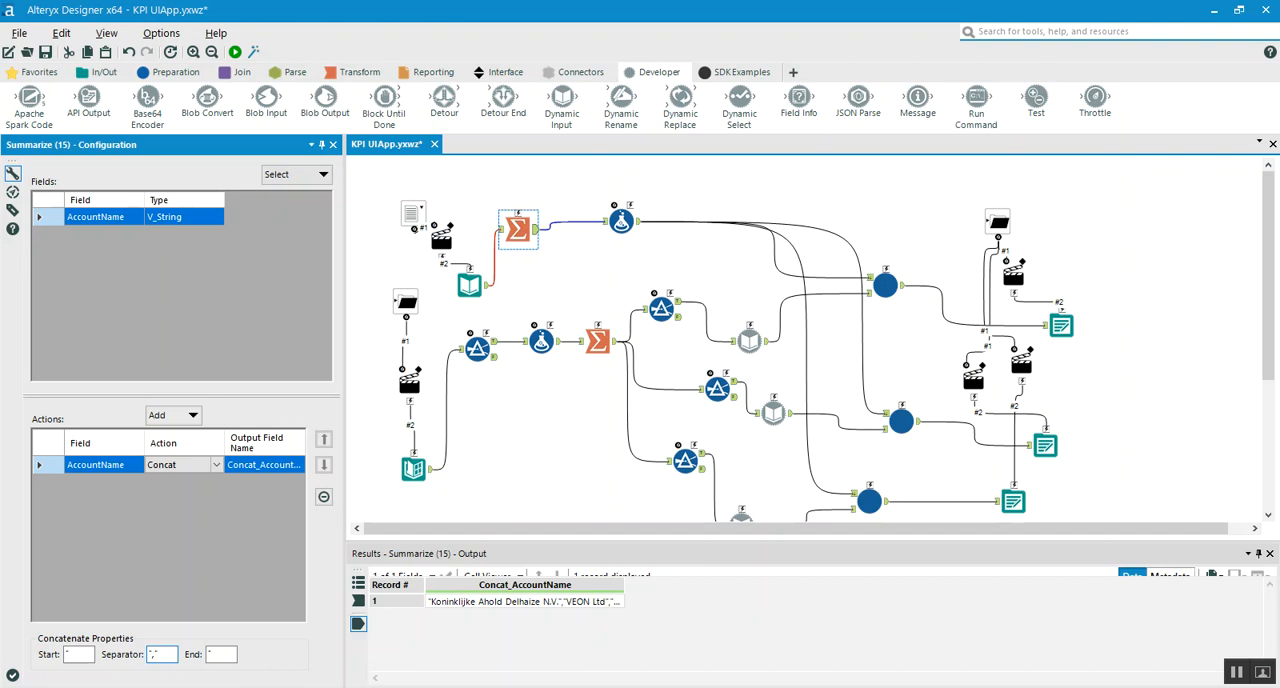
In Alteryx Designer, inspect the Formula tool's AccountName expression that wraps Concat_AccountName in parentheses
click(621, 221)
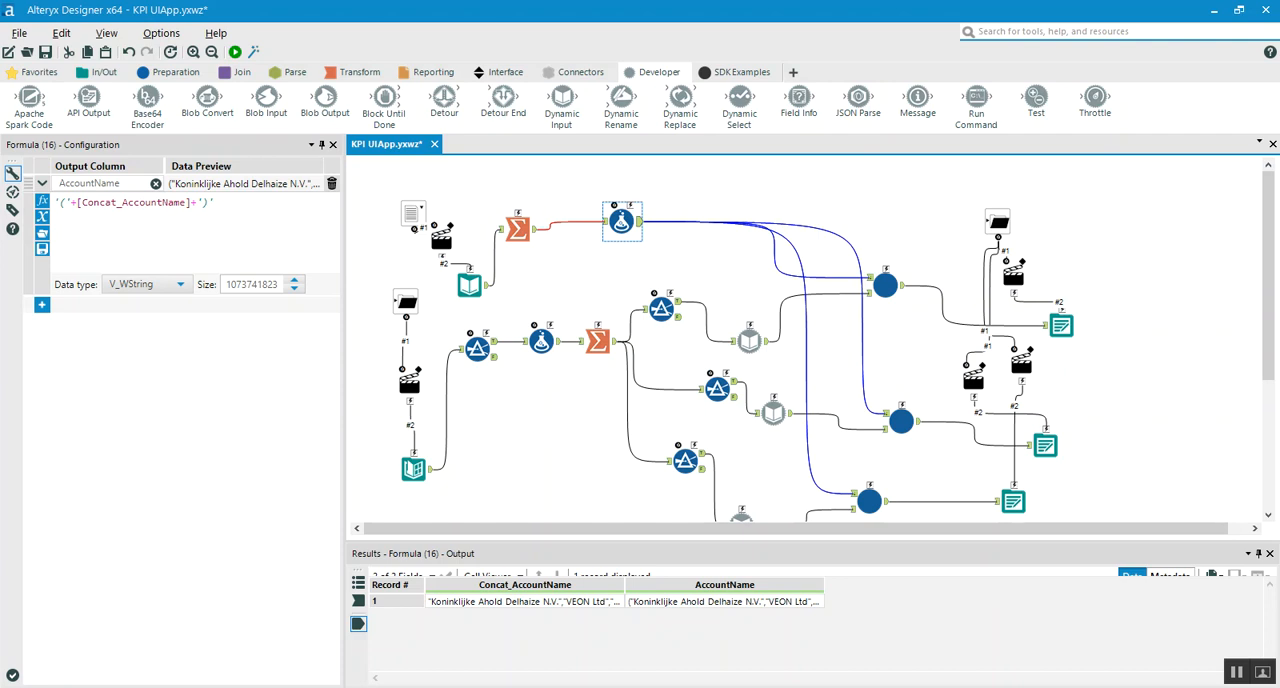
click(57, 202)
drag(214, 202, 203, 202)
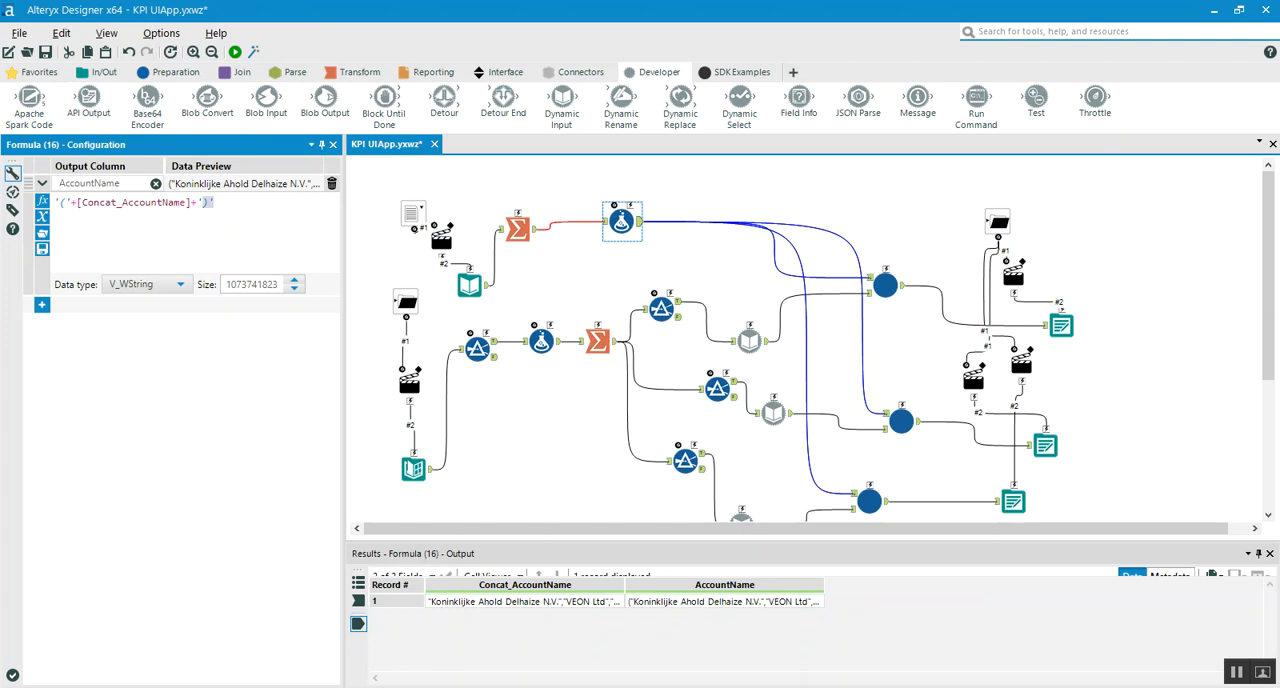
In the Account Name.xlsx workbook in Excel, enclose the sample string in cell C2 in parentheses to give ("ABC1","ABC2","ABC3")
key(alt+Tab)
click(373, 207)
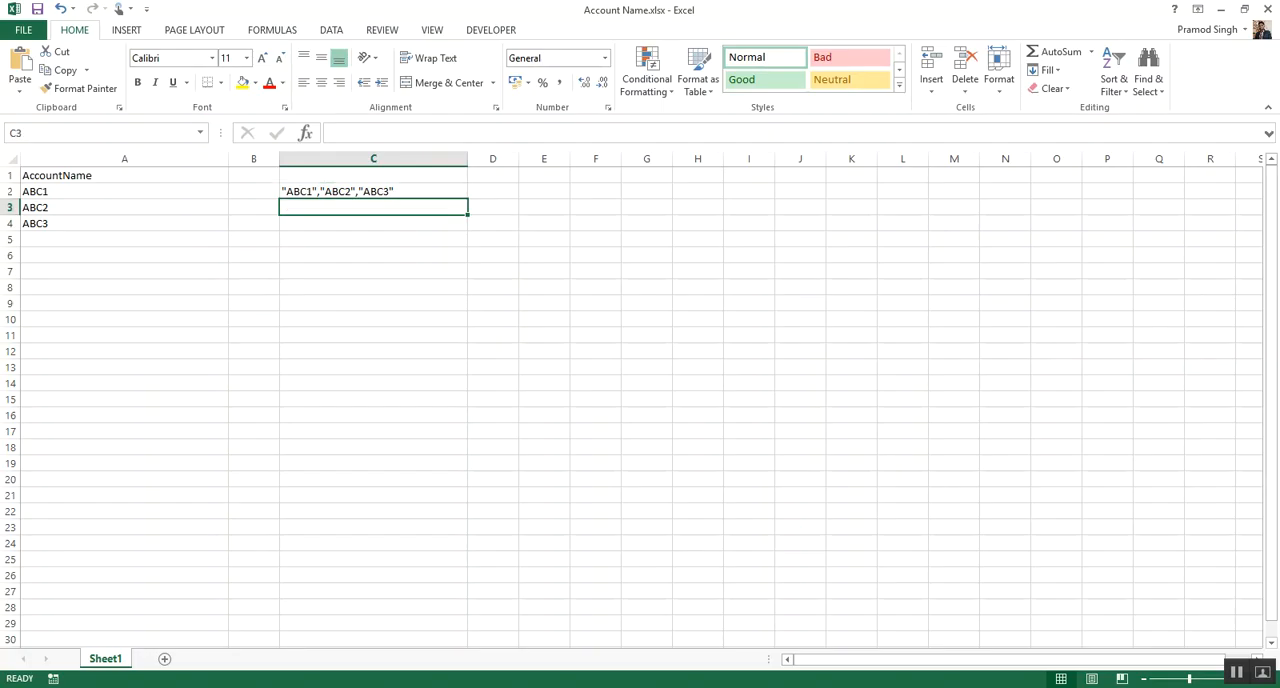
text(=)
key(Escape)
key(Up)
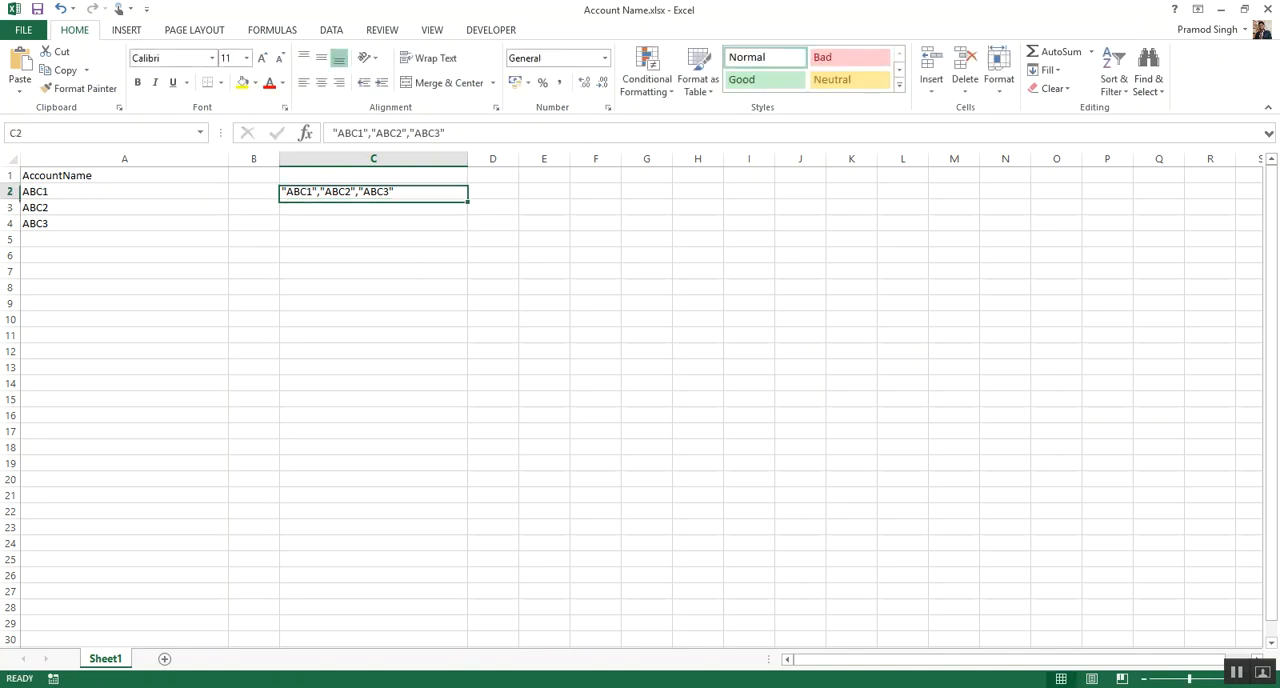
click(333, 132)
text({)
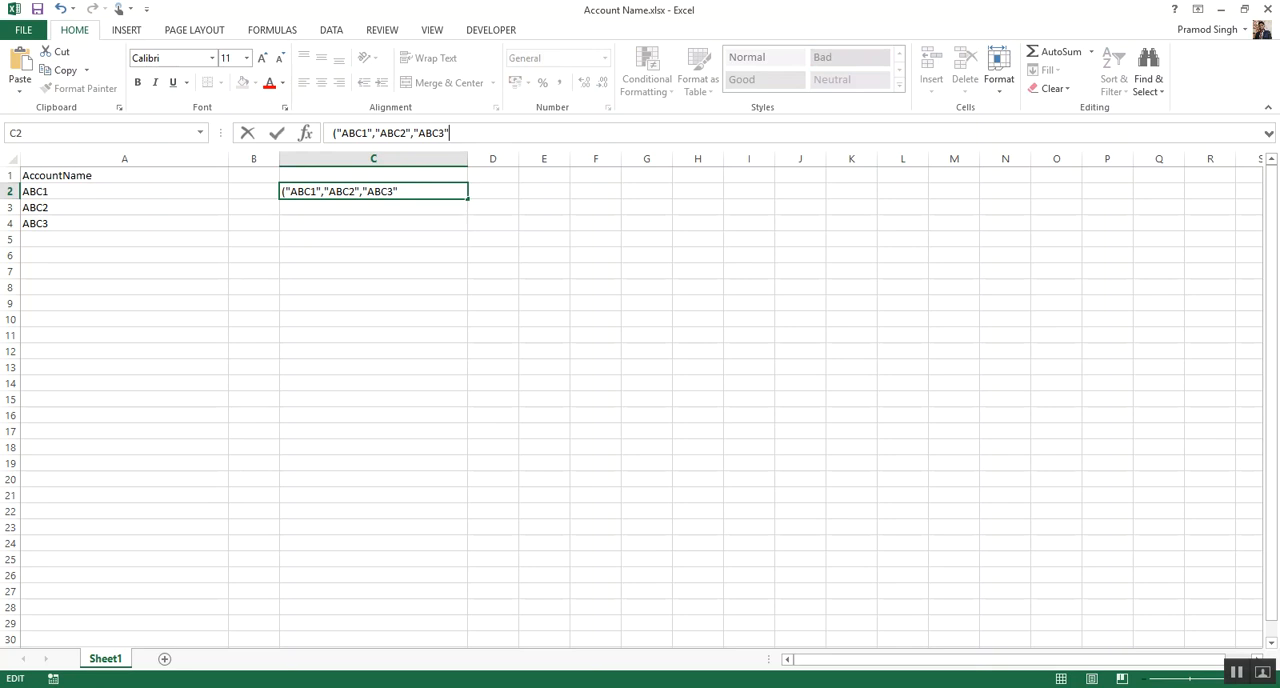
key(End)
text(})
key(Return)
click(420, 191)
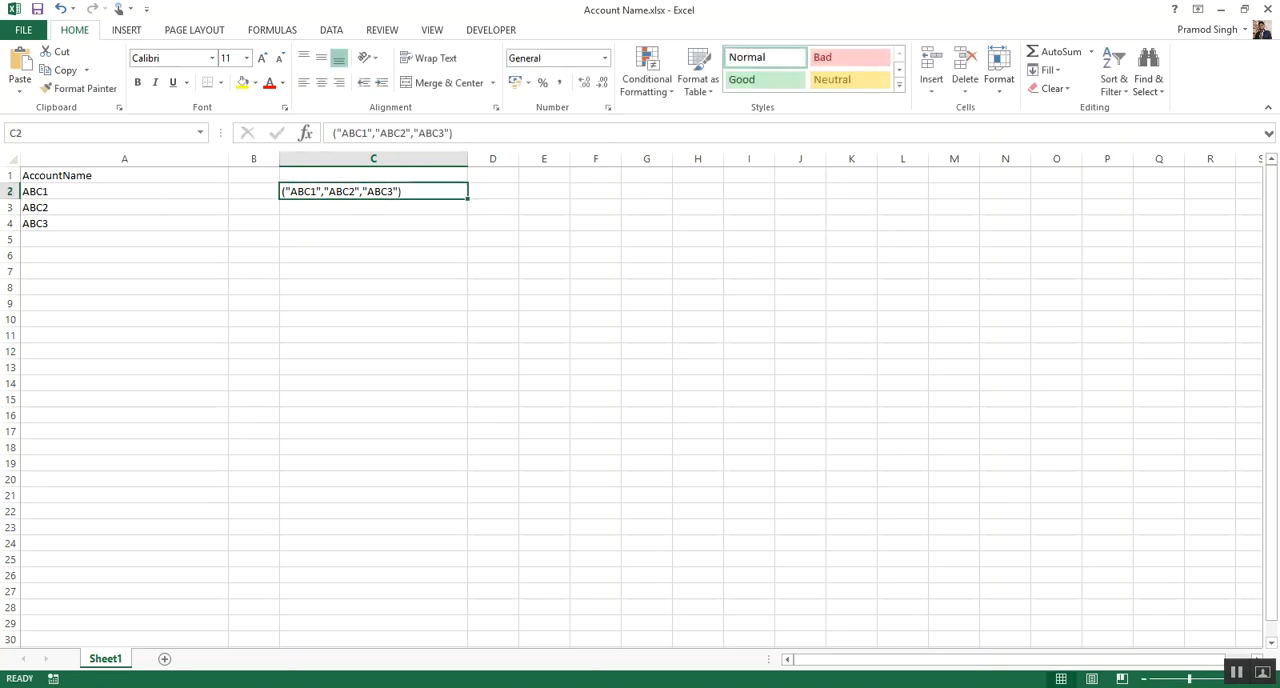
Compare the Formula tool's AccountName expression in Alteryx Designer with the bracketed sample in the Excel workbook's cell C2
key(alt+Tab)
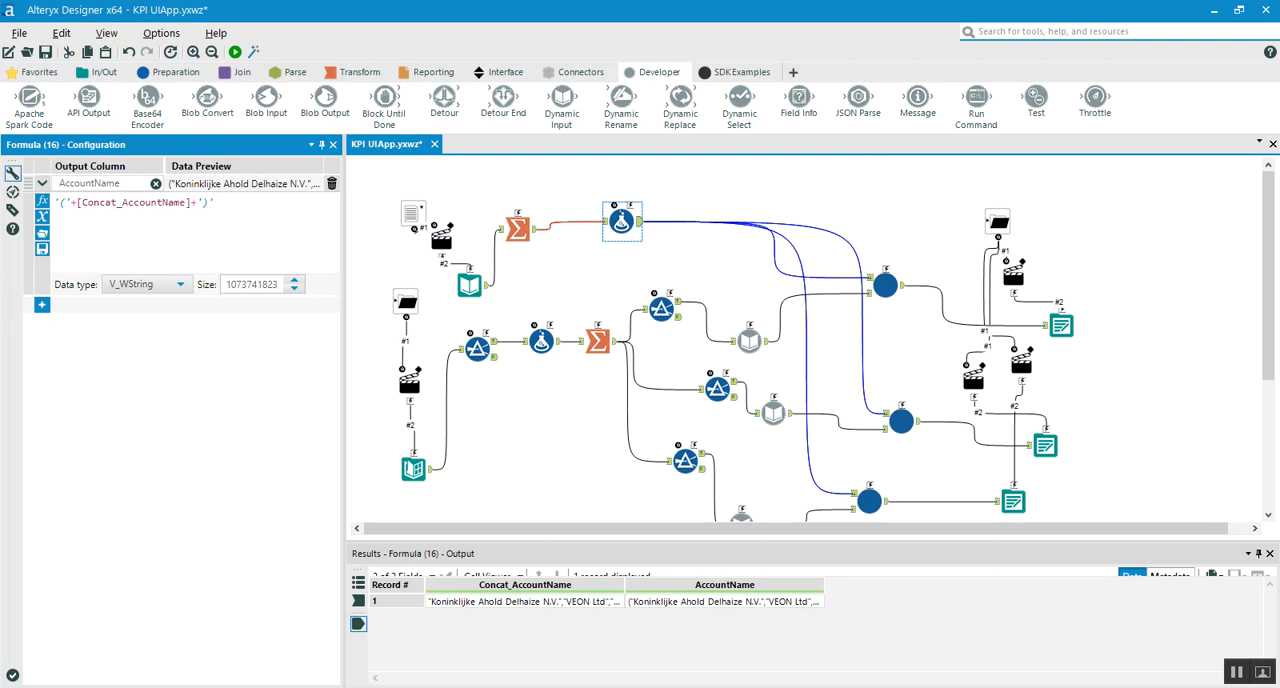
key(alt+Tab)
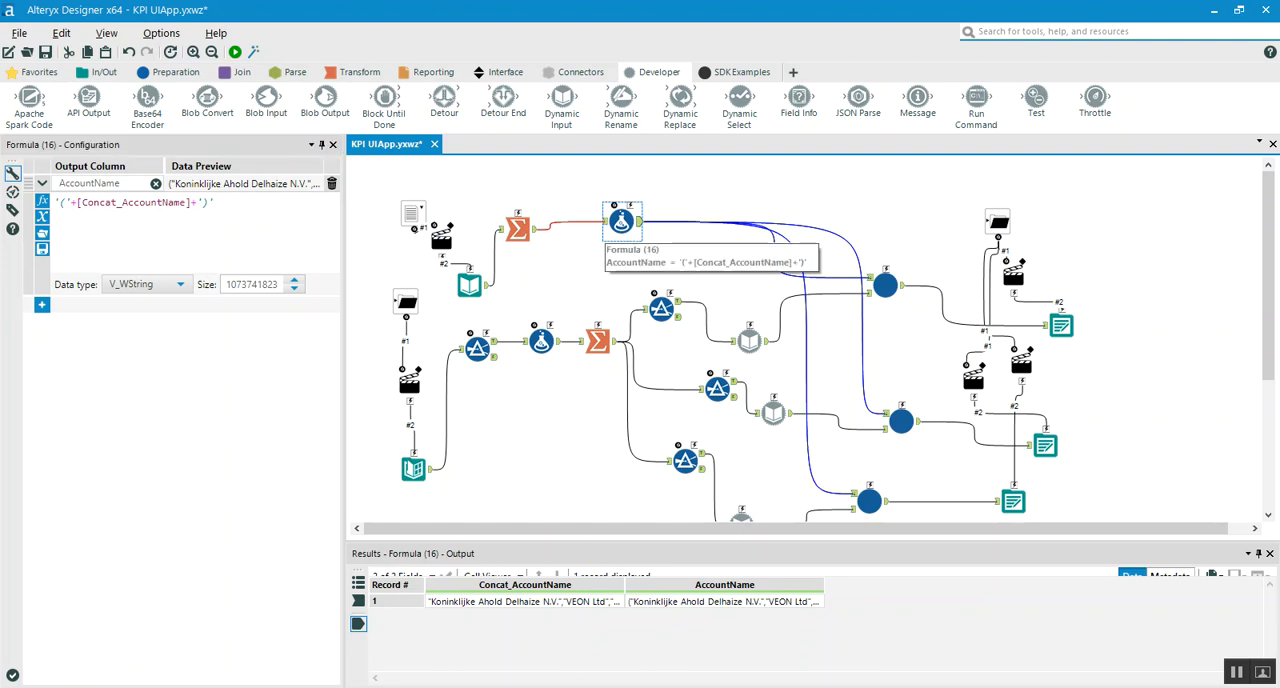
key(alt+Tab)
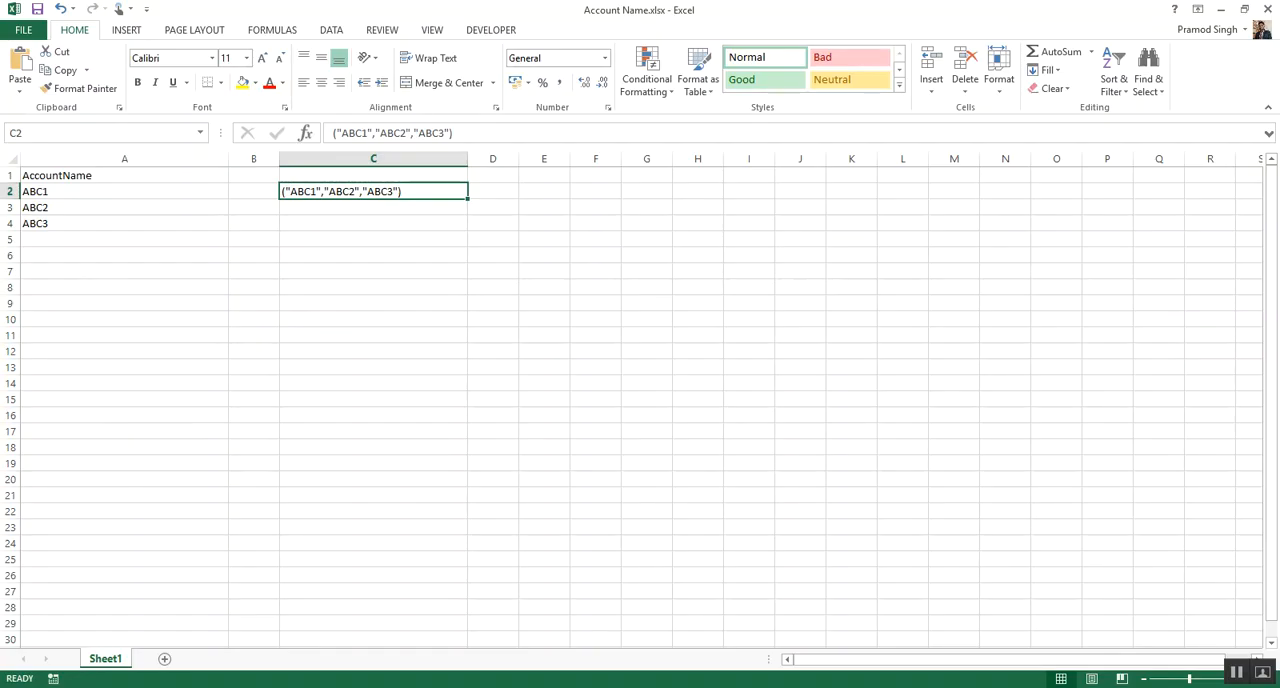
key(alt+Tab)
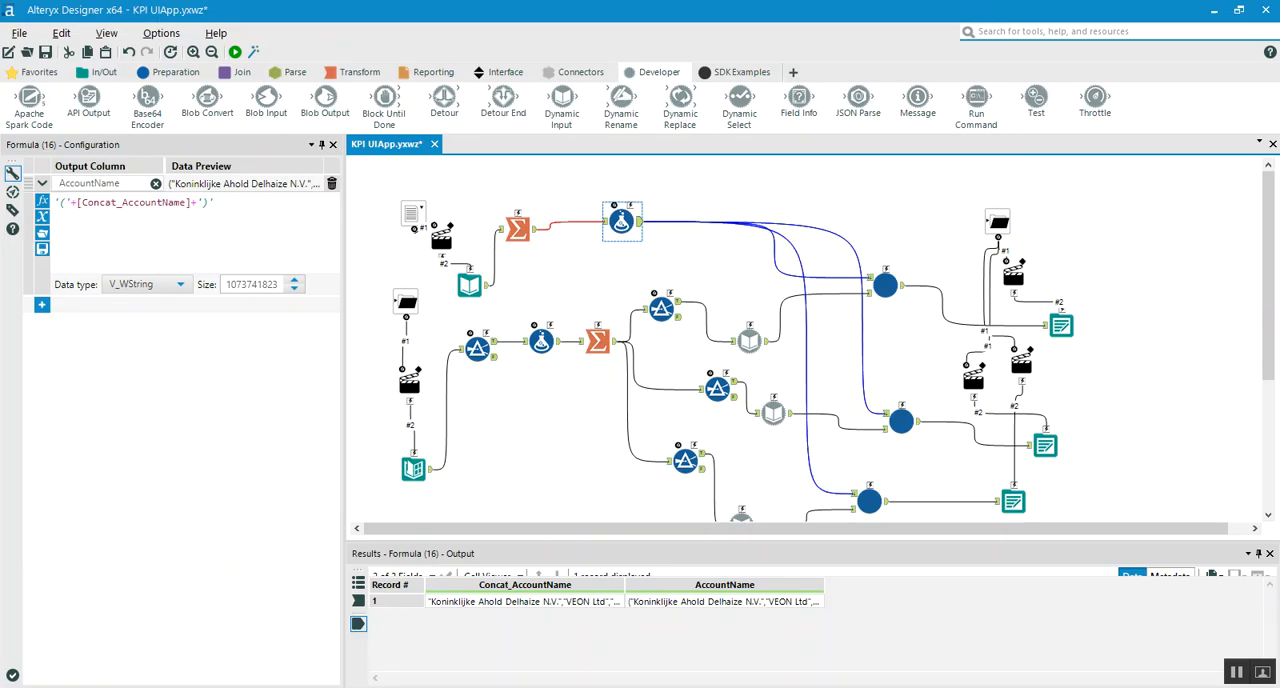
Inspect the configuration and output of the uppermost KPI Macro and of the middle Dynamic Input tool that feeds the second macro
click(885, 285)
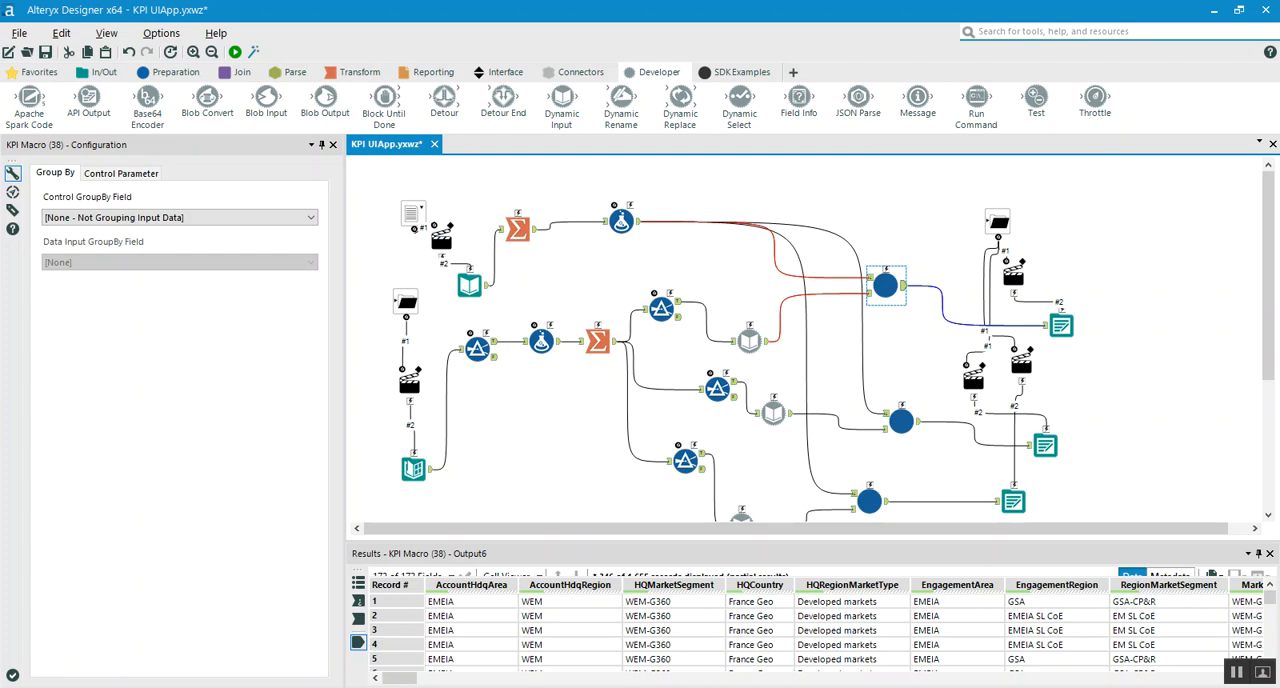
click(774, 413)
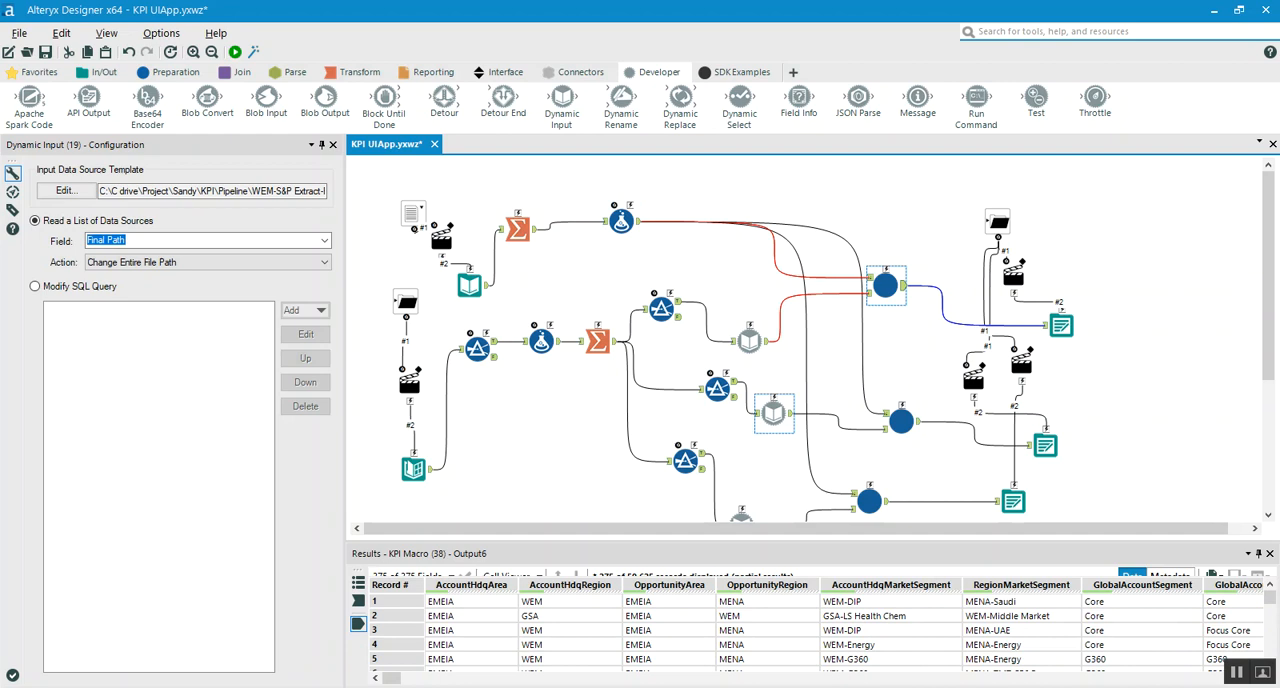
scroll(901, 421, down, 1)
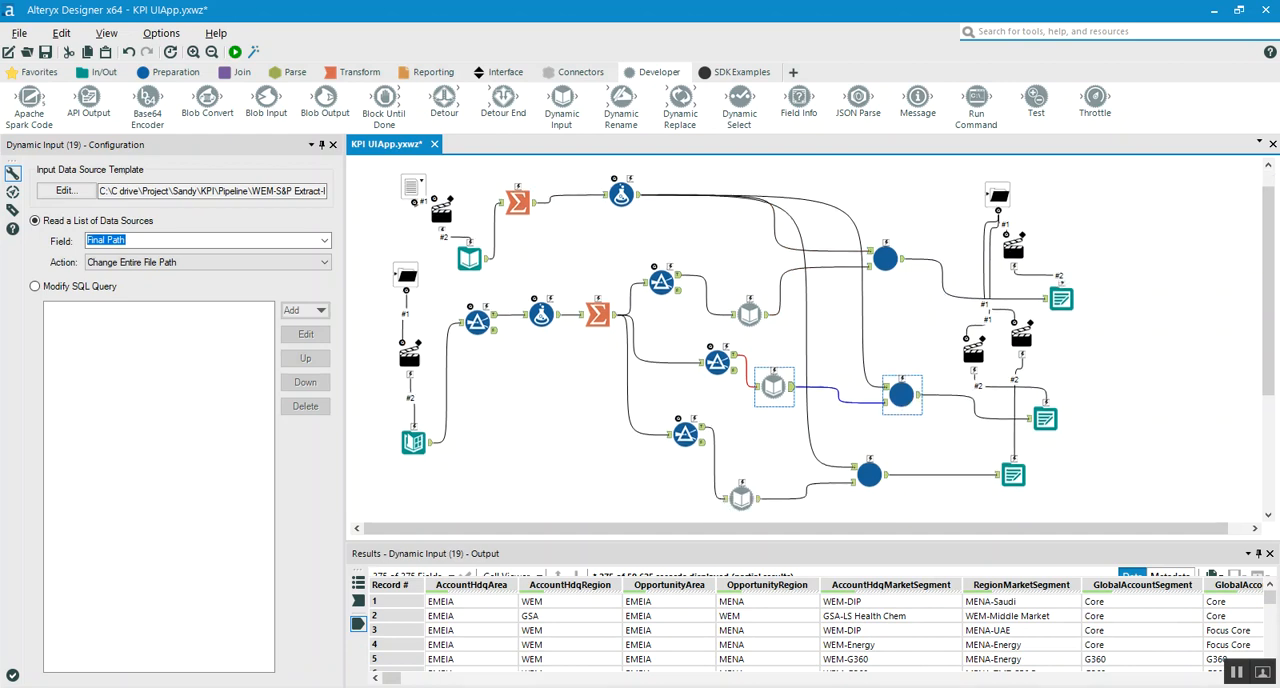
Inspect the three Output Data tools that write the macro results, checking their destination path, CSV format and input records
click(1061, 299)
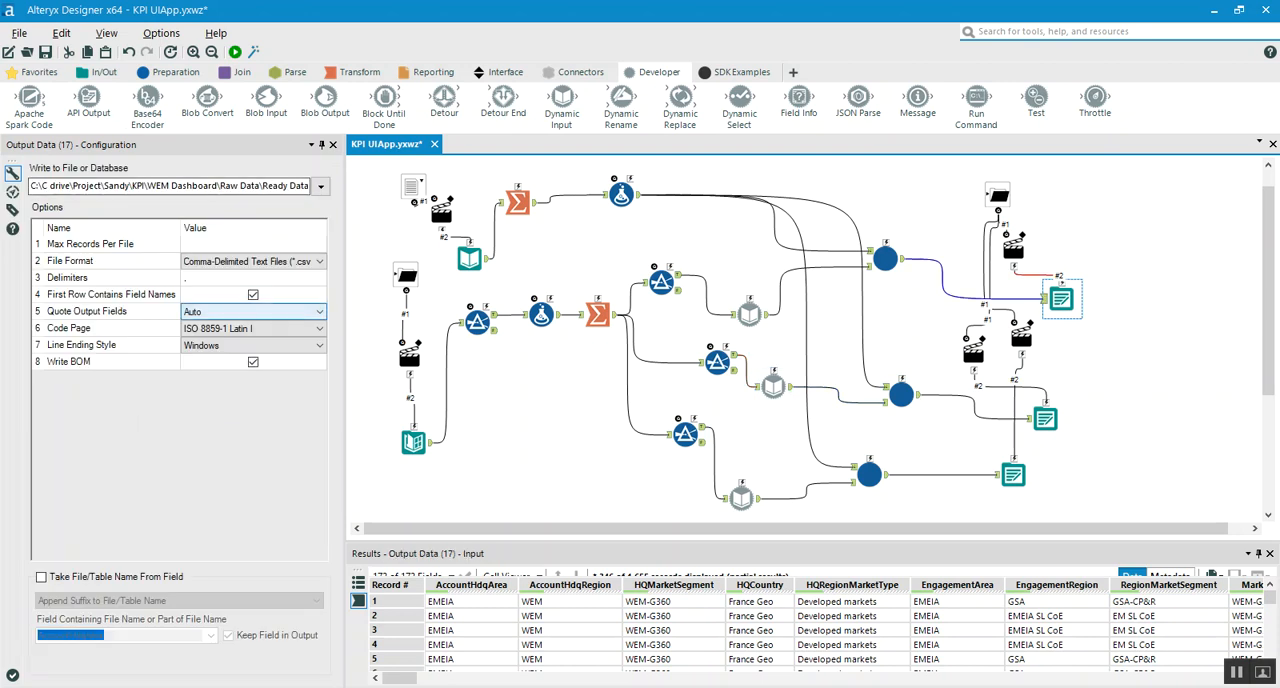
click(1045, 419)
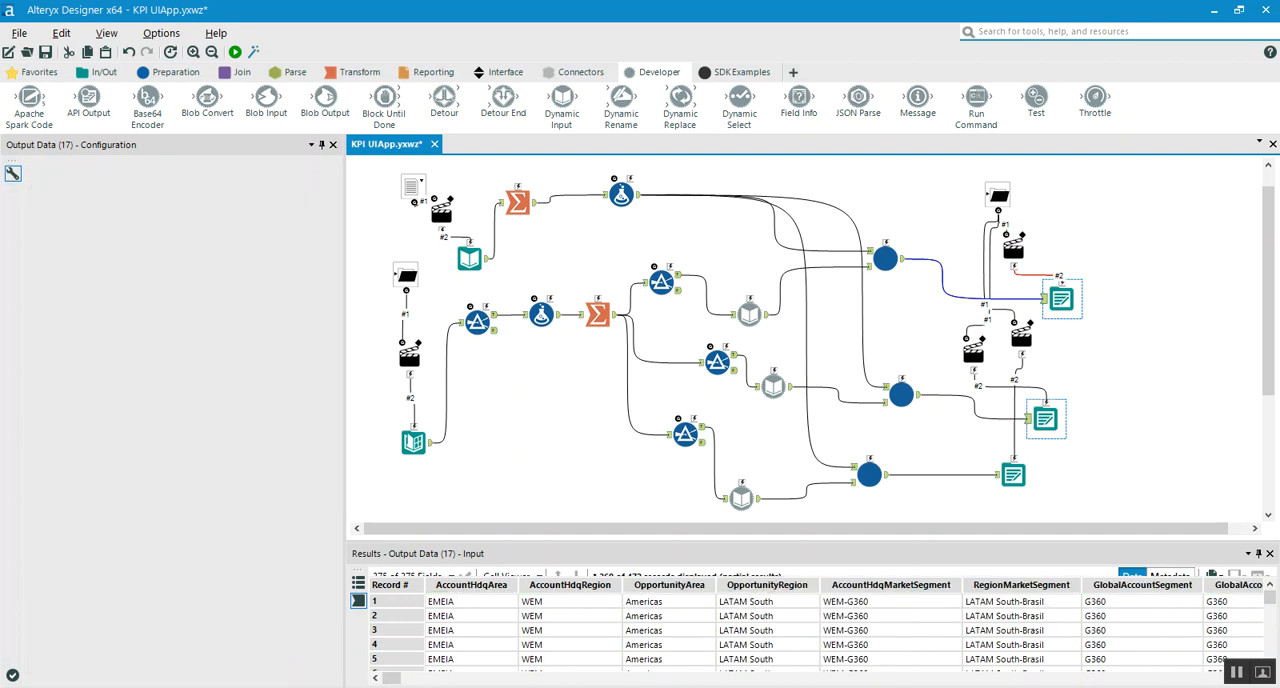
click(1013, 475)
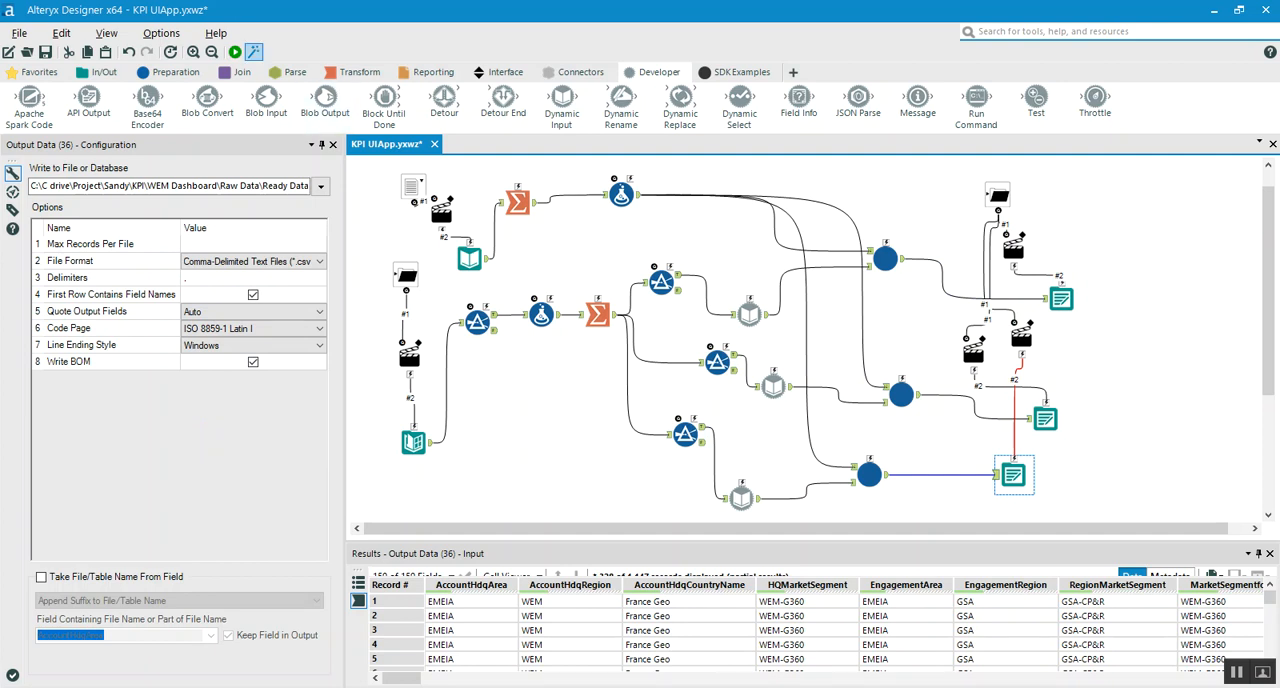
Launch the KPI UIApp analytic app, review its base data folder, destination folder and account name filter file questions, and close it without running
click(254, 52)
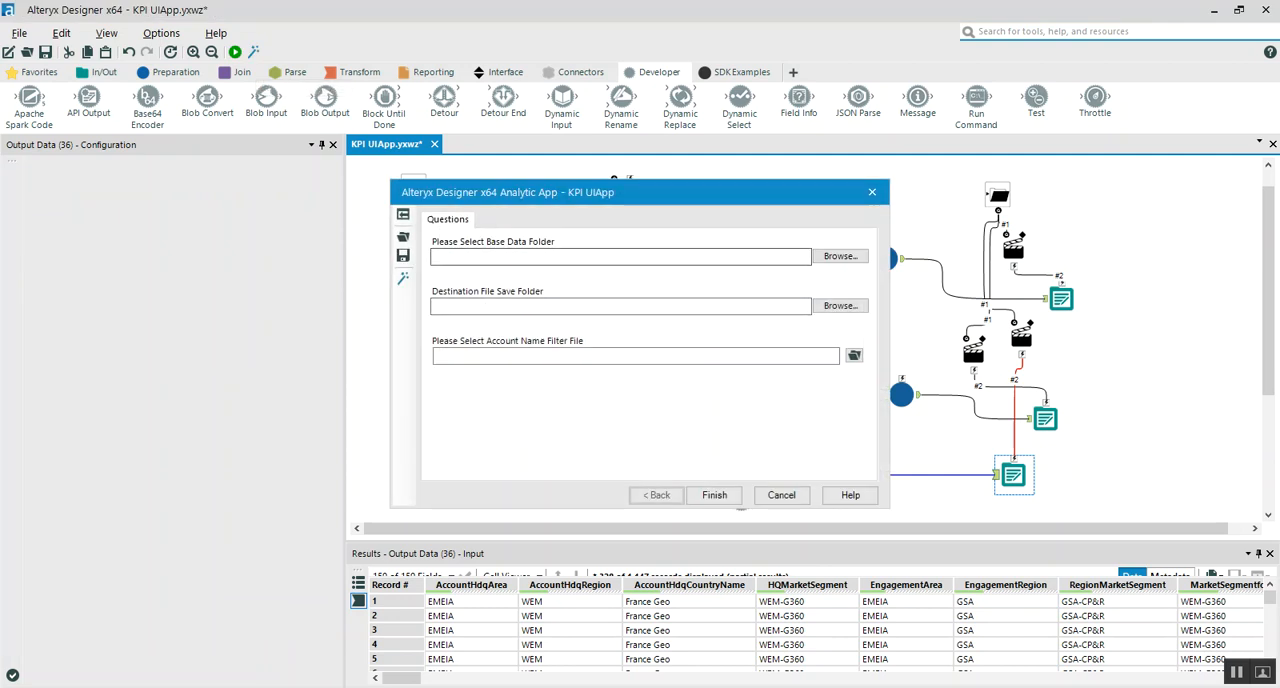
drag(671, 199, 934, 117)
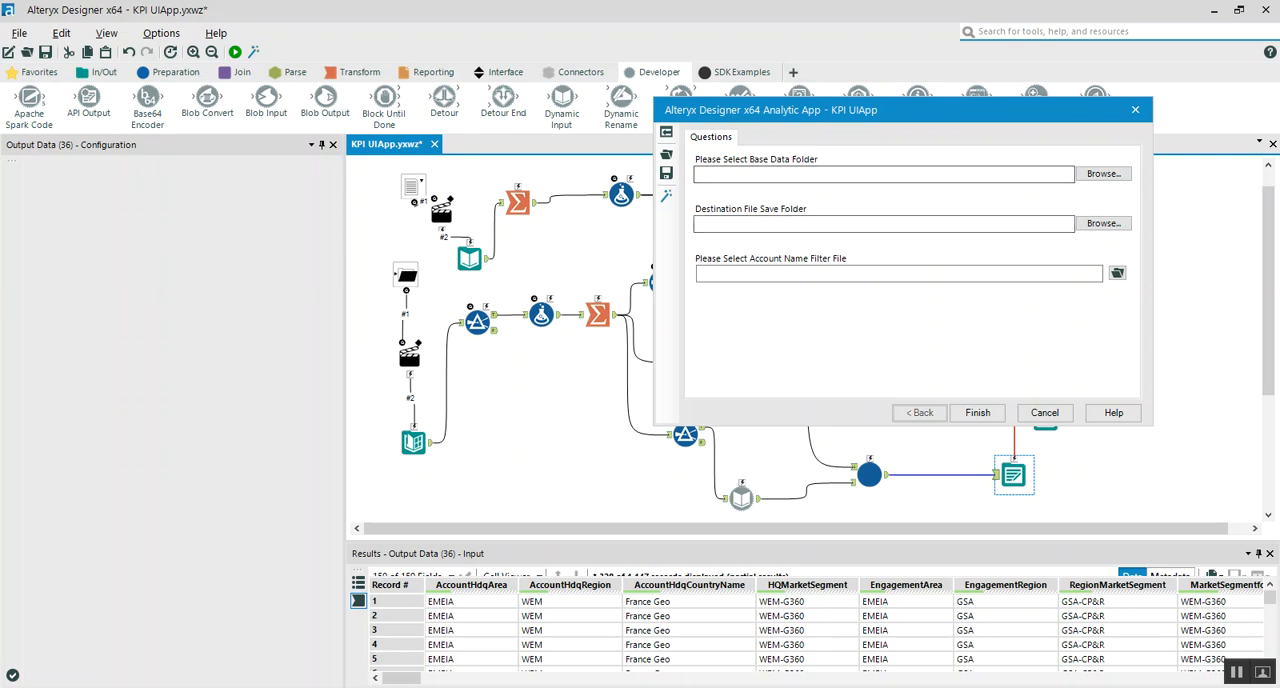
drag(869, 124, 617, 199)
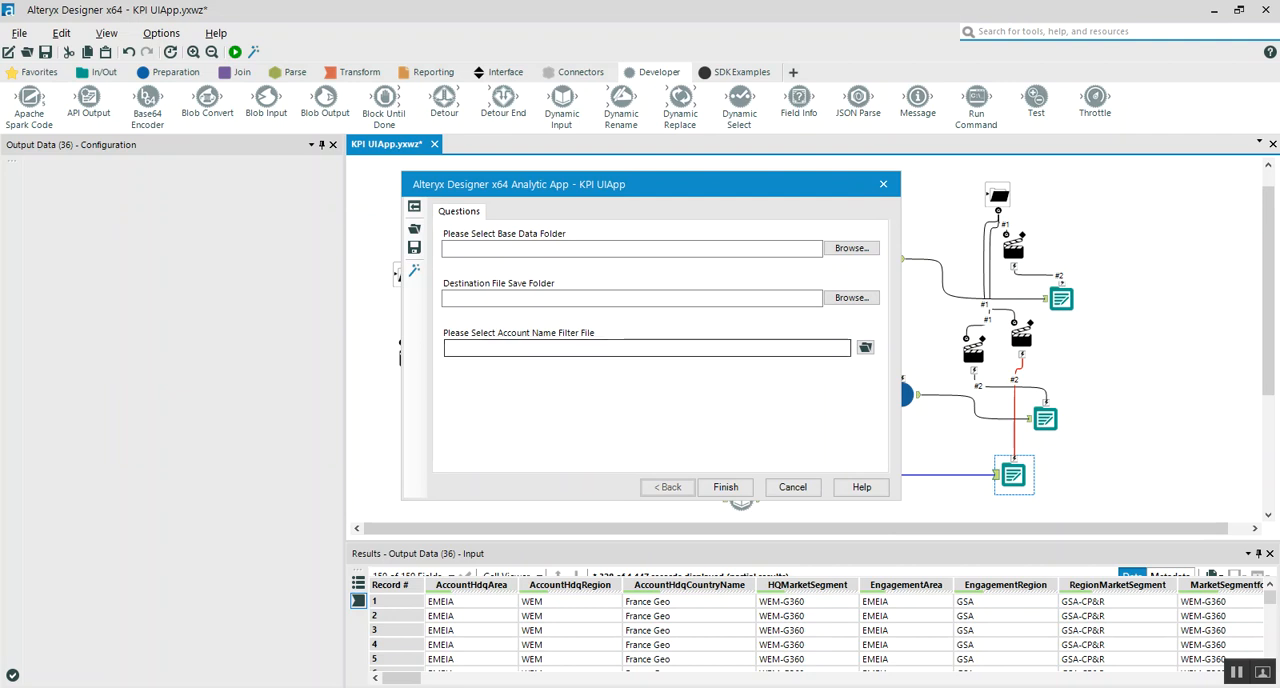
drag(656, 186, 943, 183)
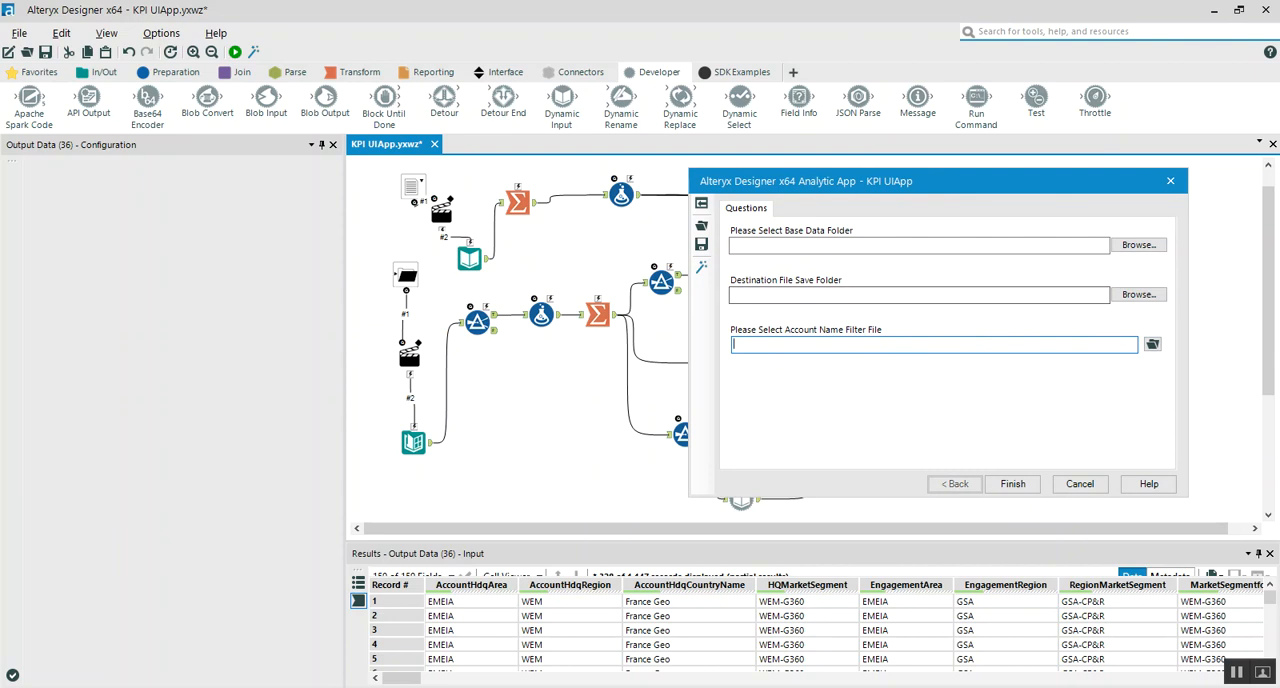
click(1170, 181)
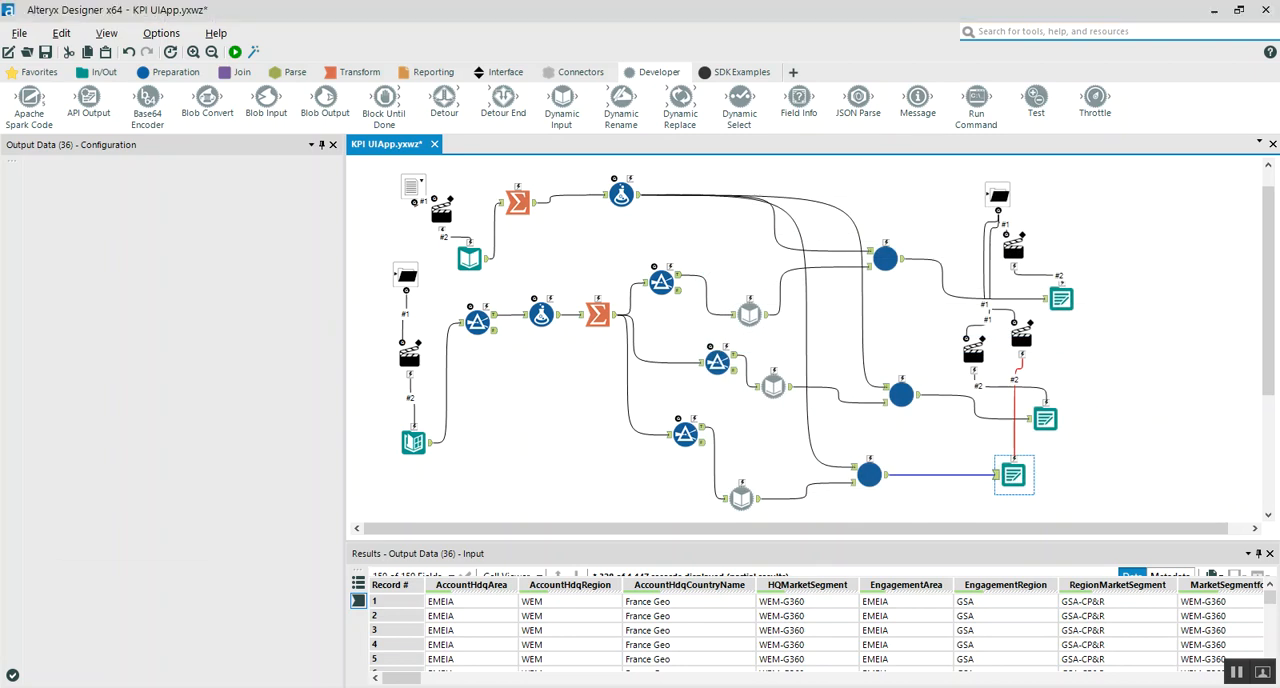
In File Explorer, examine the output files in the Ready Data folder and return to the Raw Data folder
click(137, 687)
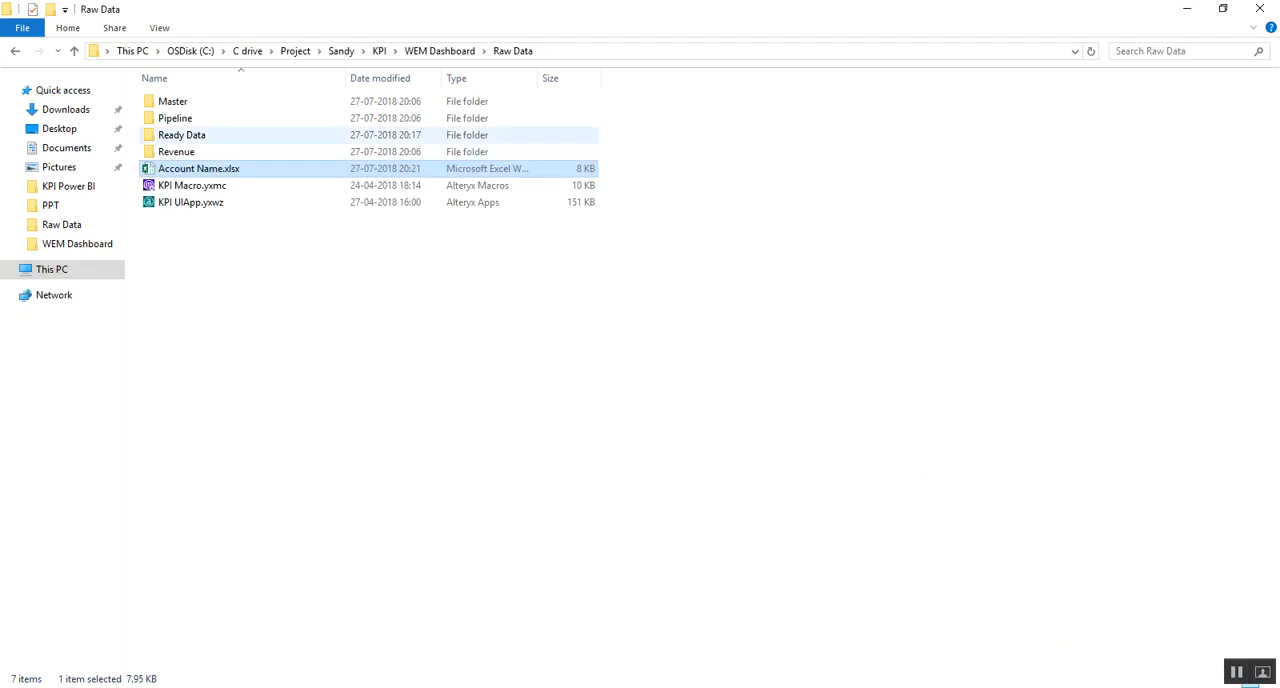
double_click(185, 135)
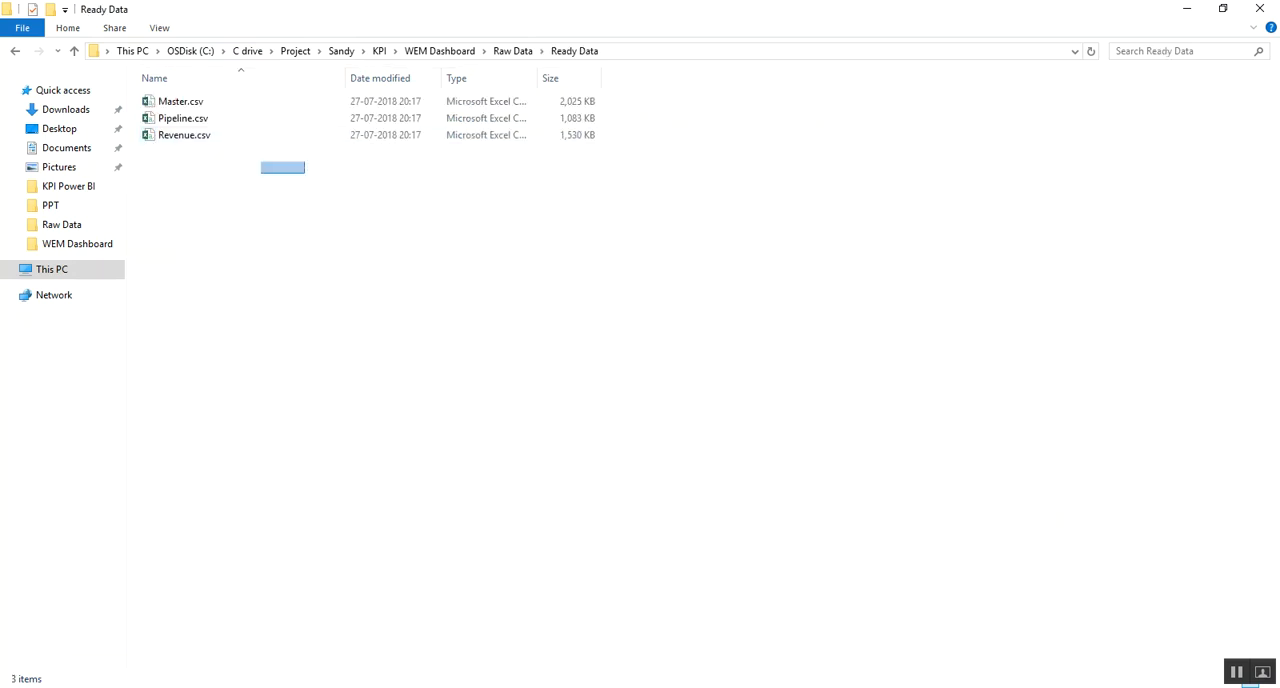
click(515, 51)
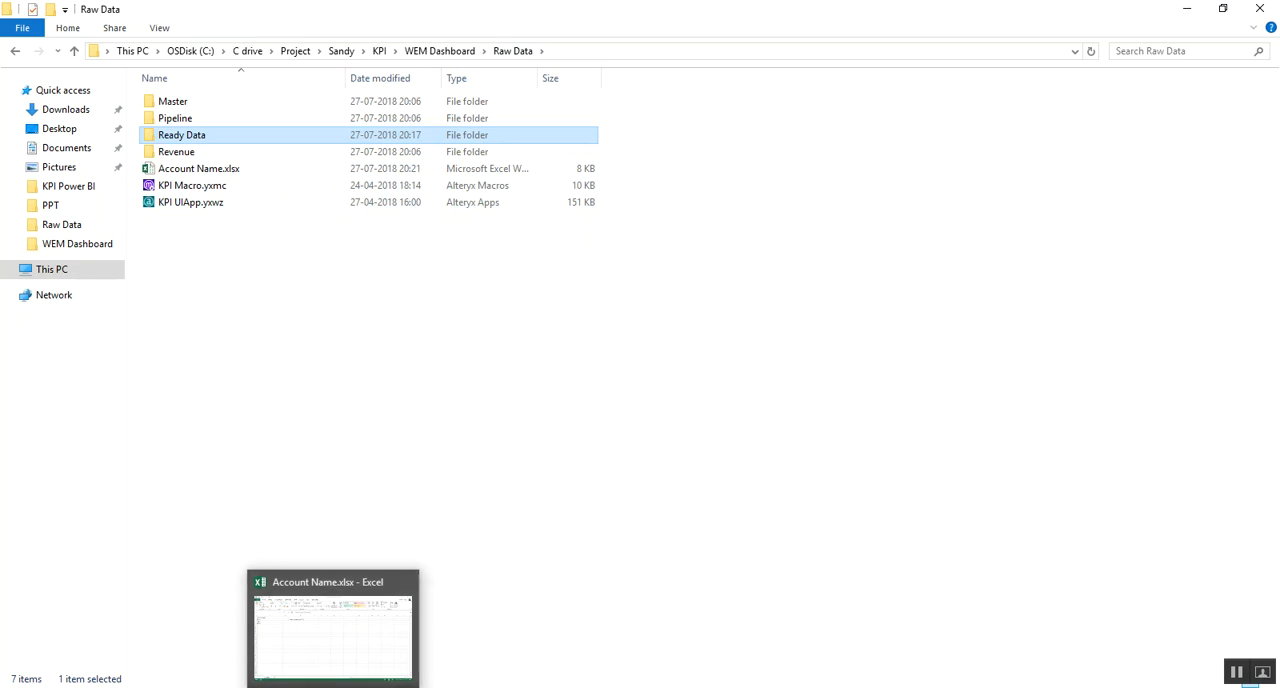
Switch back to Alteryx Designer and display the Preparation category of tools
click(266, 686)
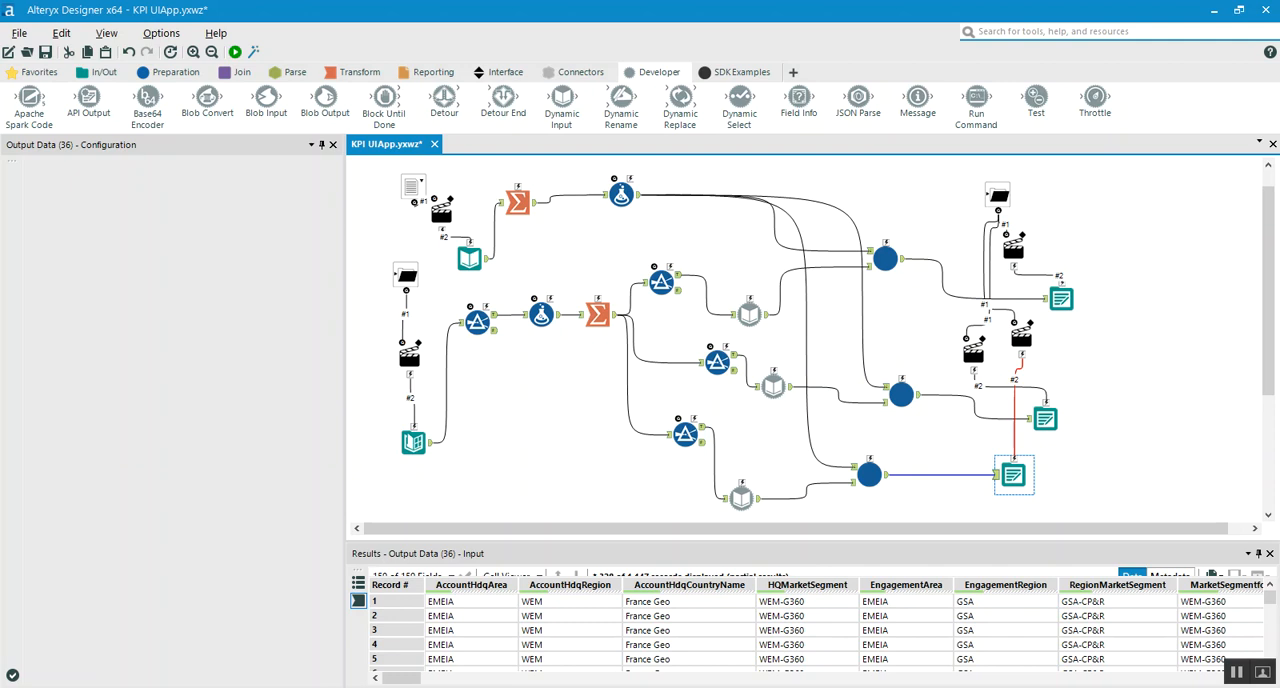
click(170, 72)
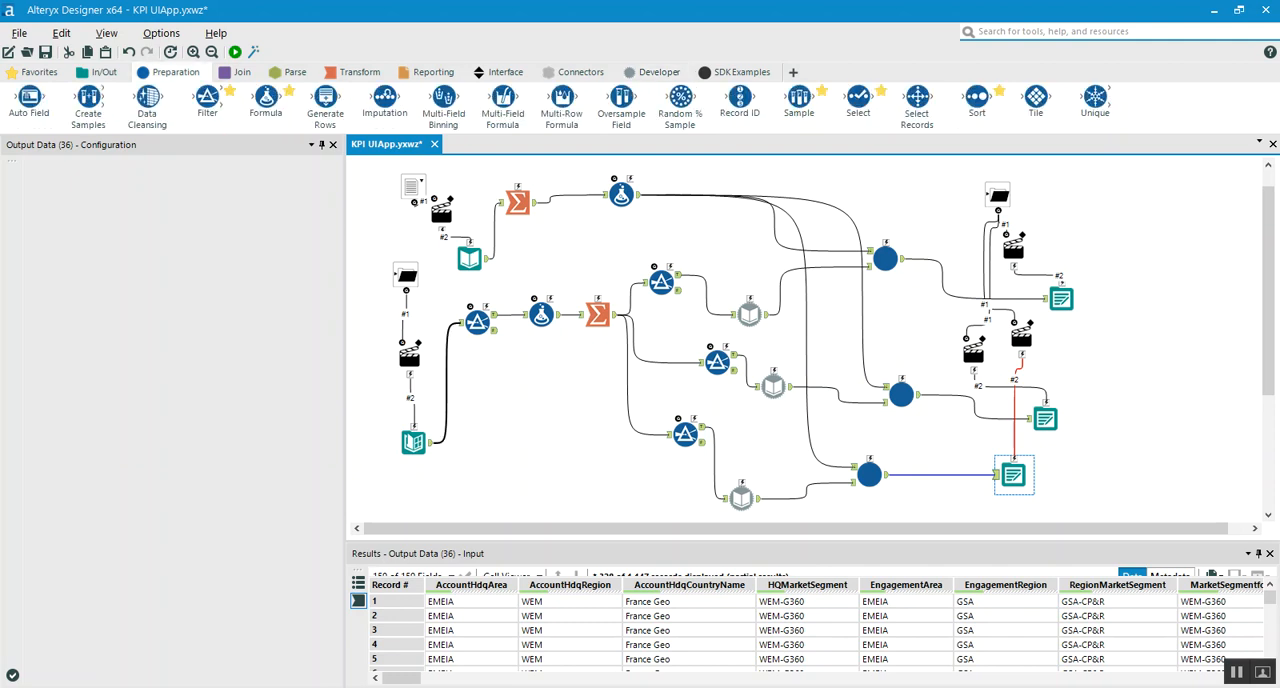